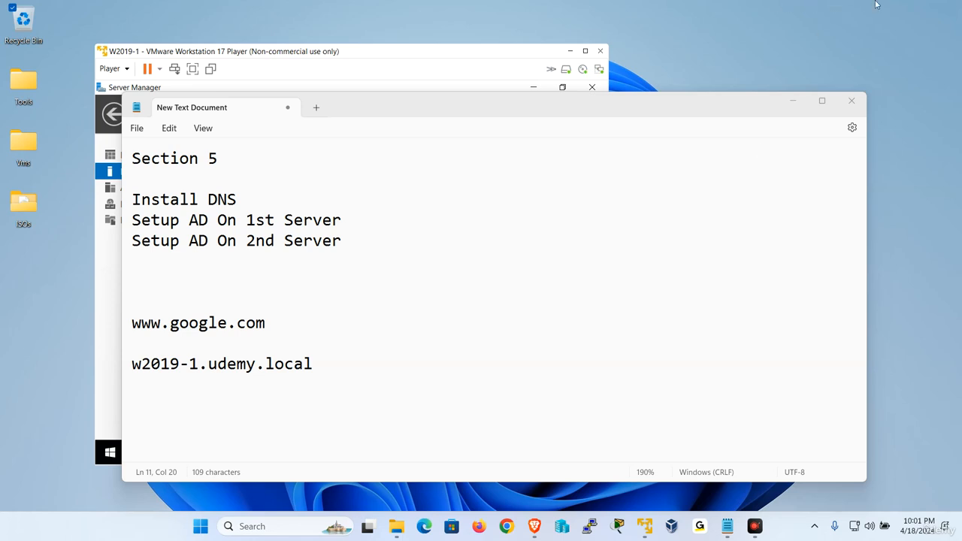
Open the server's computer name and workgroup settings, then cancel out without changes
left_click(454, 50)
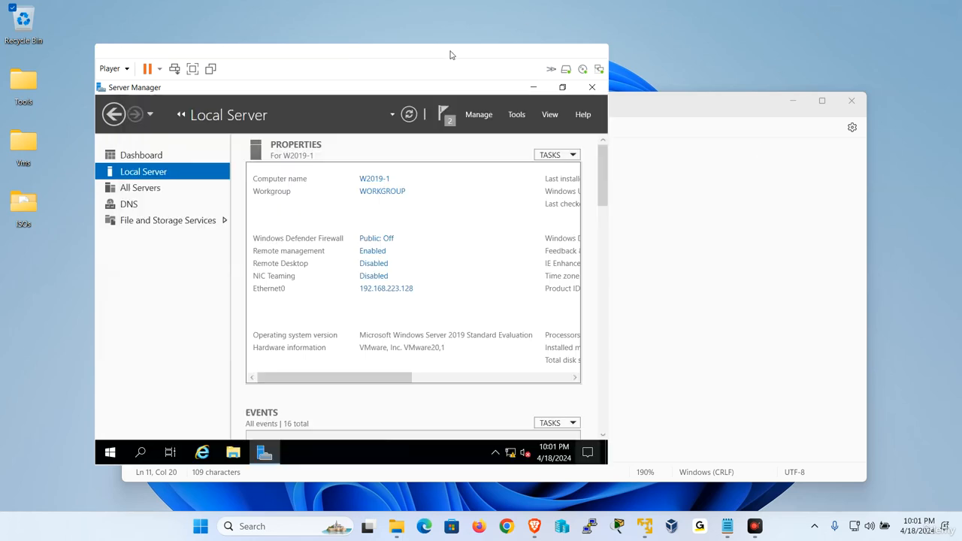
left_click(378, 197)
left_click(365, 278)
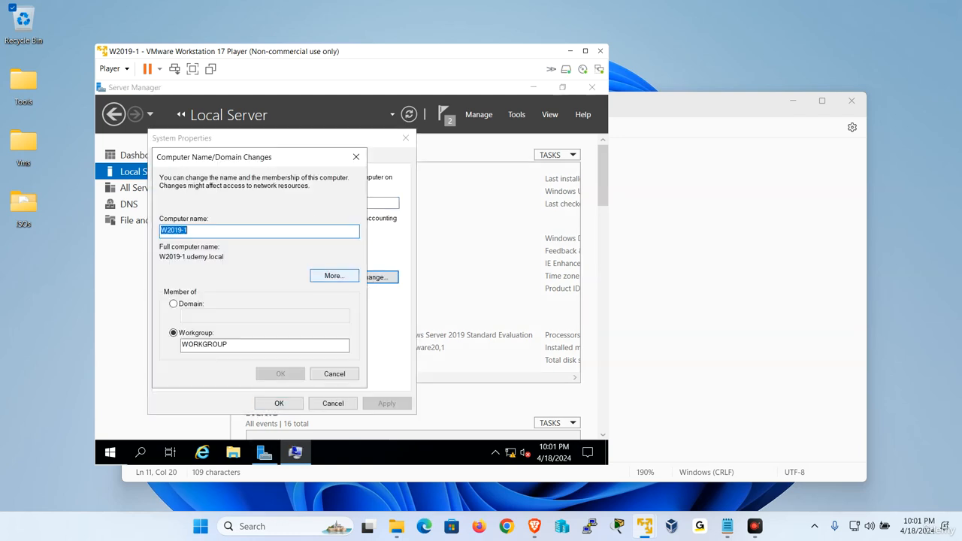
left_click(323, 377)
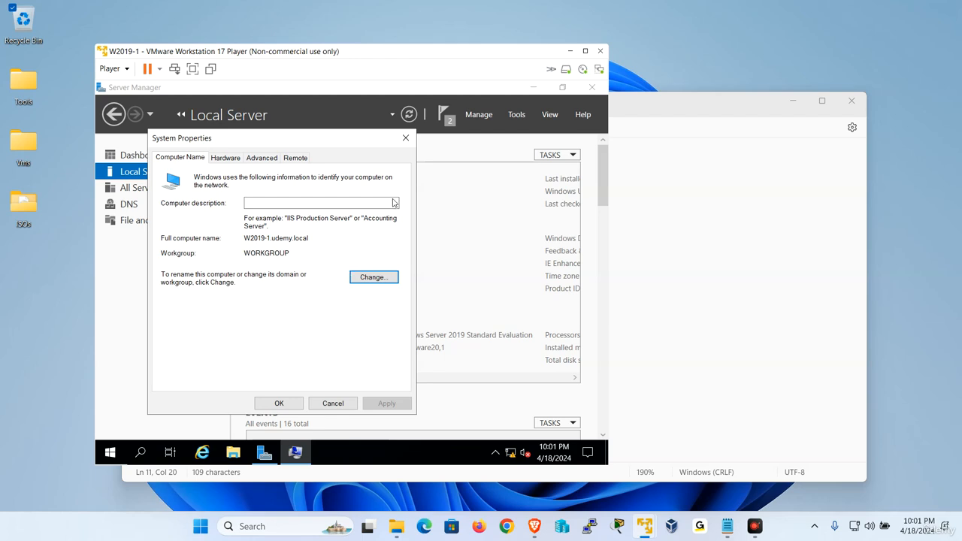
left_click(406, 138)
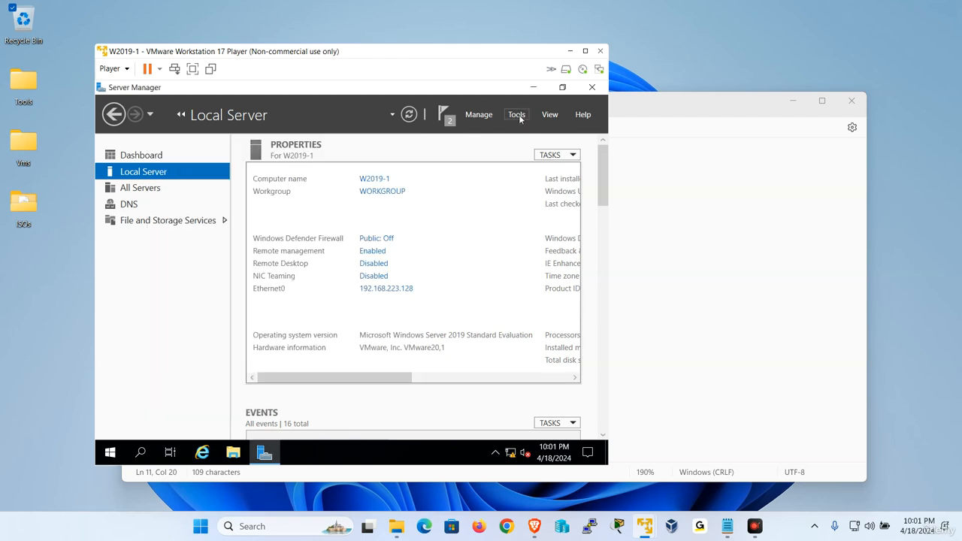
Open Computer Management and view the shares under Shared Folders
left_click(517, 114)
left_click(481, 156)
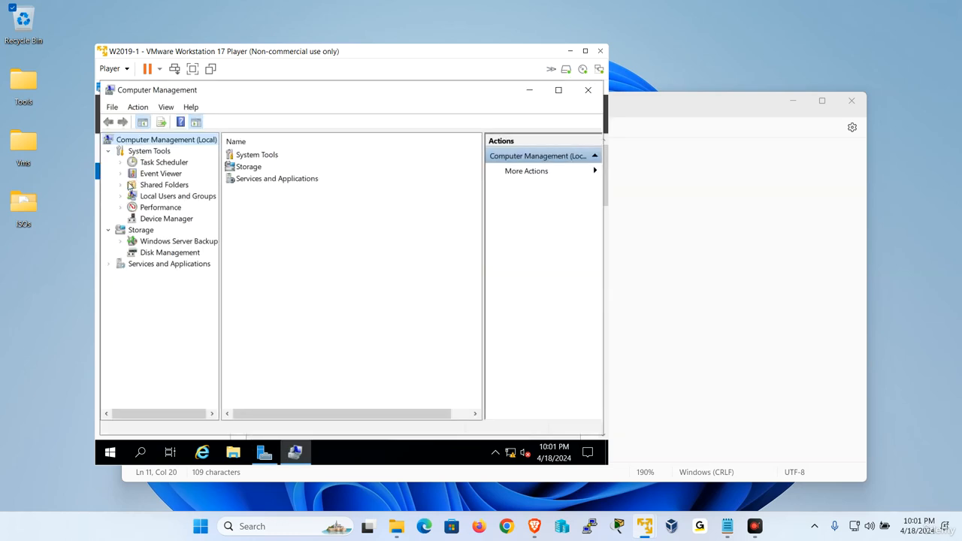
left_click(121, 185)
left_click(162, 197)
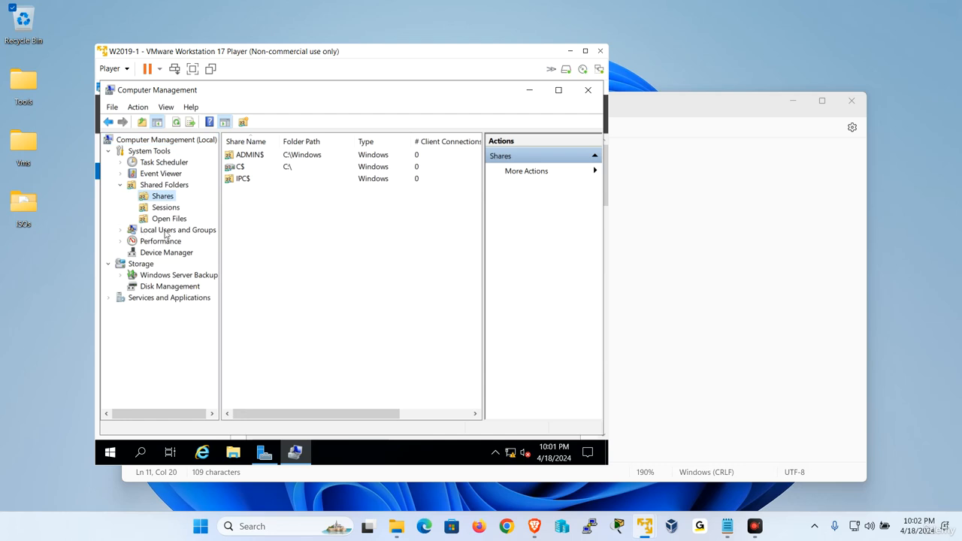
Start a new local user named user1 and clear 'User must change password at next logon'
left_click(121, 229)
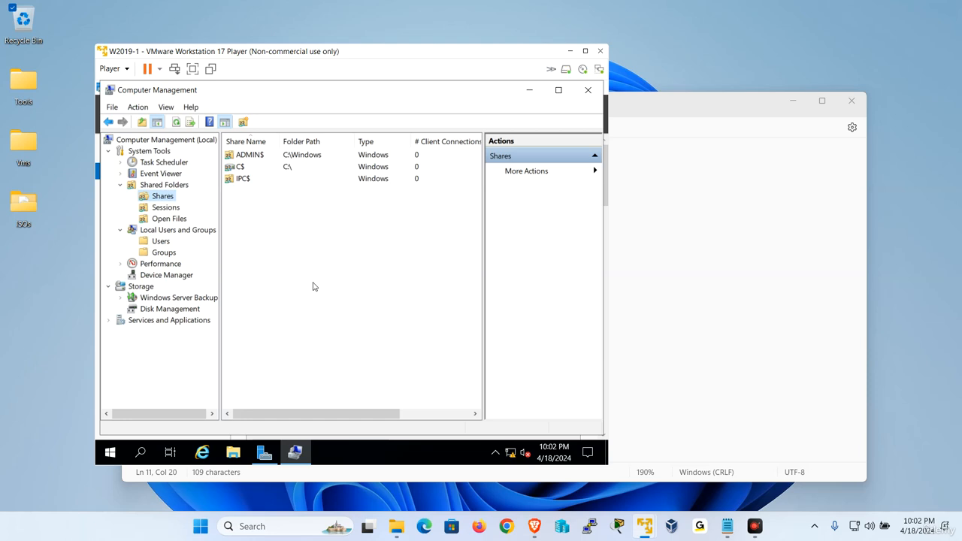
left_click(161, 242)
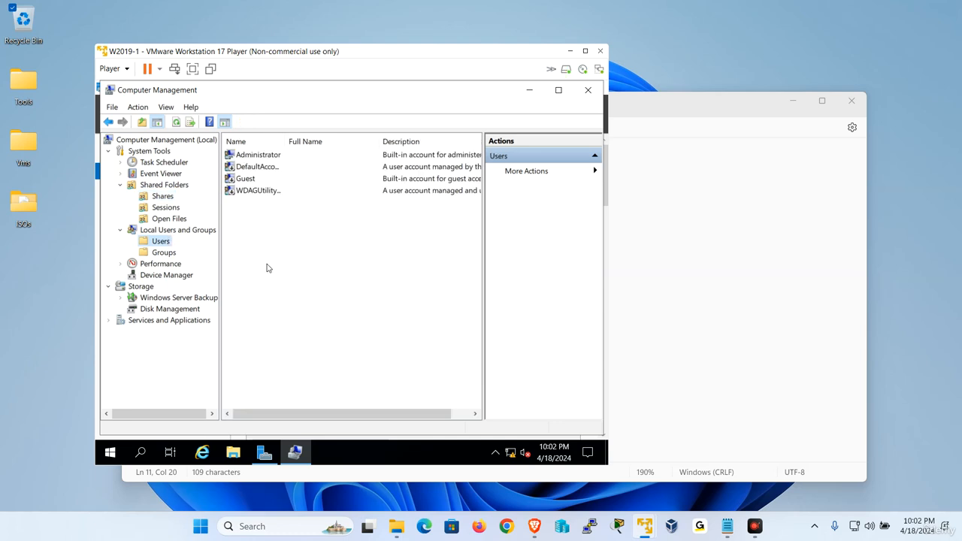
right_click(309, 242)
left_click(354, 250)
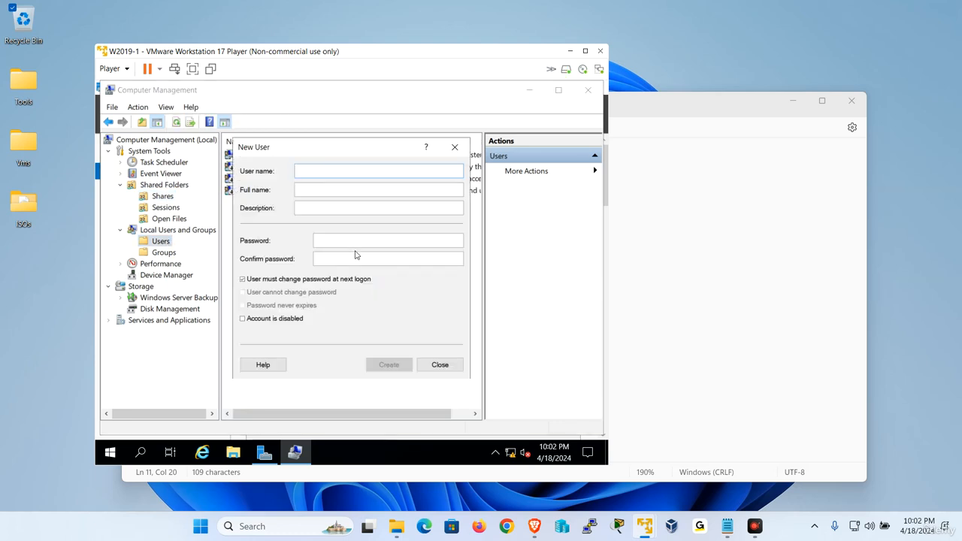
type("user1")
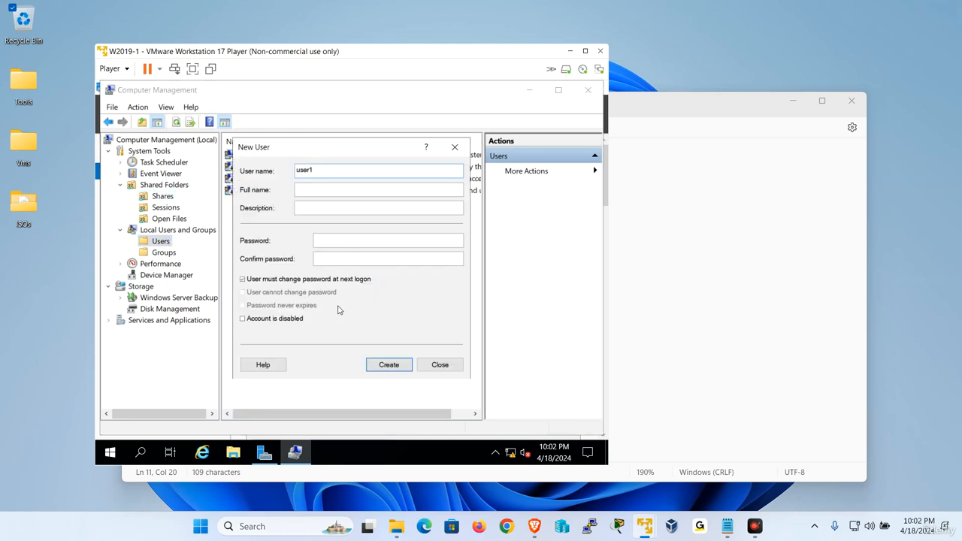
left_click(284, 279)
Enter and confirm the account password, create the user and close the New User dialog
left_click(364, 242)
key("Caps_Lock")
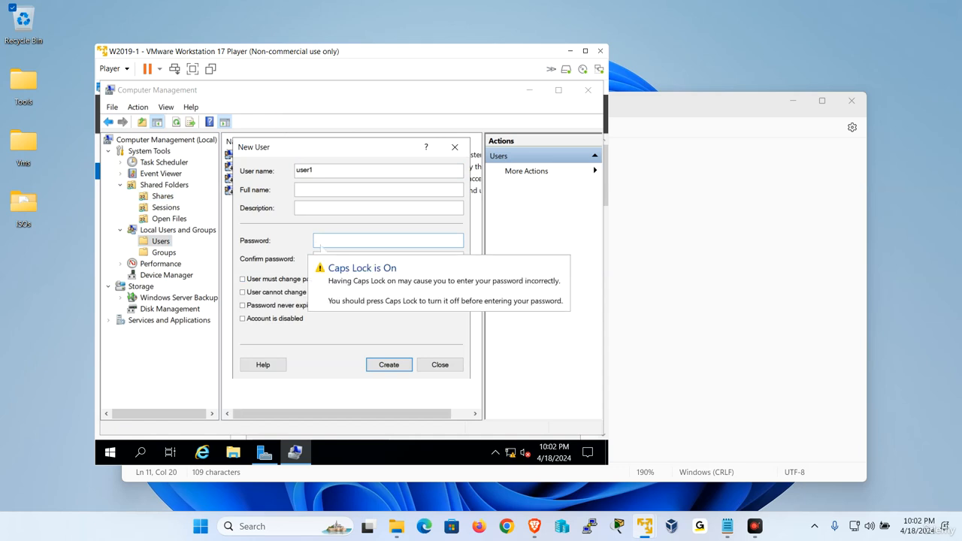
type("•")
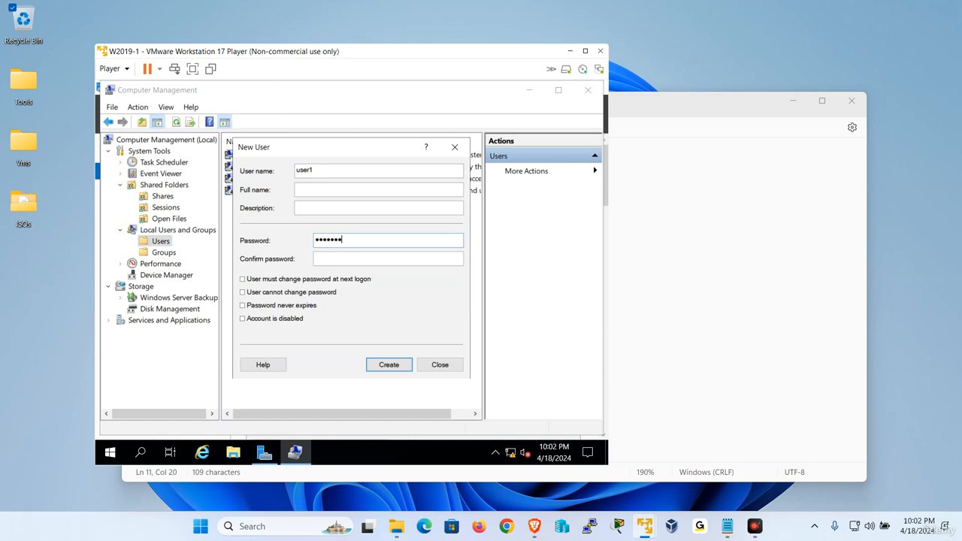
key("Tab")
type("•")
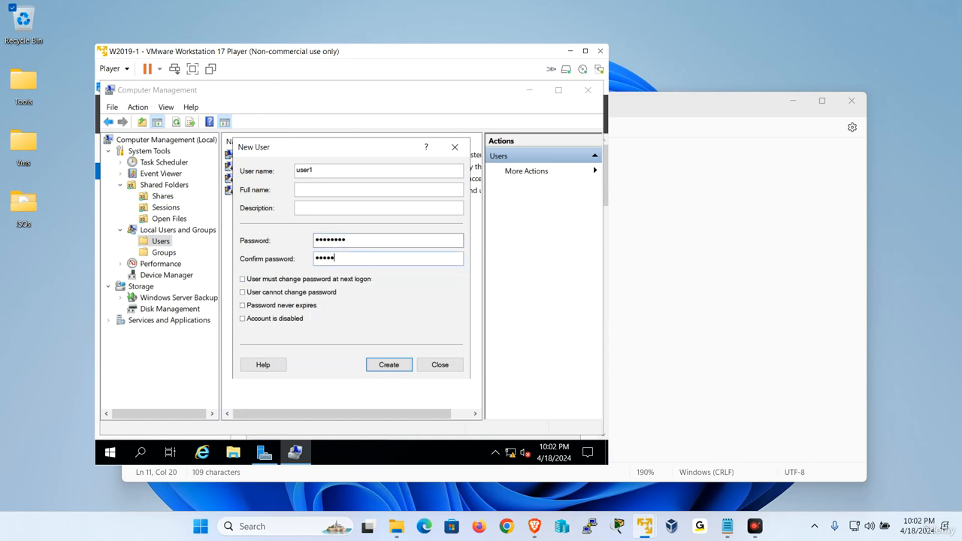
type("•")
key("Return")
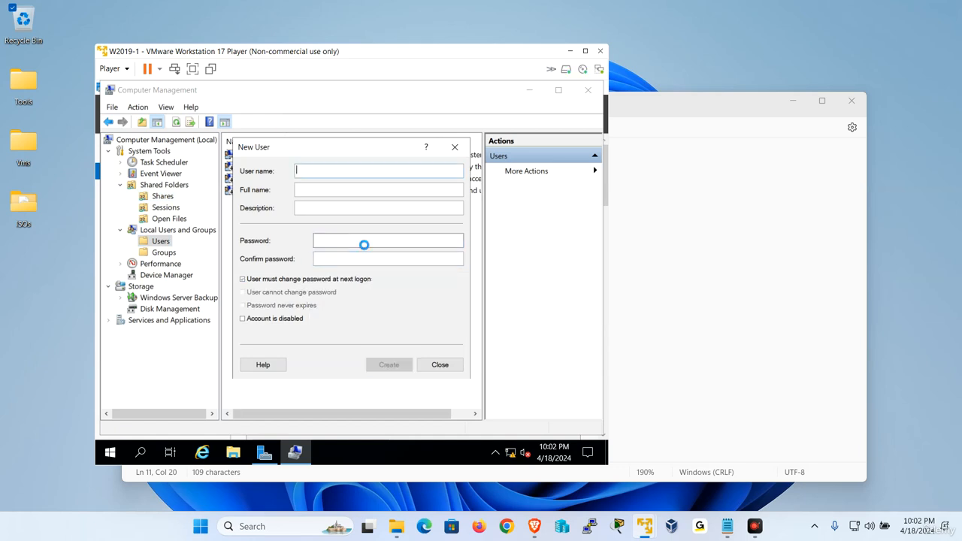
left_click(436, 364)
Create a local group named grp1 with user1 added as its member
left_click(175, 253)
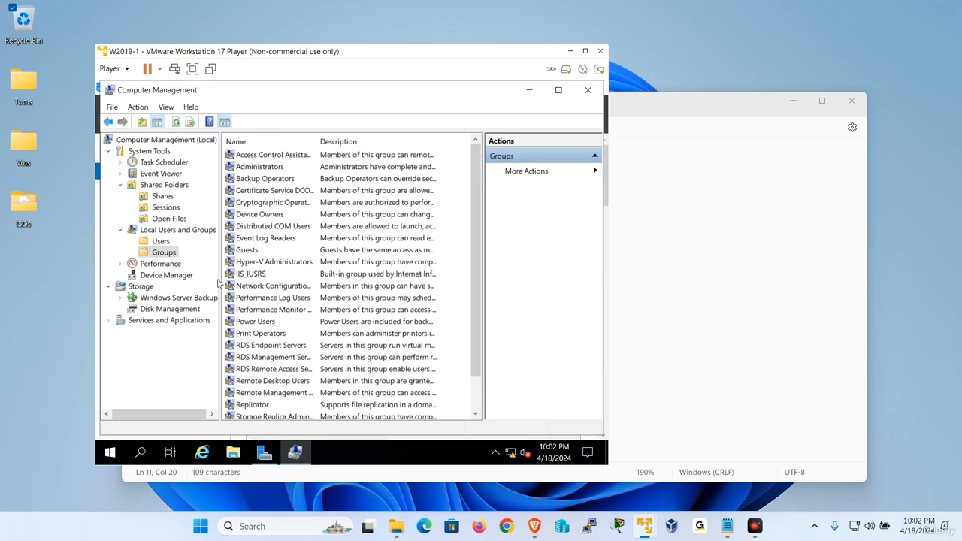
right_click(176, 255)
left_click(197, 260)
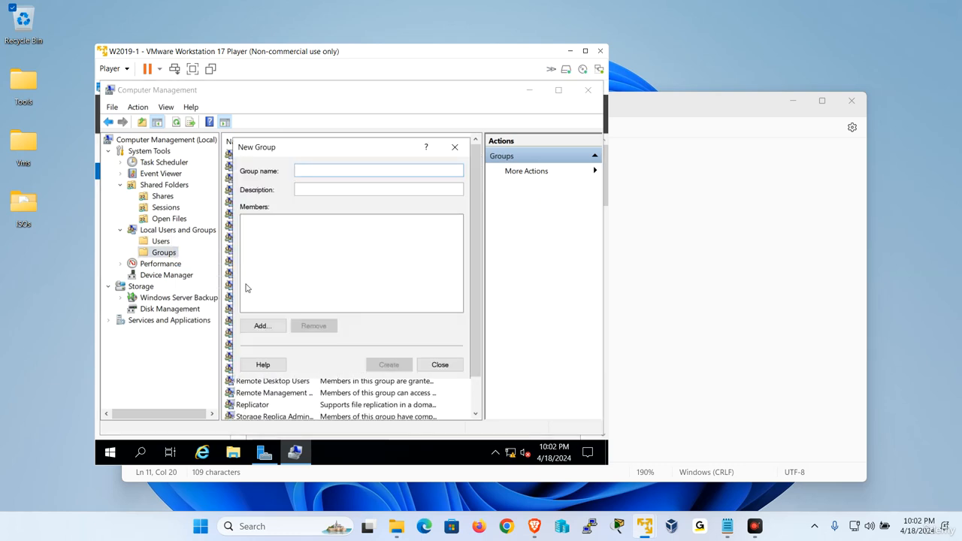
type("grp1")
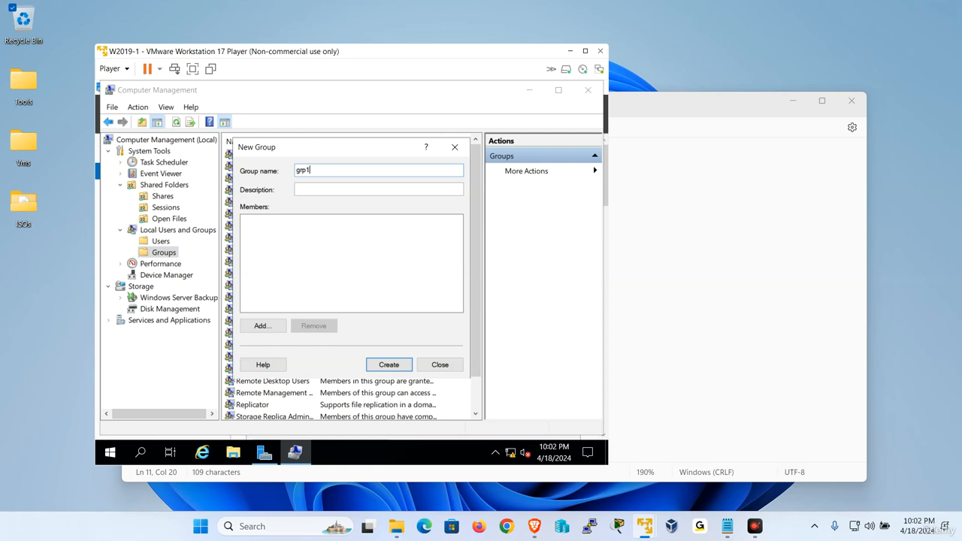
left_click(262, 325)
type("user1")
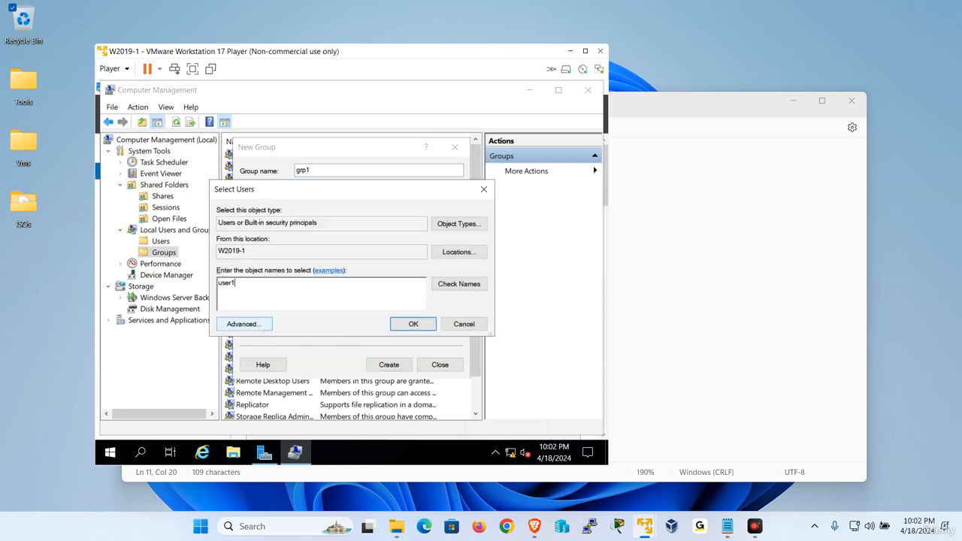
key("Return")
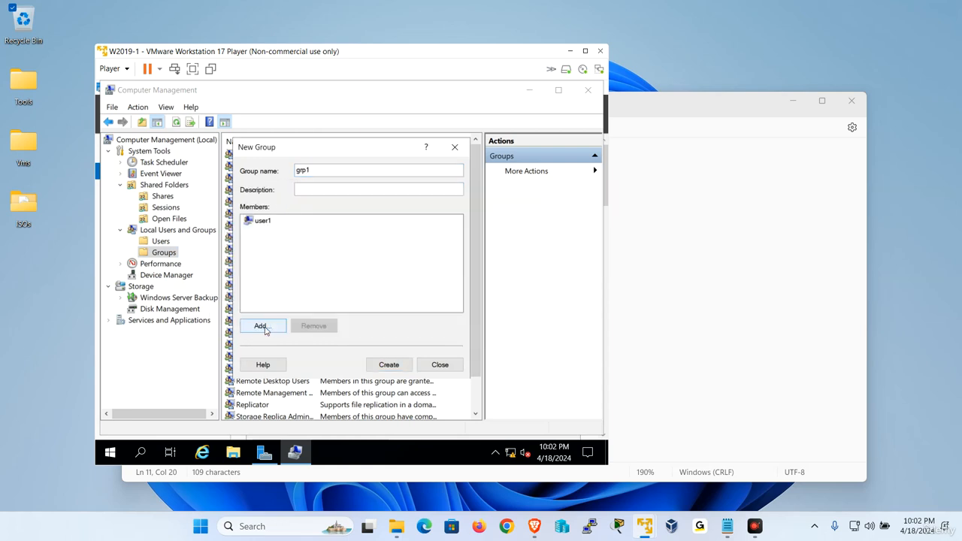
left_click(386, 365)
left_click(440, 367)
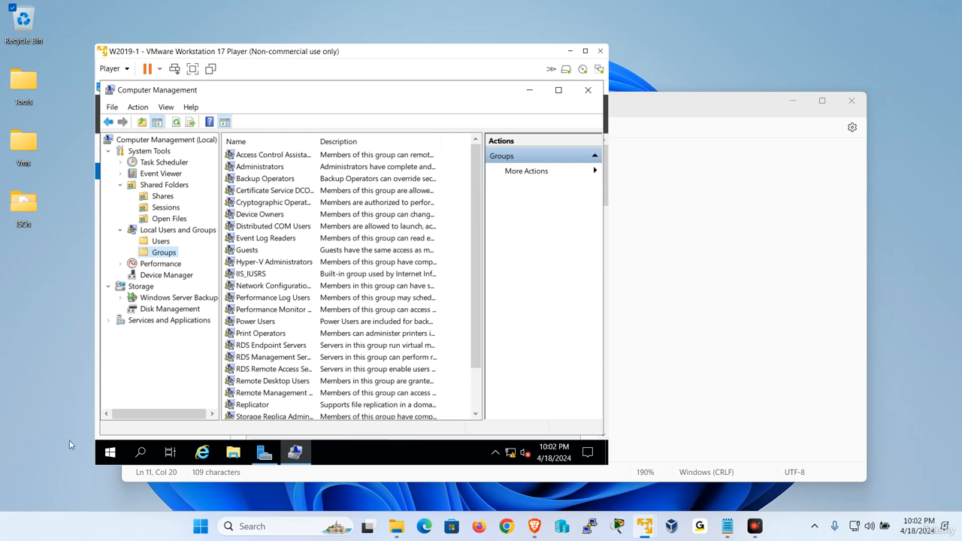
Launch an administrative Command Prompt by running cmd
right_click(110, 452)
left_click(156, 386)
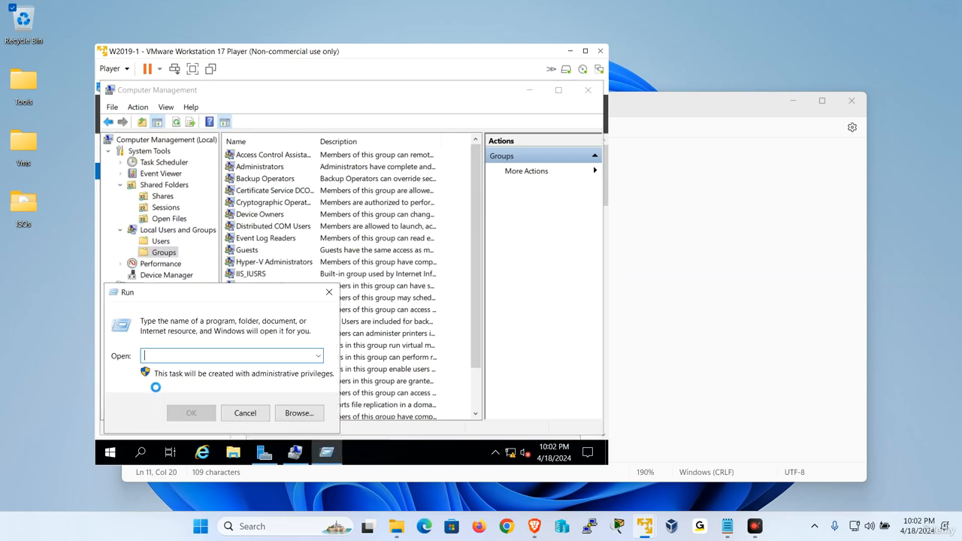
type("cmd")
key("Return")
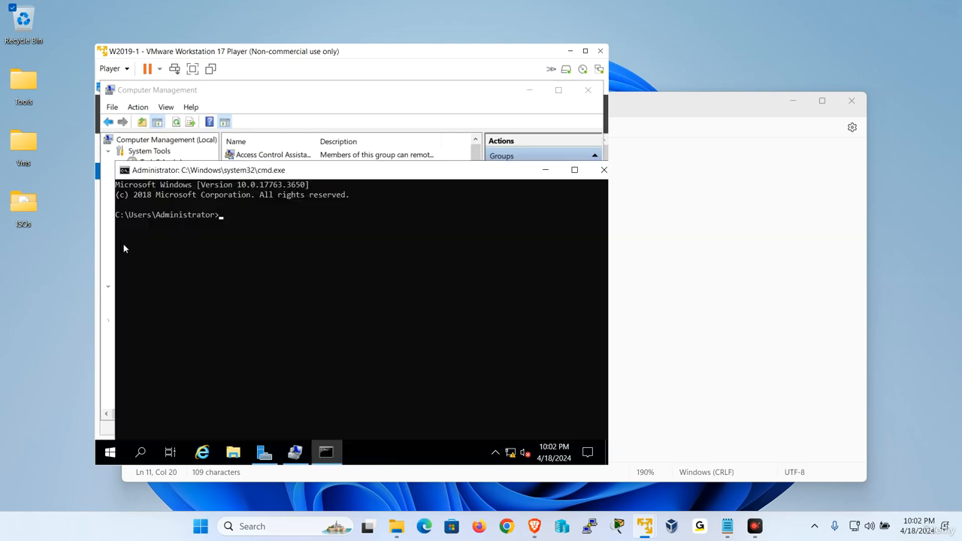
Set the Command Prompt's screen text colour to green in its properties
left_click(126, 171)
left_click(163, 287)
left_click(173, 162)
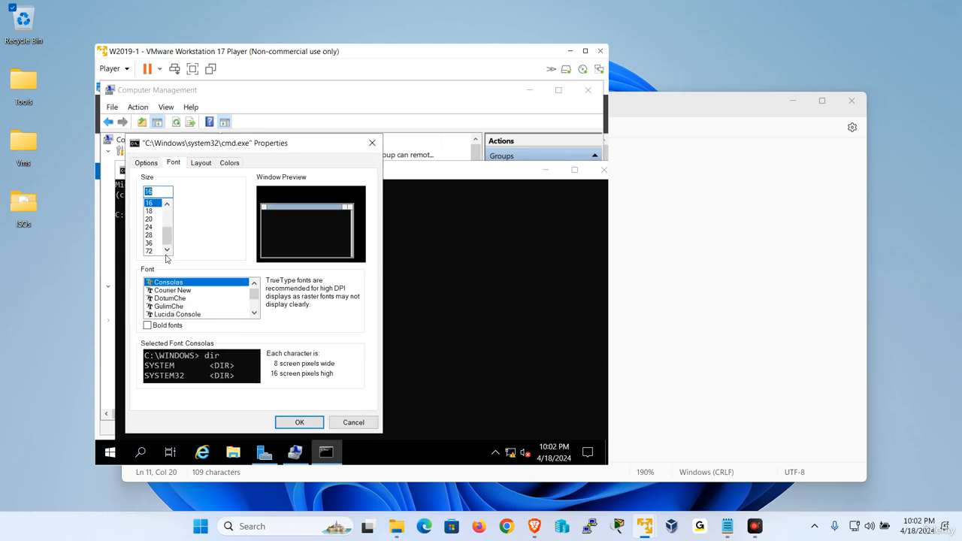
left_click(227, 163)
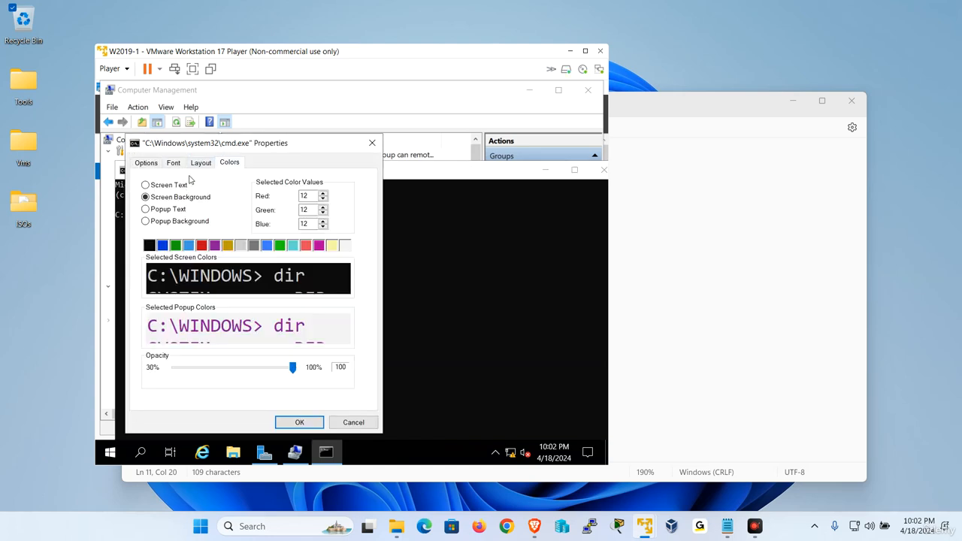
left_click(163, 188)
left_click(280, 245)
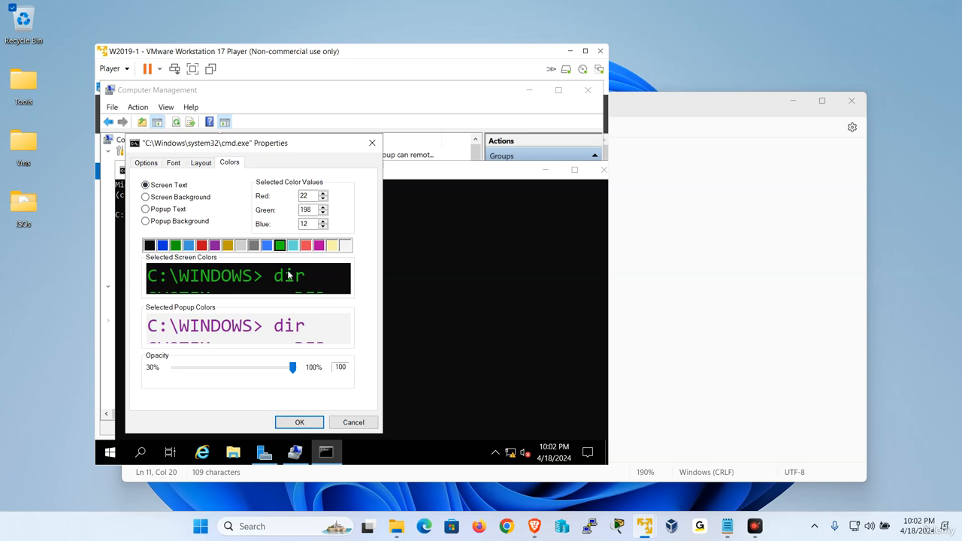
left_click(309, 422)
Change to the root of drive C and clear the console screen
type("cd\\")
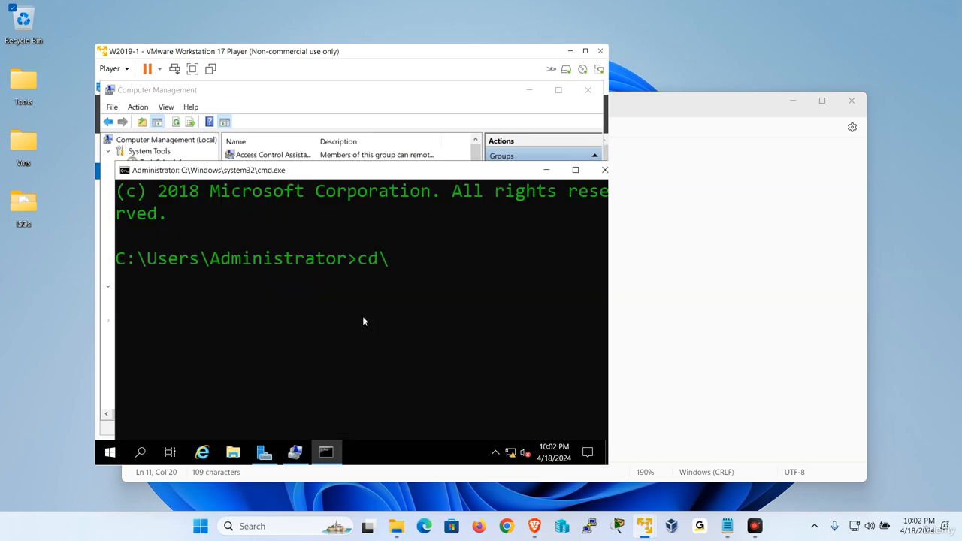
key("Return")
type("cls")
key("Return")
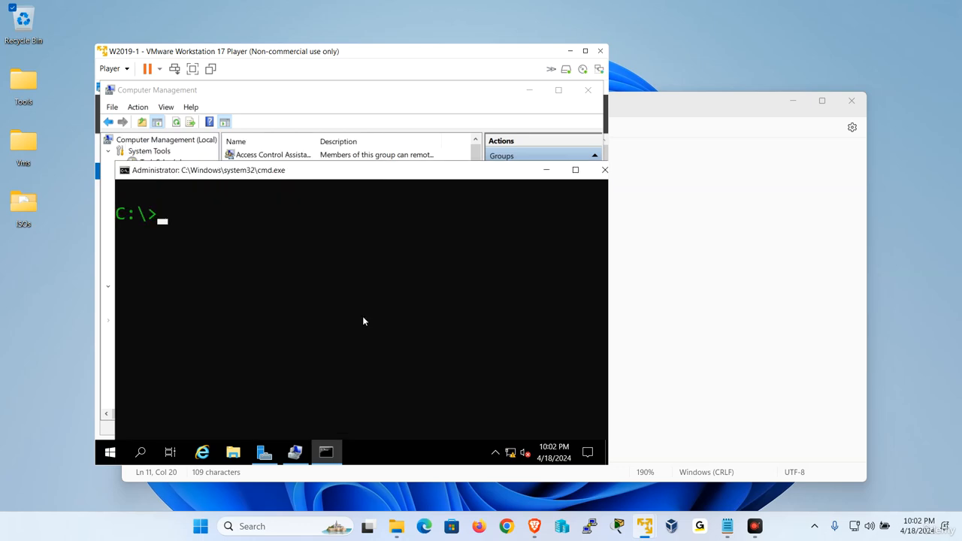
List the server's shared folders with the net share command
left_click(192, 69)
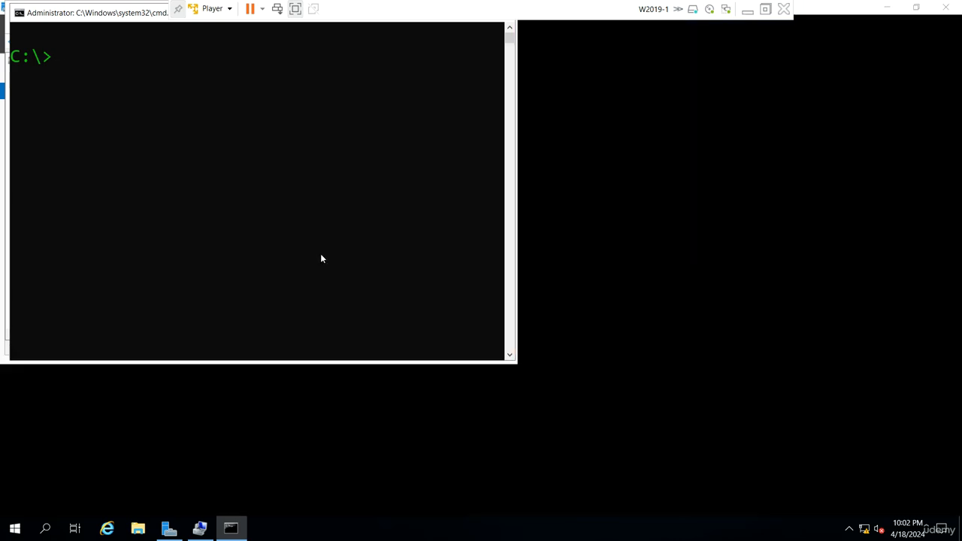
left_click(320, 258)
type("net share")
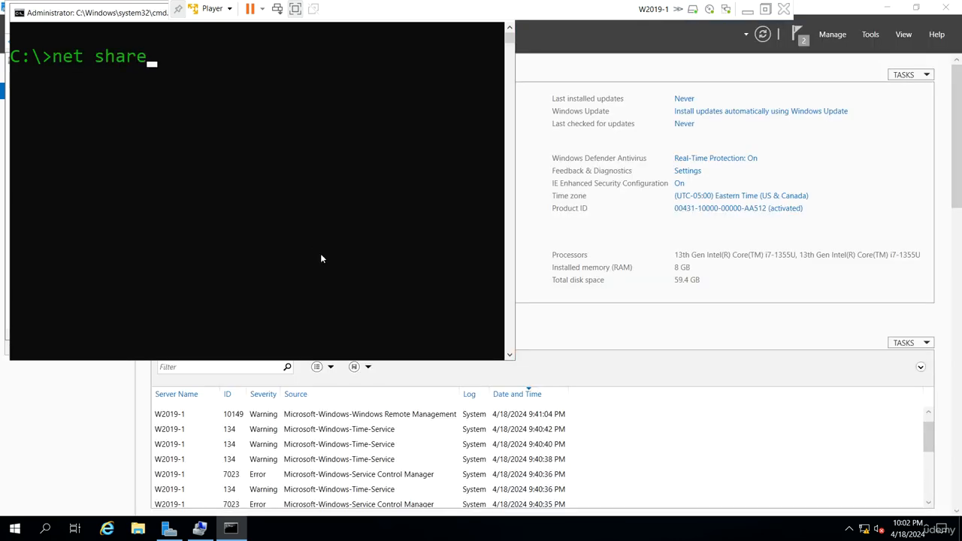
key("Return")
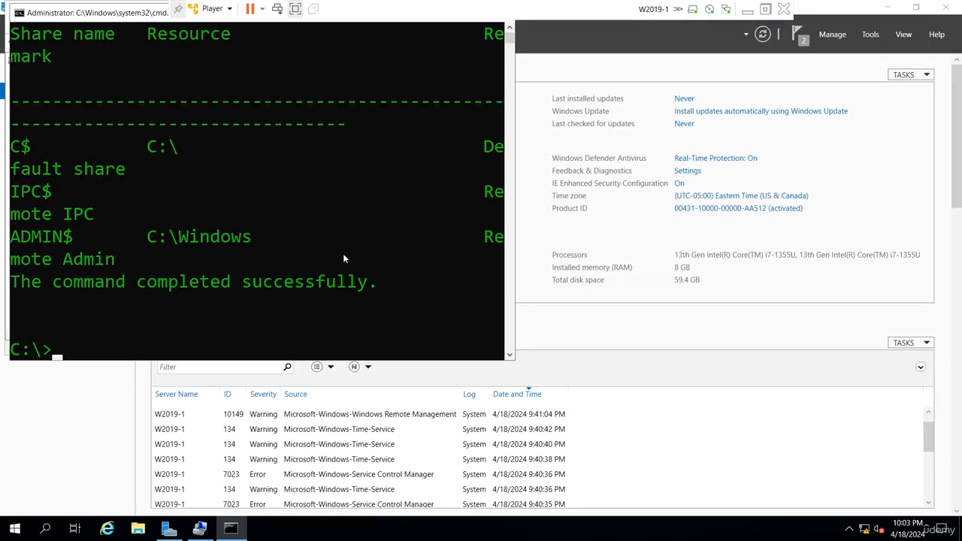
Maximize the console and list the local user accounts with net user
double_click(105, 13)
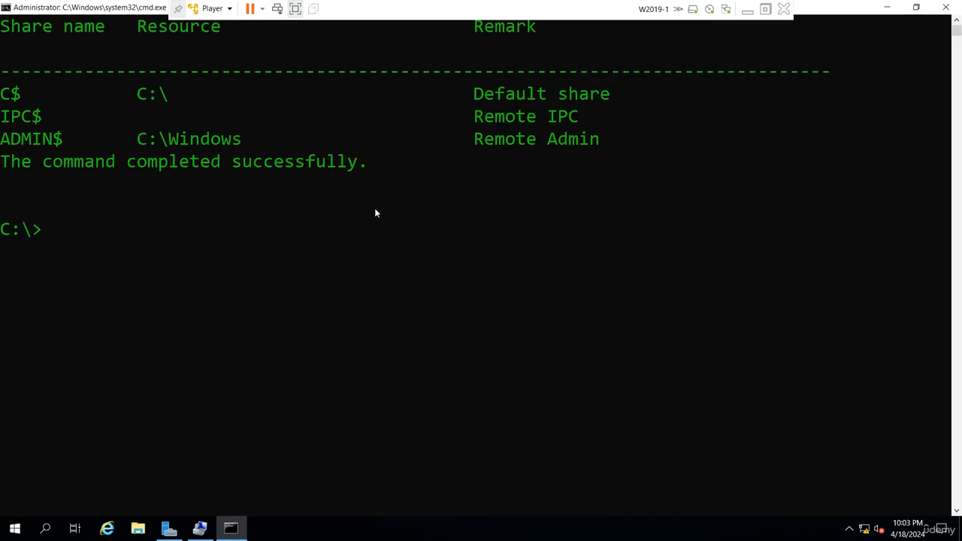
type("net user")
key("Return")
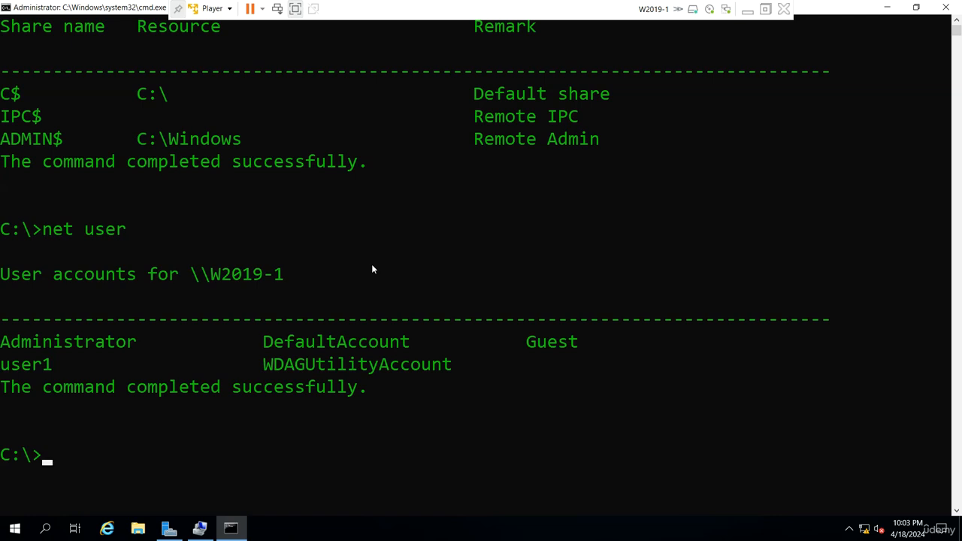
List the local groups with the net localgroup command
type("net loca")
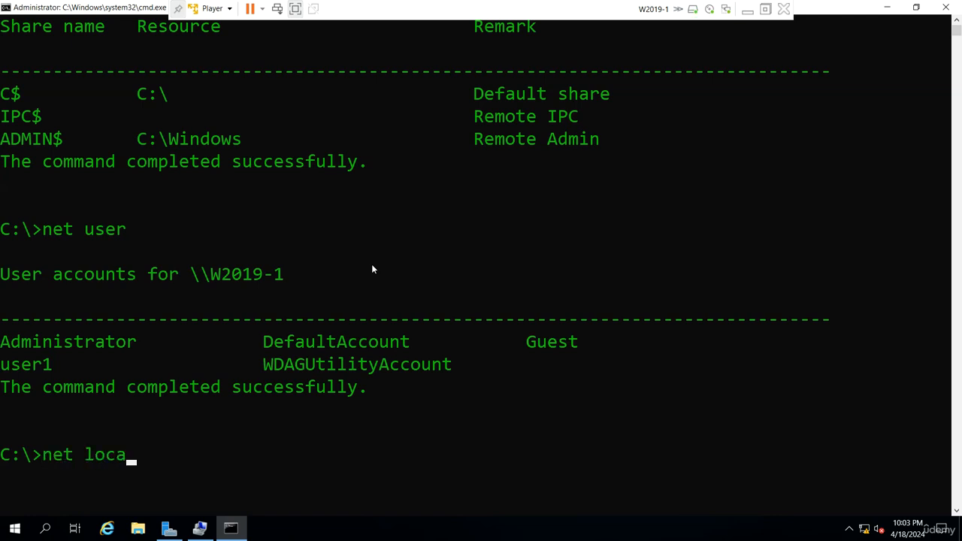
type("lgroup")
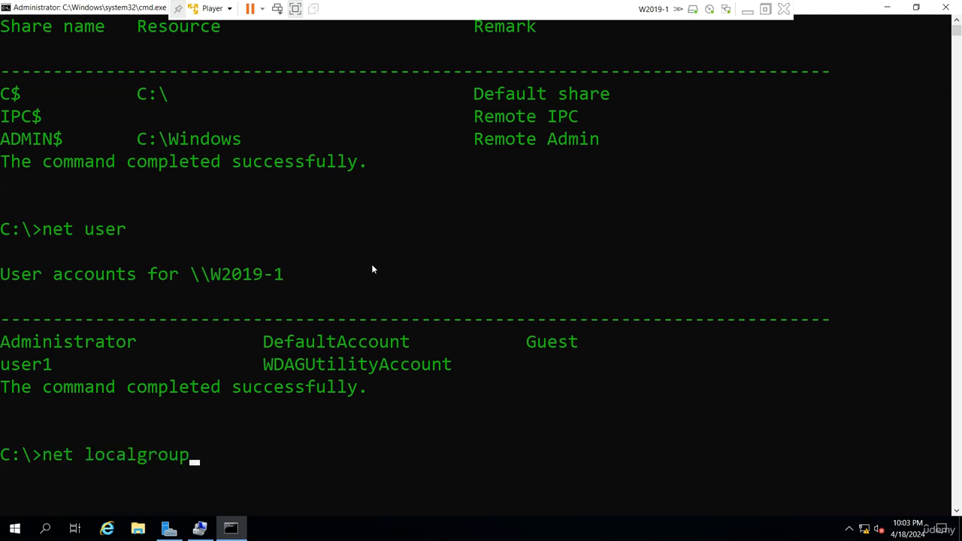
key("Return")
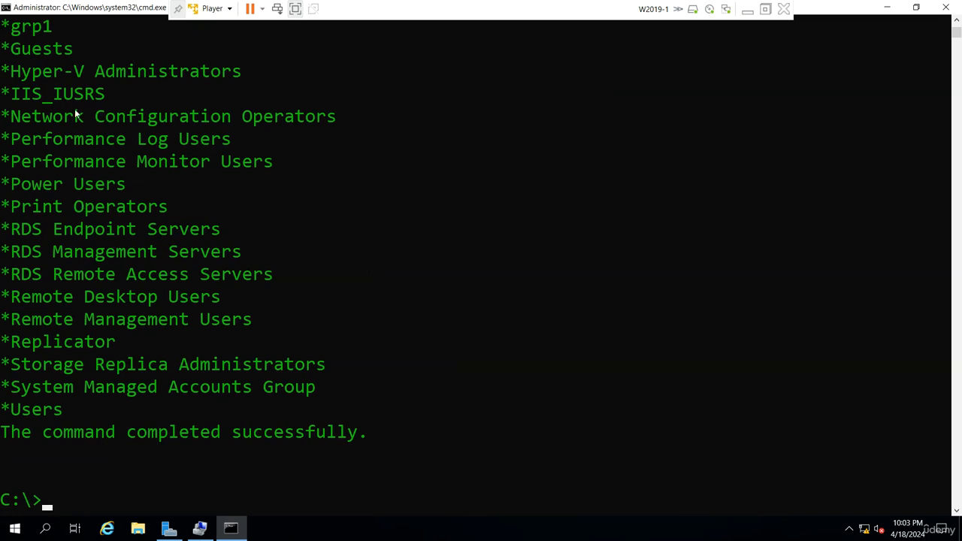
Highlight grp1 in the local group list, then minimize the console and Computer Management windows
scroll(90, 98, "up", 1)
left_click_drag(69, 94, 0, 94)
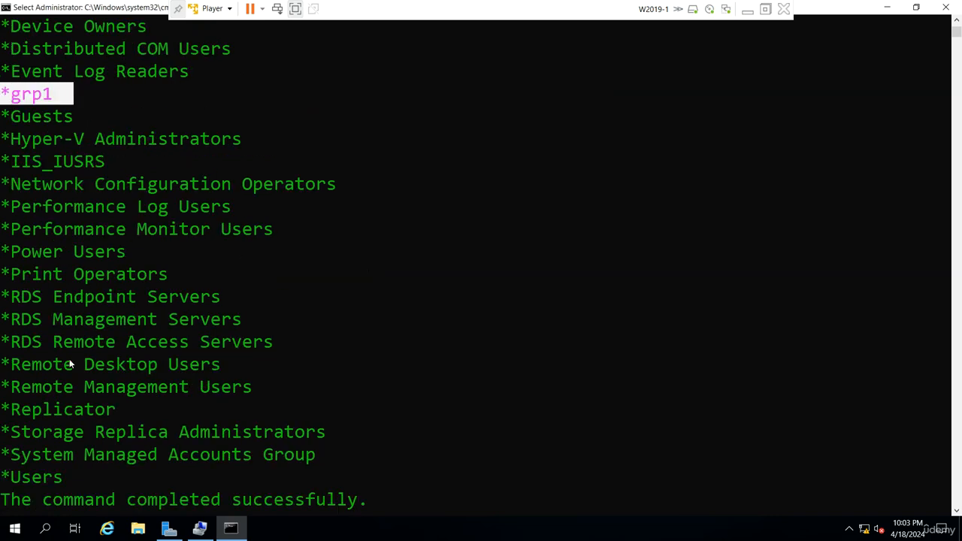
left_click(887, 8)
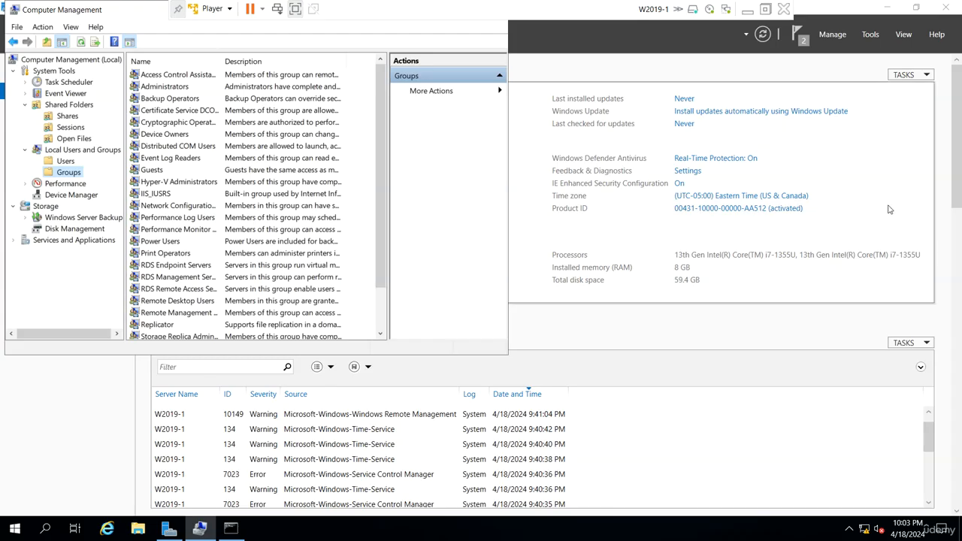
left_click_drag(94, 12, 193, 157)
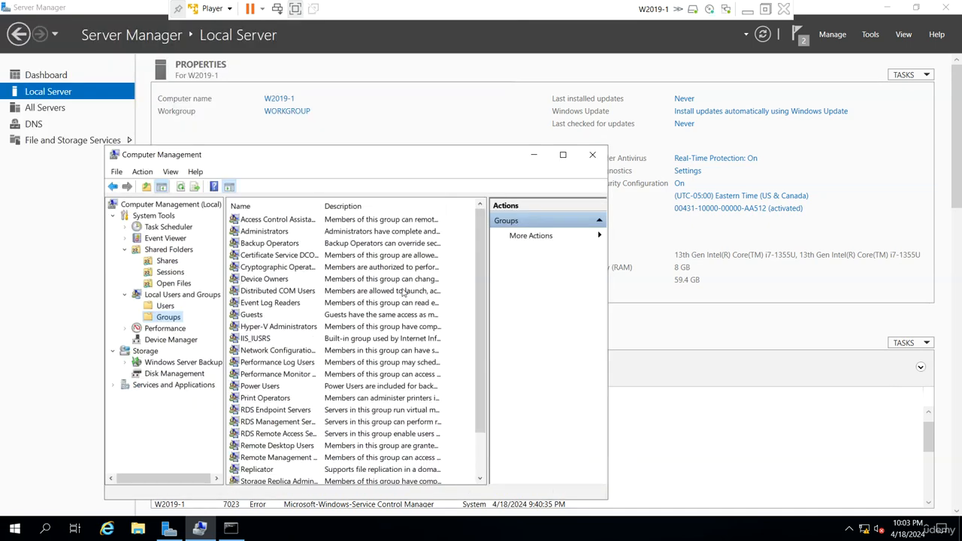
left_click(533, 155)
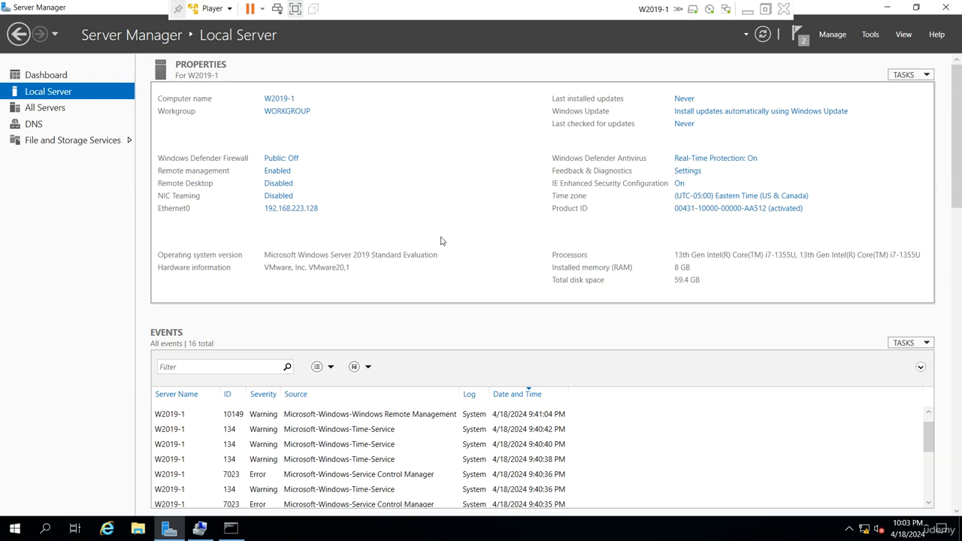
Start the Add Roles and Features wizard for a role-based installation on this server and add the Active Directory Domain Services role with its required features
left_click(832, 36)
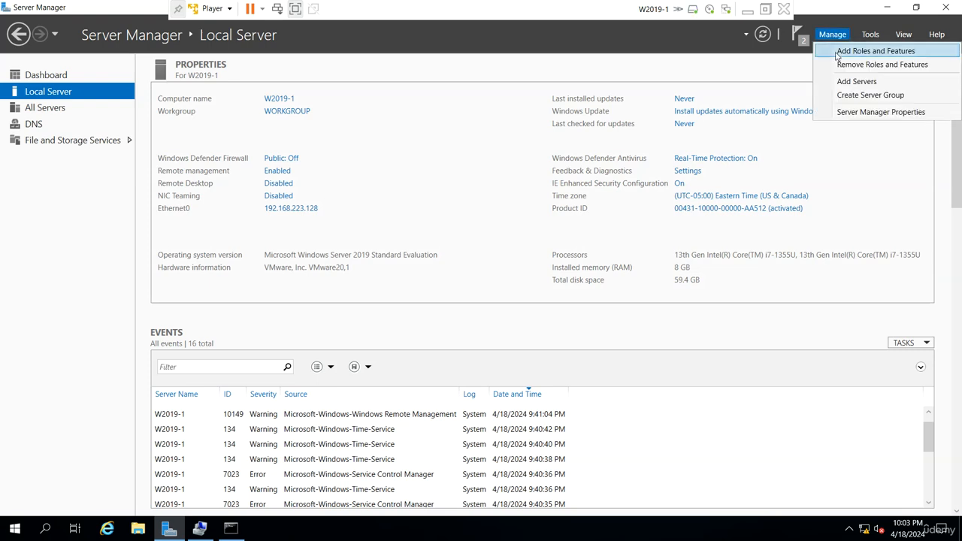
left_click(835, 51)
left_click(359, 354)
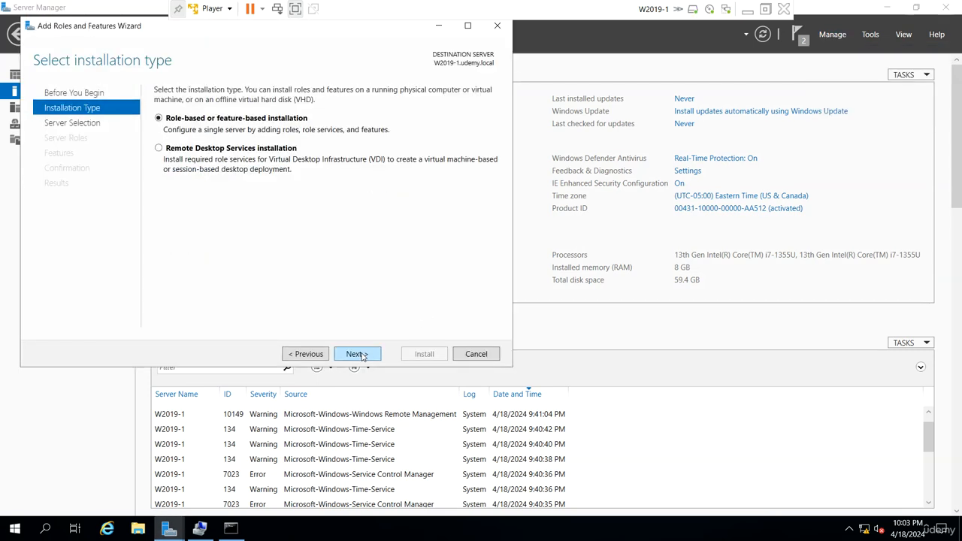
left_click(363, 356)
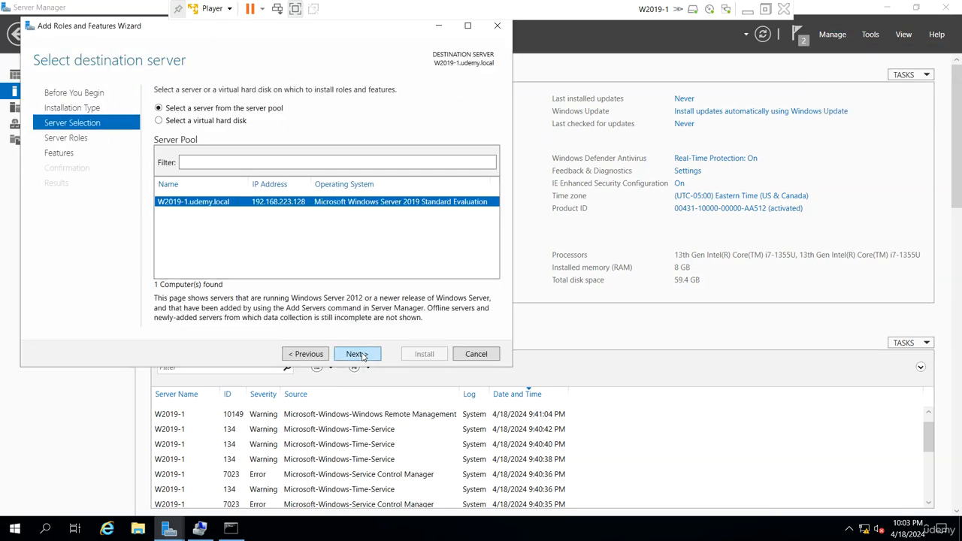
left_click(363, 356)
left_click(172, 139)
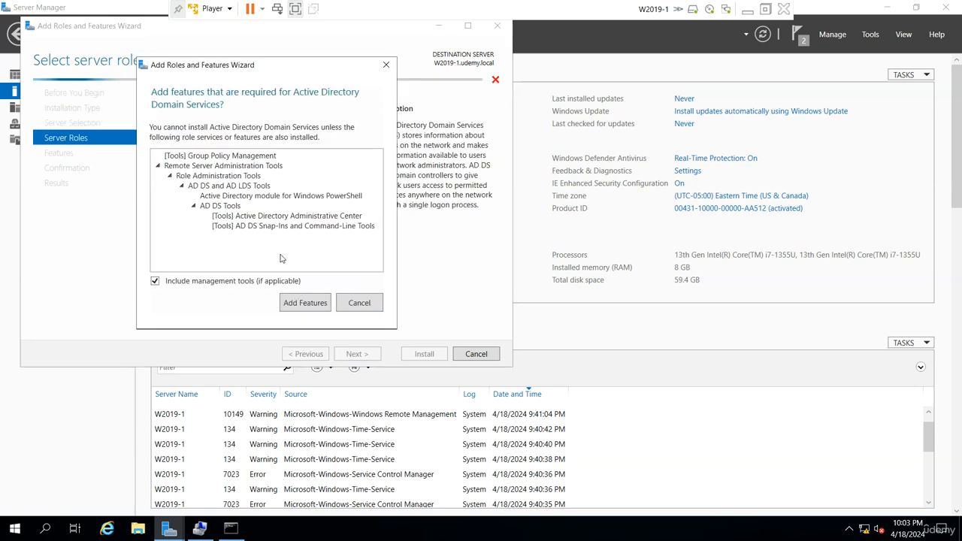
left_click(300, 300)
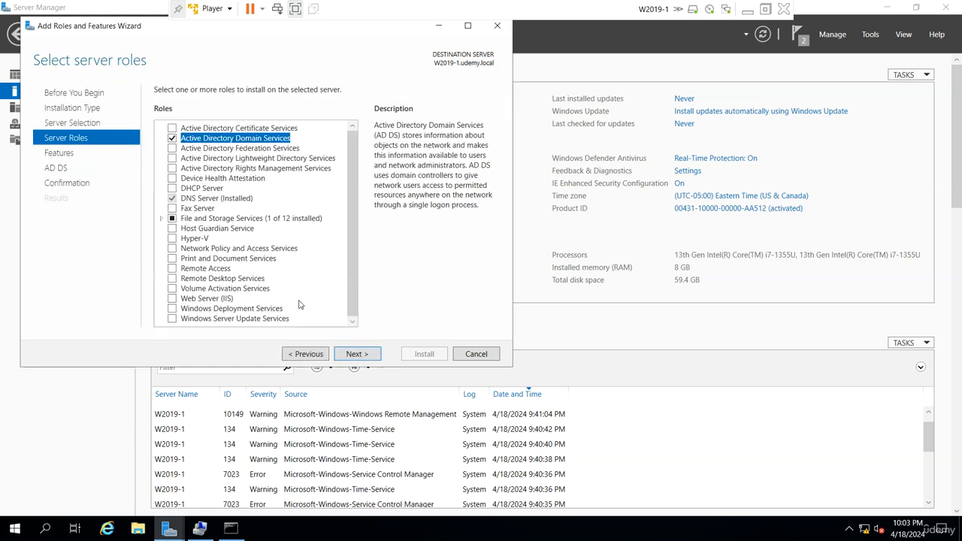
left_click(369, 354)
left_click(369, 354)
left_click(368, 354)
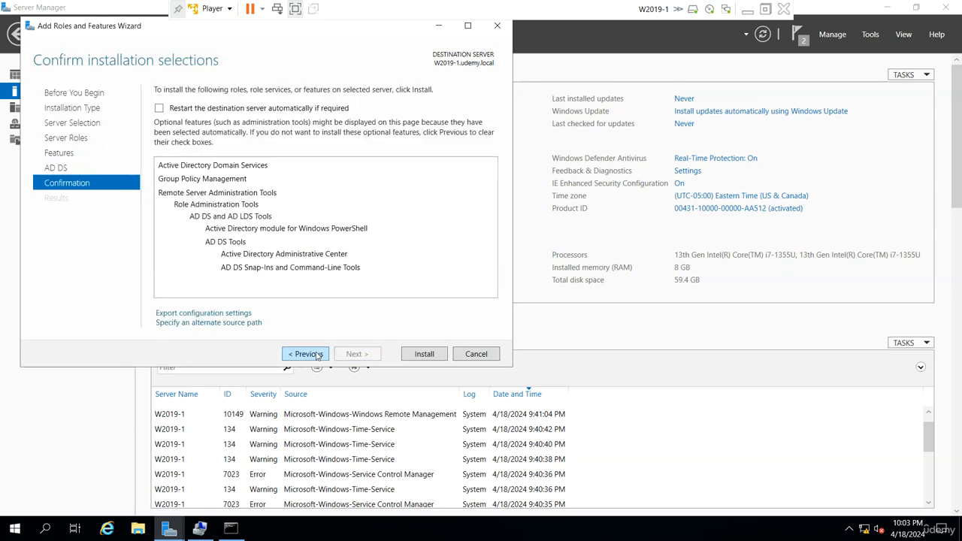
Go back to the Features page and examine the selected Group Policy Management and AD DS management tools
left_click(317, 354)
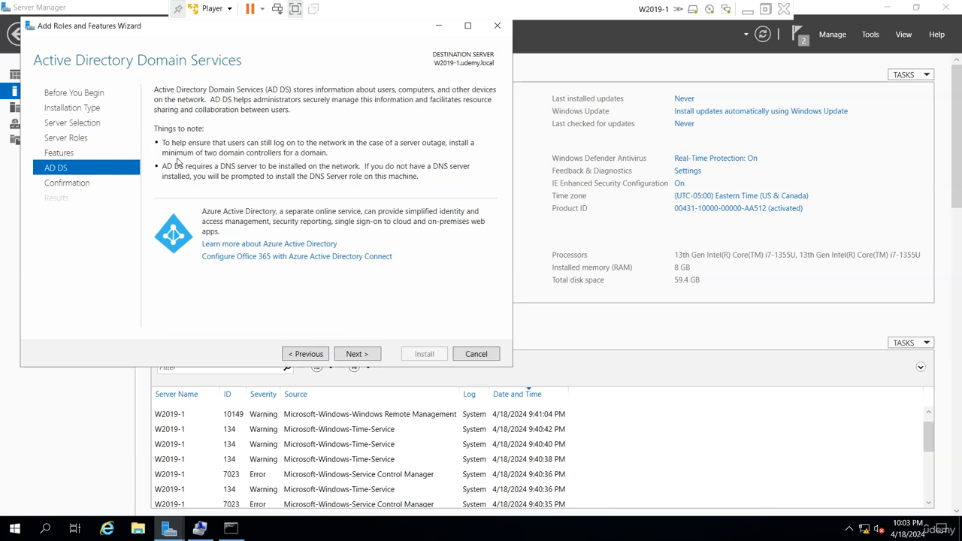
left_click(310, 354)
scroll(218, 233, "down", 1)
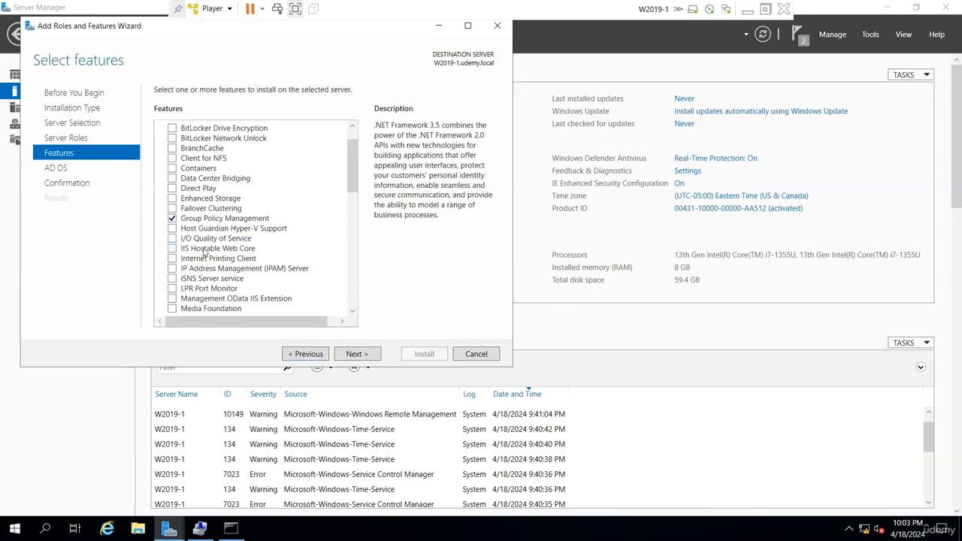
left_click(216, 218)
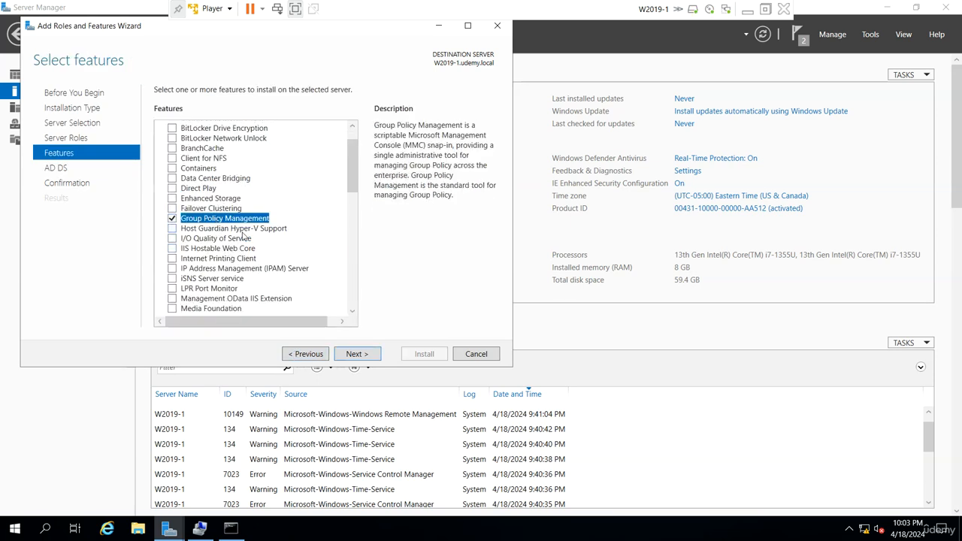
scroll(234, 248, "down", 5)
scroll(237, 246, "down", 1)
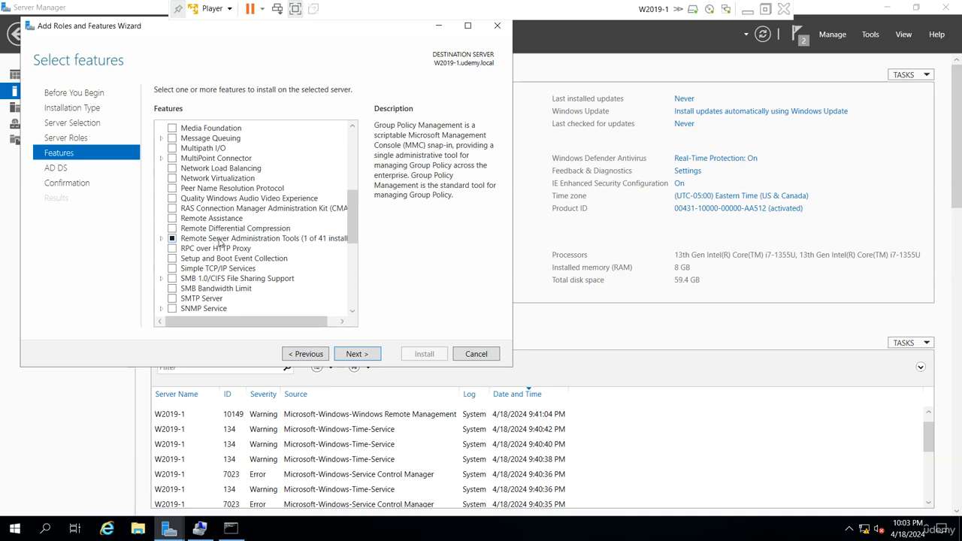
double_click(220, 239)
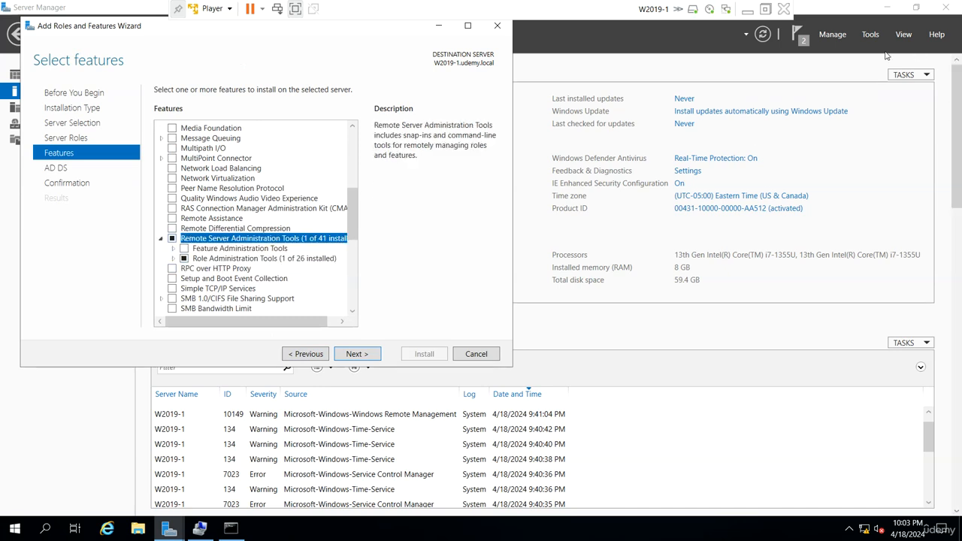
left_click(870, 34)
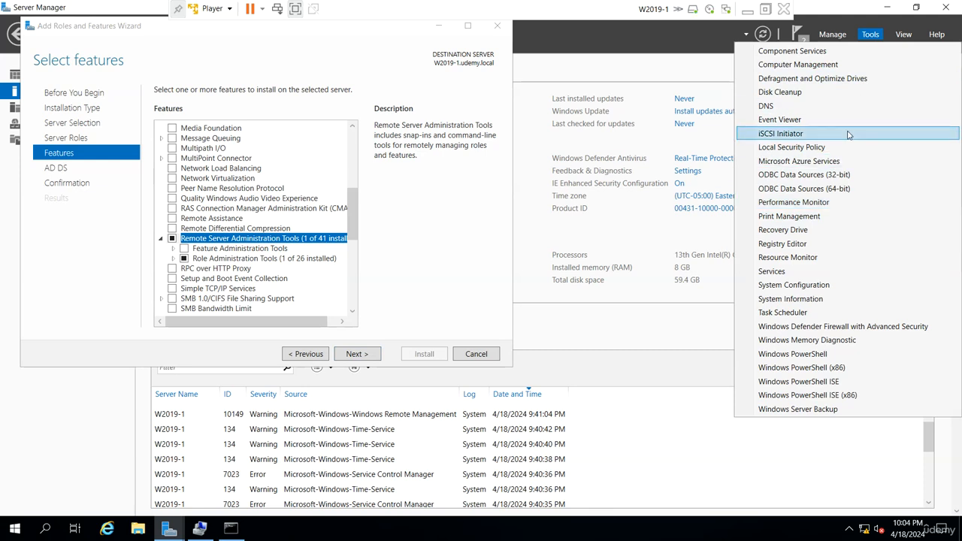
left_click(419, 231)
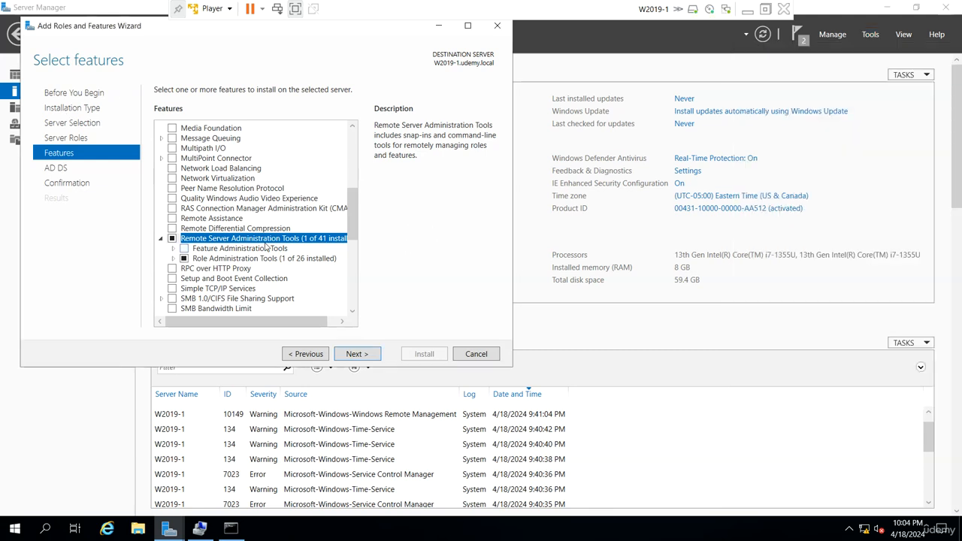
left_click(175, 259)
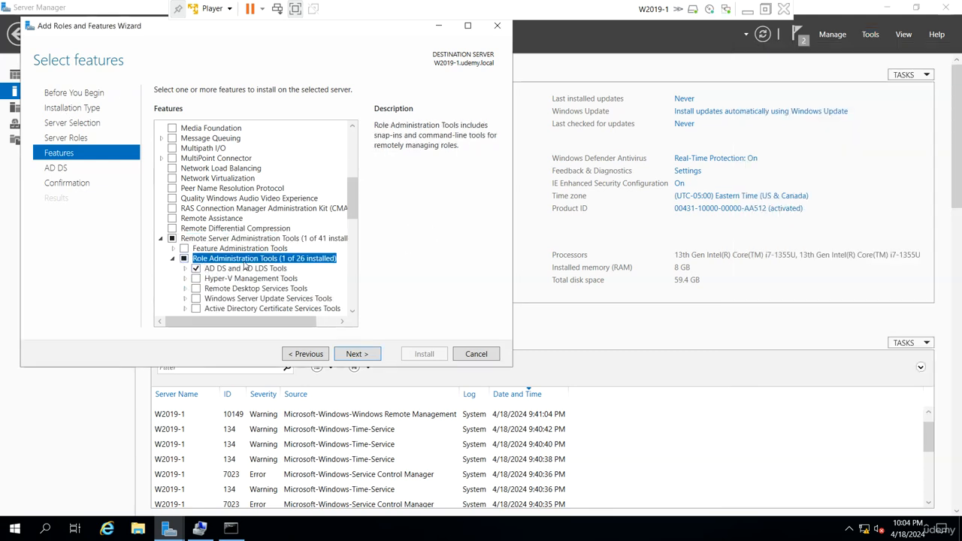
left_click(186, 269)
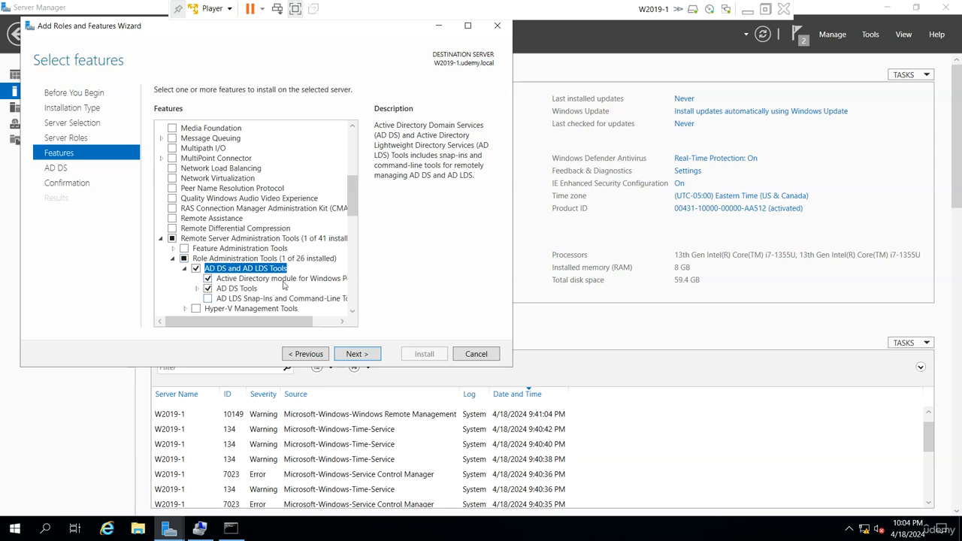
left_click(217, 290)
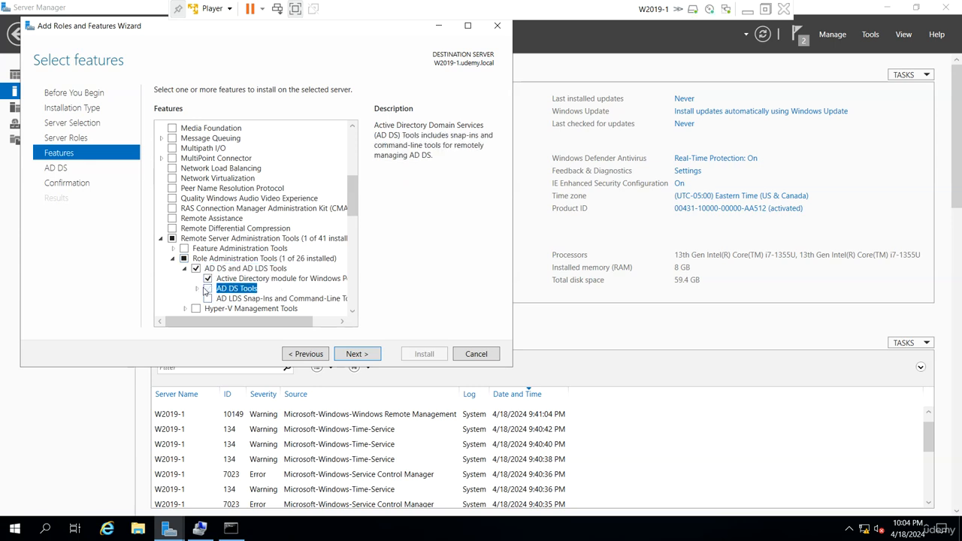
left_click(197, 288)
scroll(225, 283, "down", 2)
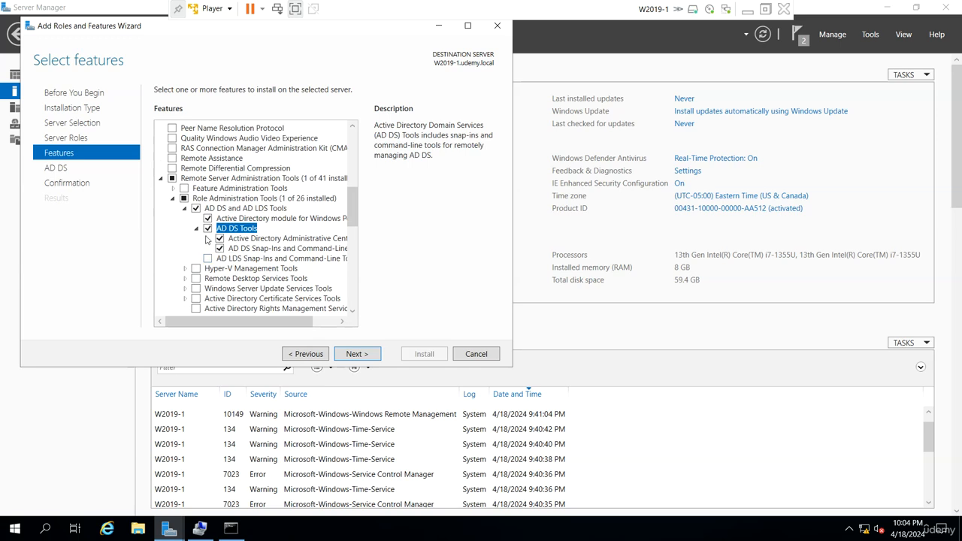
scroll(229, 288, "up", 3)
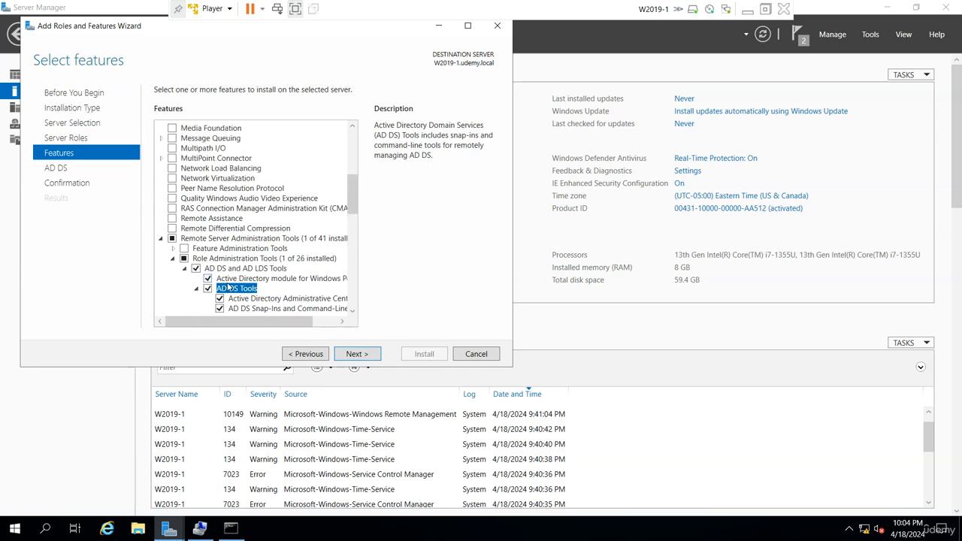
scroll(229, 288, "down", 10)
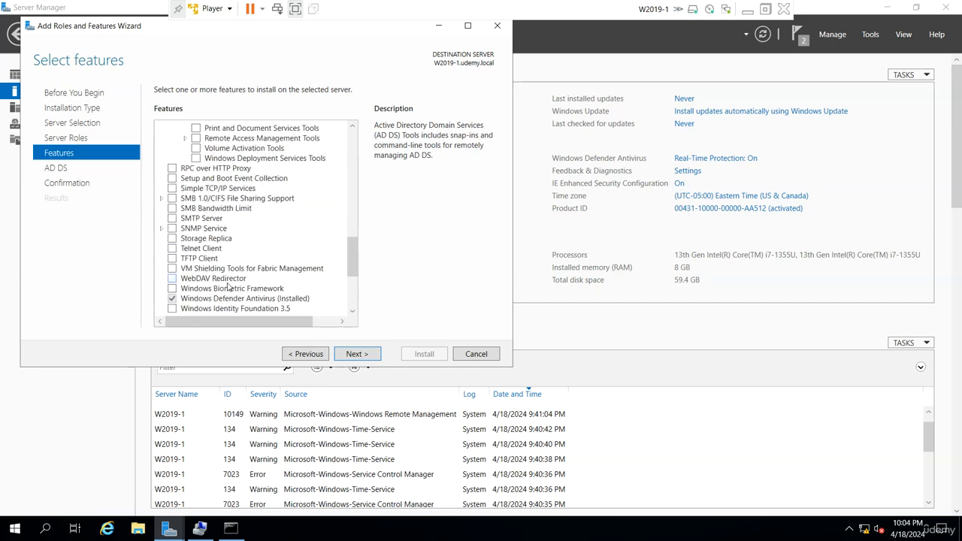
scroll(229, 288, "down", 3)
scroll(229, 287, "down", 2)
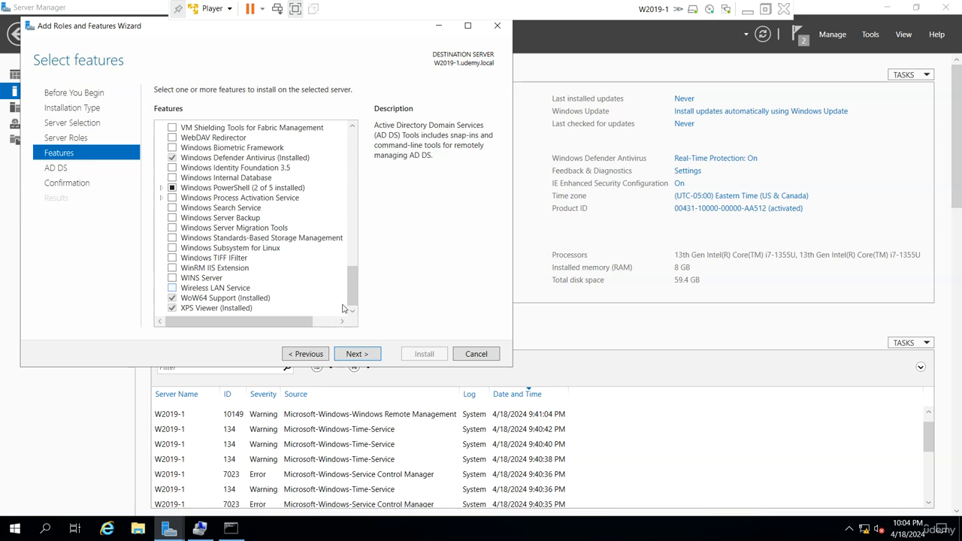
Install the selected Active Directory Domain Services role and features, close the wizard and refresh Server Manager
left_click(356, 353)
left_click(356, 353)
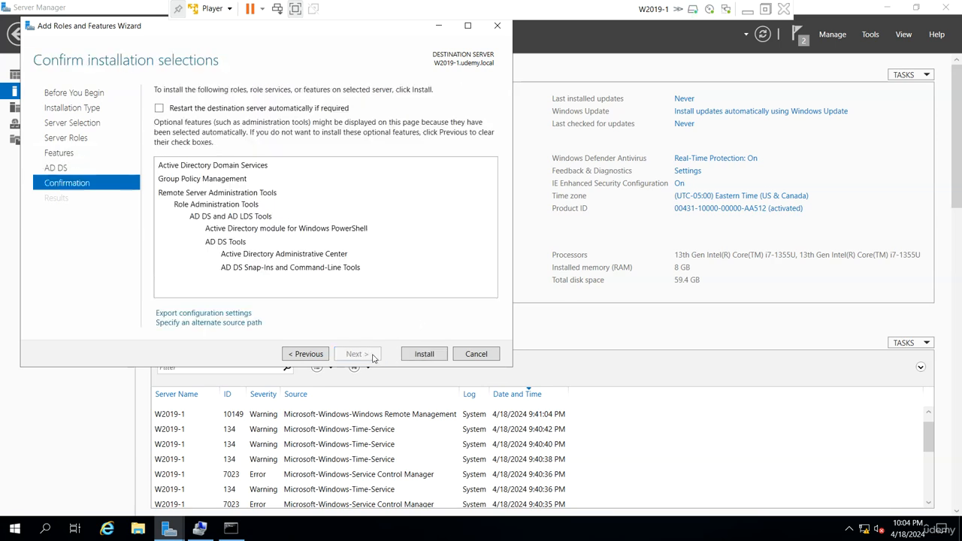
left_click(425, 356)
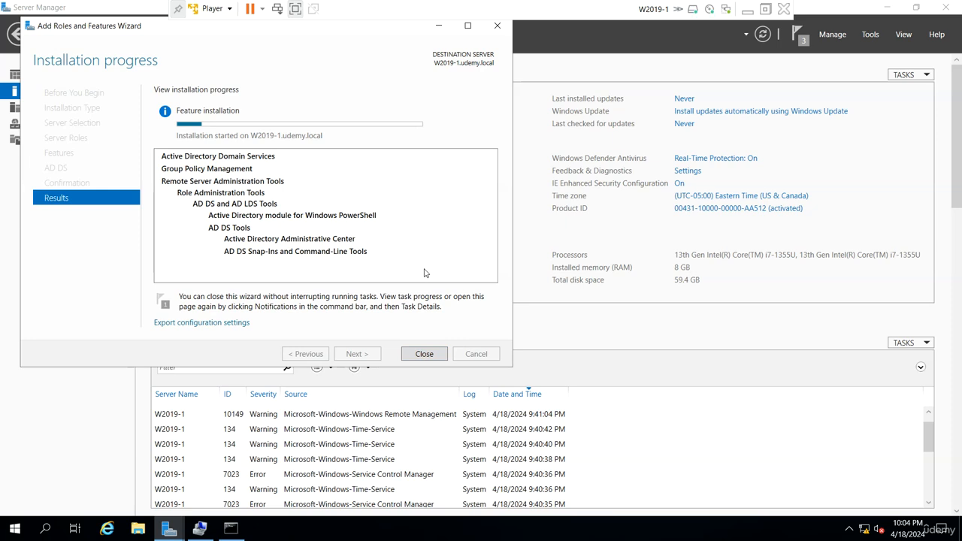
left_click(547, 253)
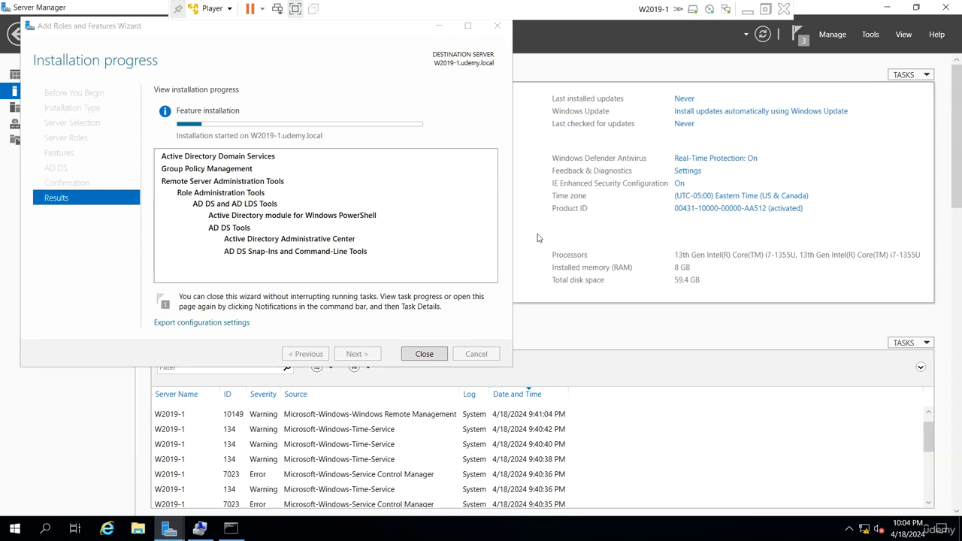
left_click(439, 26)
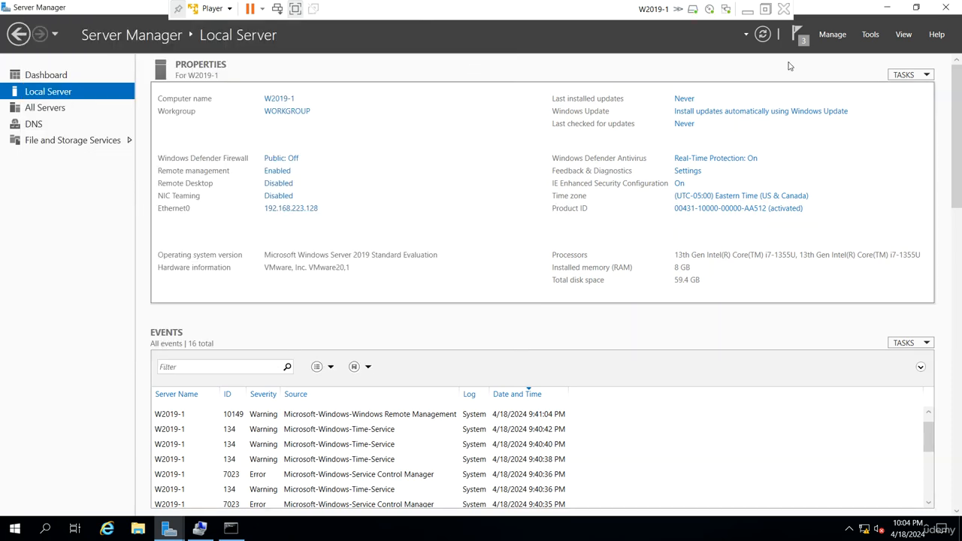
left_click(763, 35)
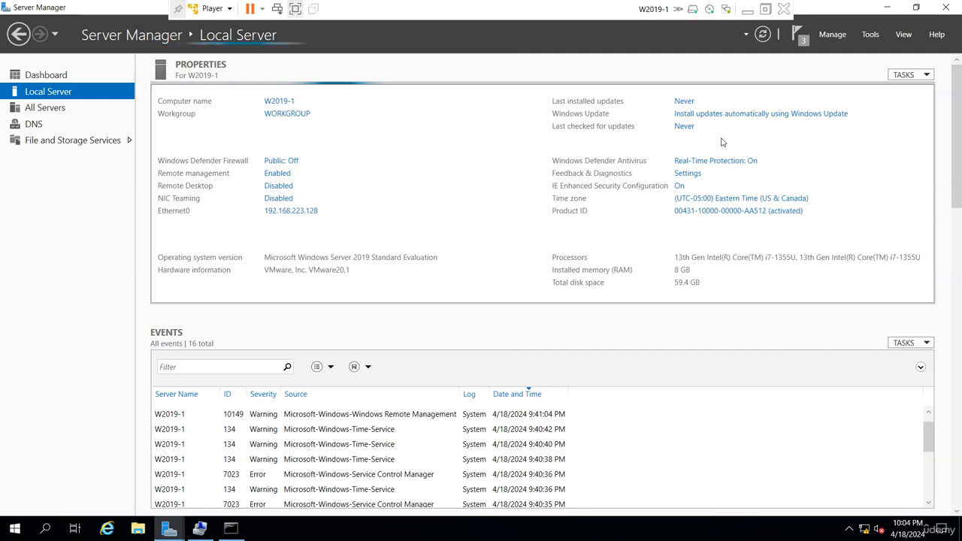
Open the Ethernet0 connection details to check its IPv4 DNS server, then close the network windows
left_click(311, 215)
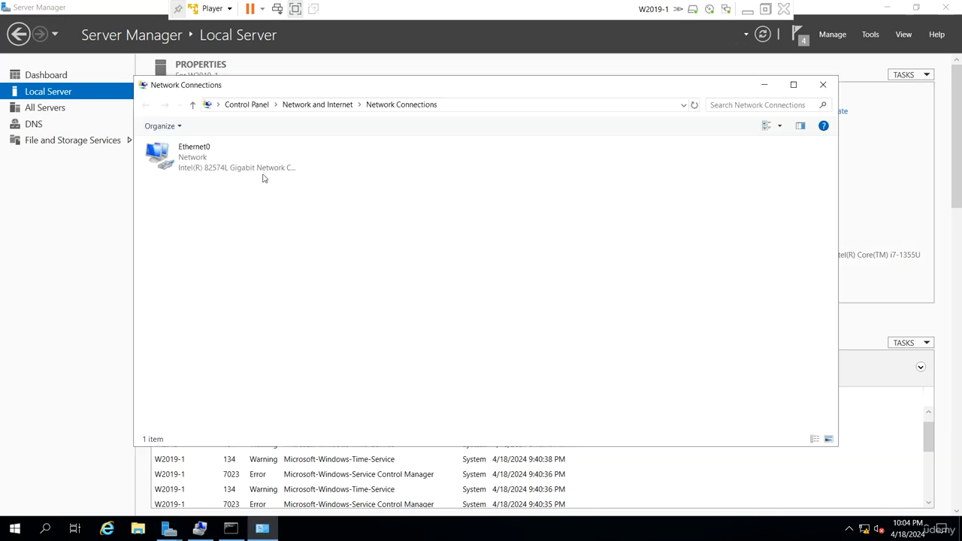
right_click(197, 172)
left_click(242, 232)
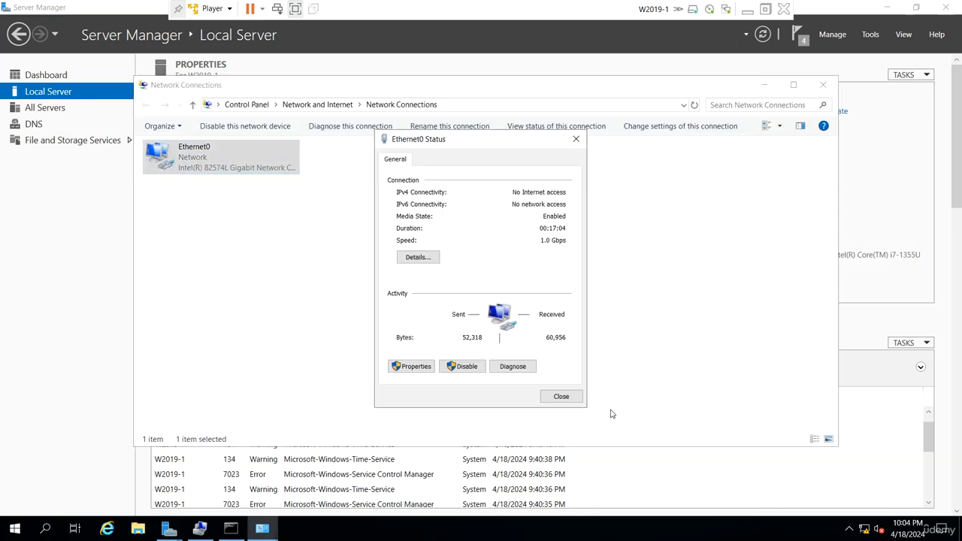
left_click(431, 258)
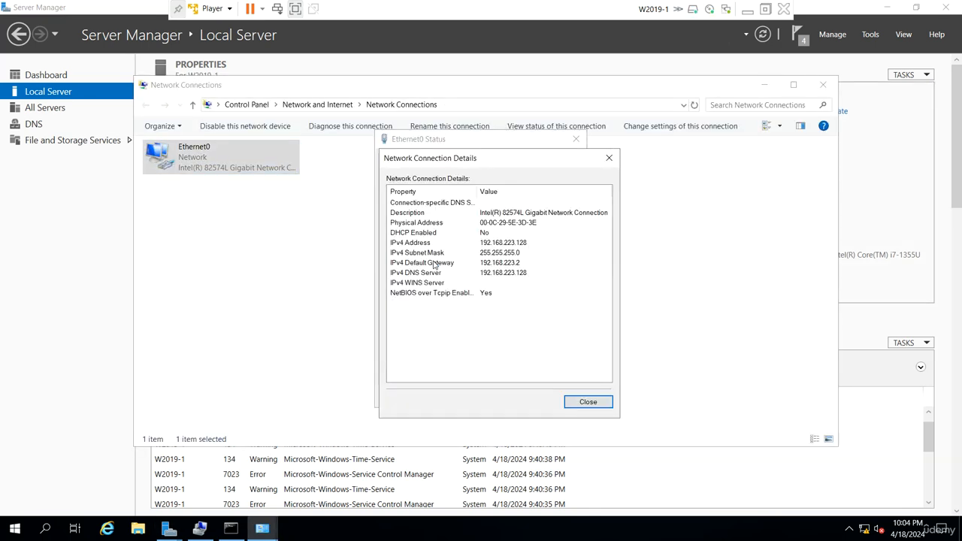
left_click(518, 263)
left_click(526, 274)
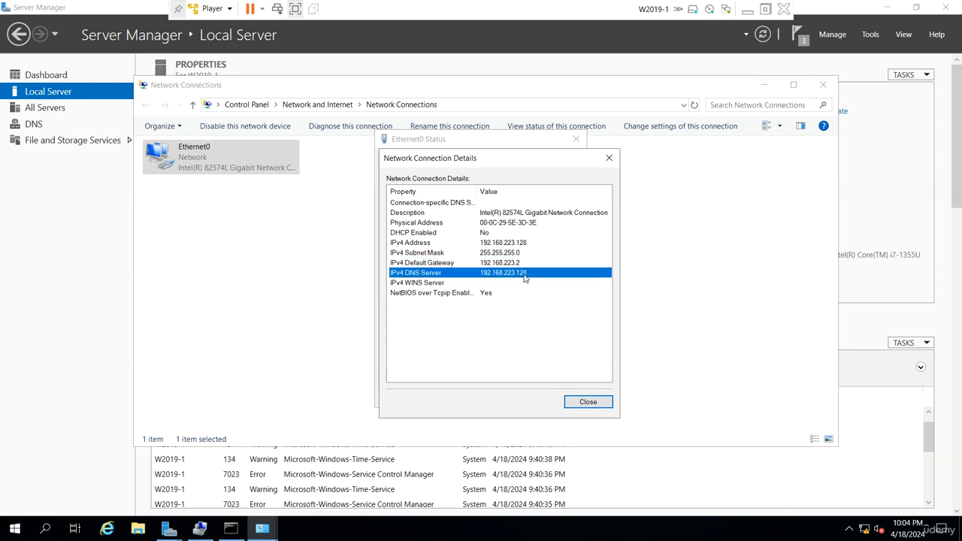
left_click(588, 402)
left_click(567, 400)
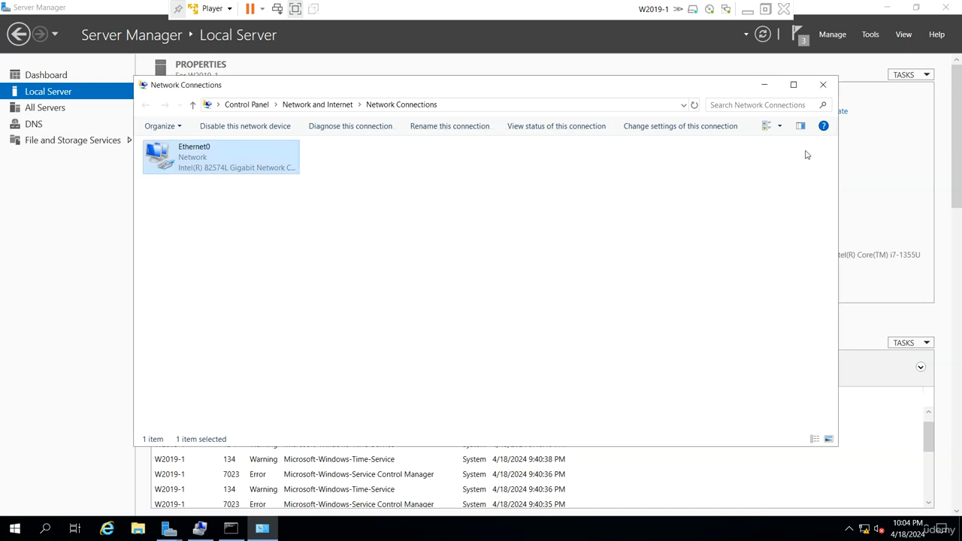
left_click(822, 84)
mouse_move(178, 529)
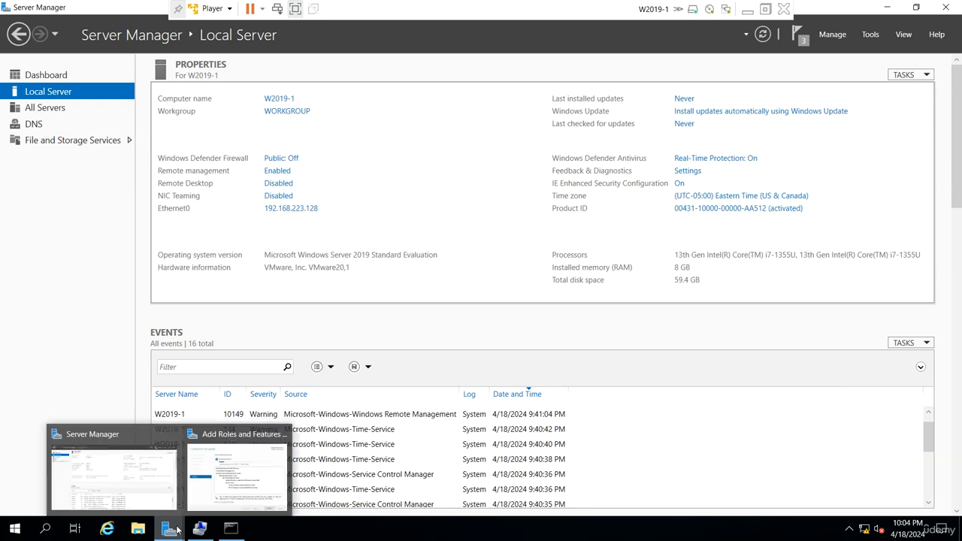
Bring back the Add Roles and Features wizard to review the installation results, then close it
left_click(224, 485)
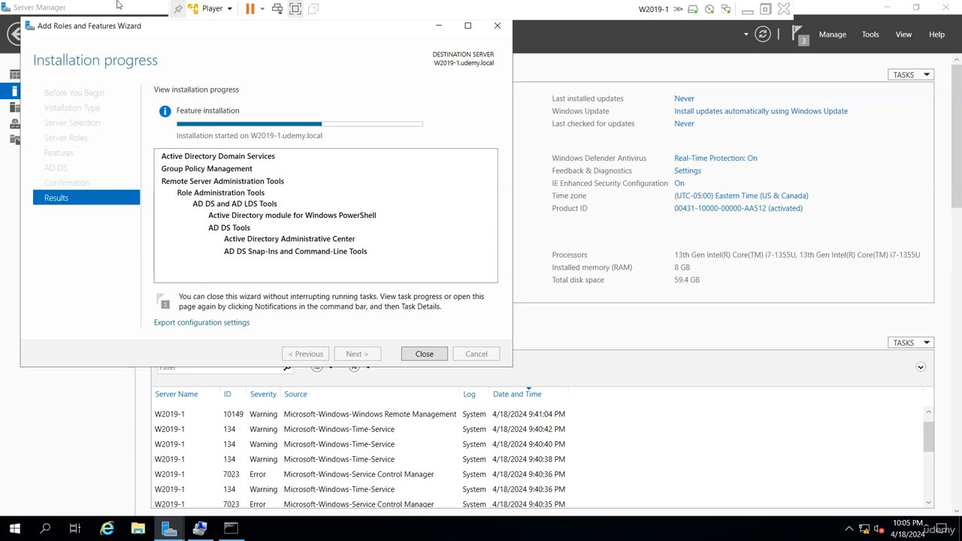
left_click_drag(145, 32, 236, 71)
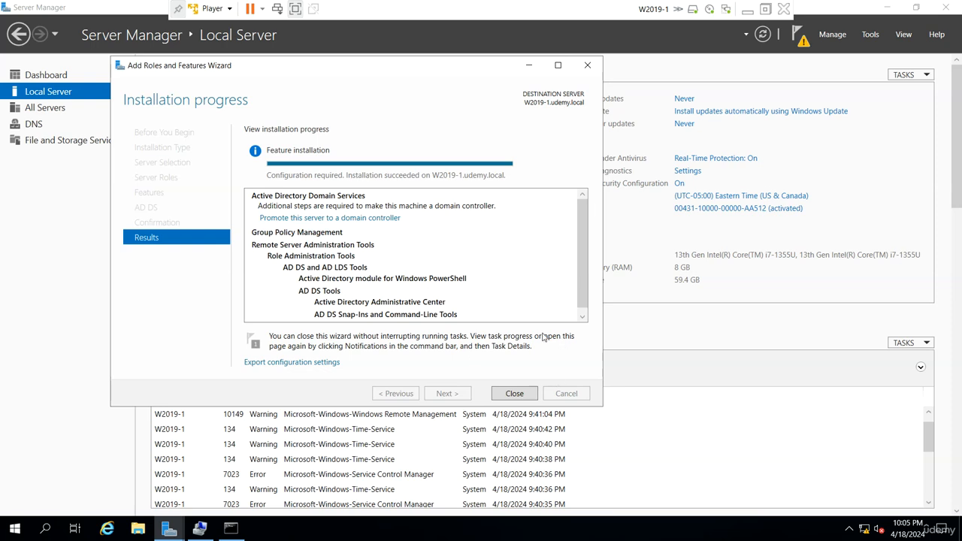
left_click(508, 393)
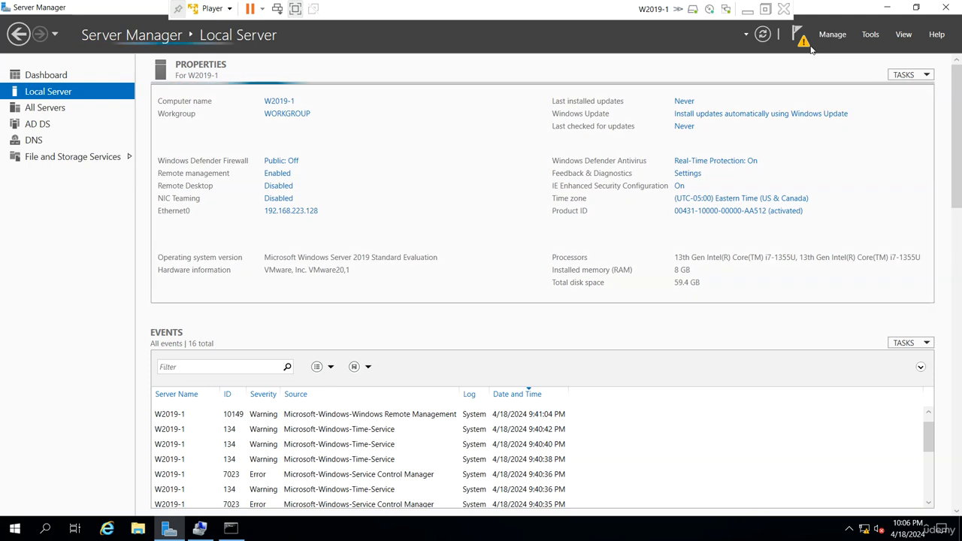
Review the post-deployment notification, then open Active Directory Users and Computers and close it again
left_click(800, 35)
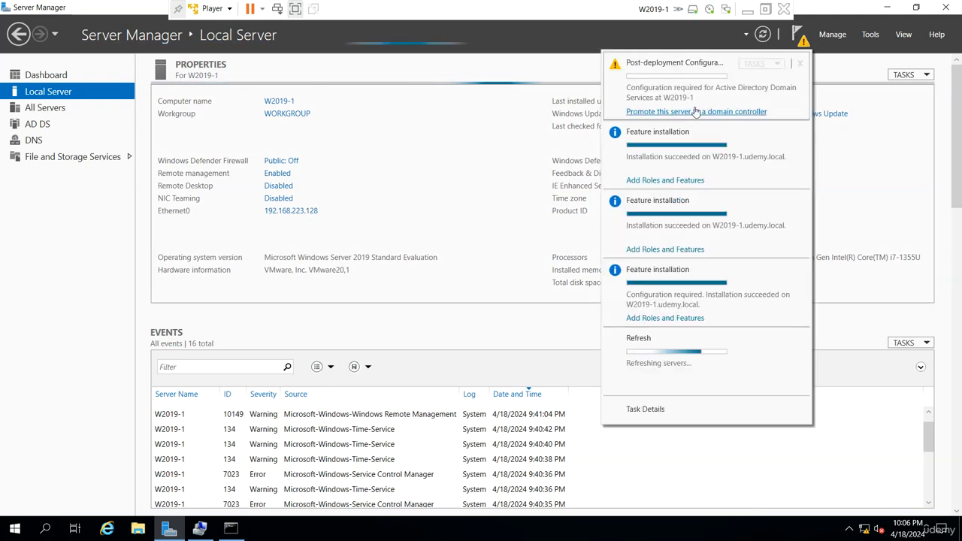
left_click(430, 75)
left_click(872, 36)
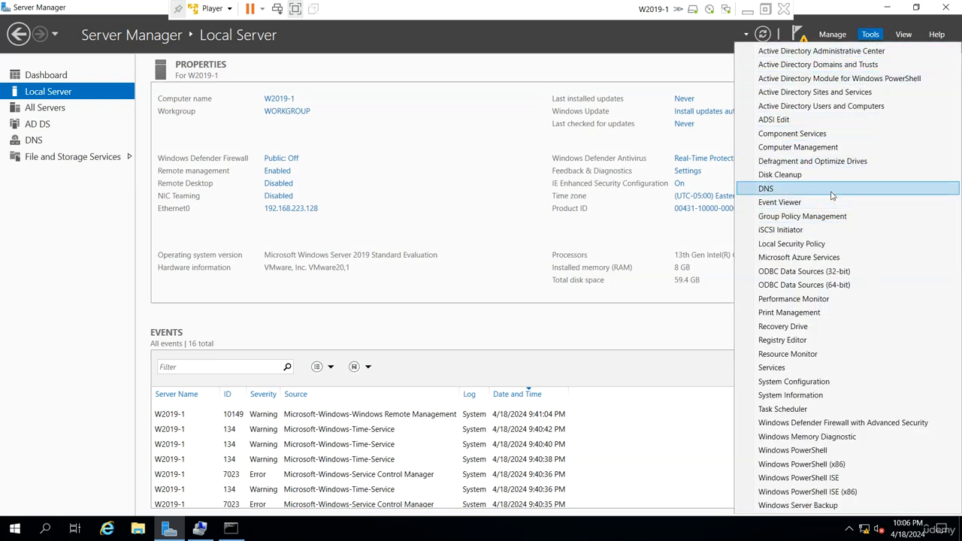
left_click(839, 109)
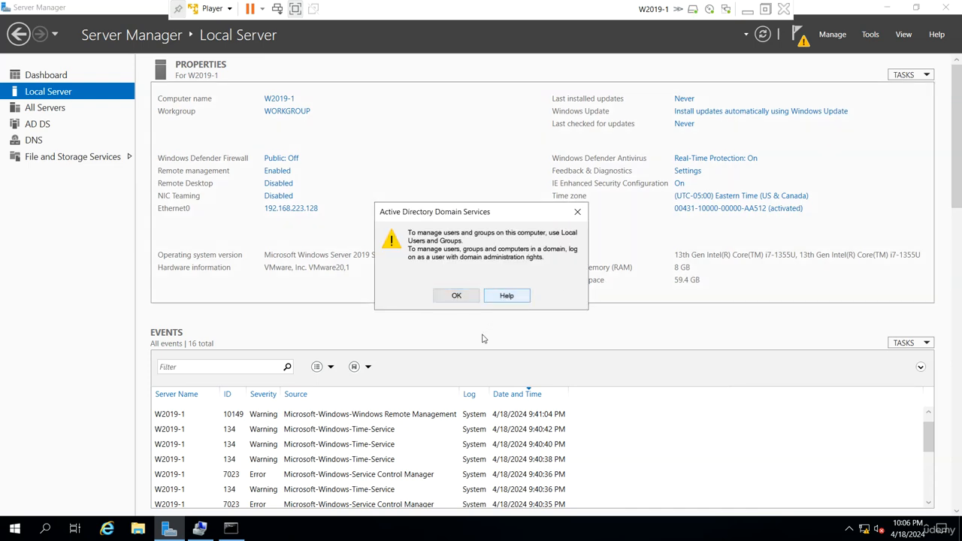
left_click(455, 296)
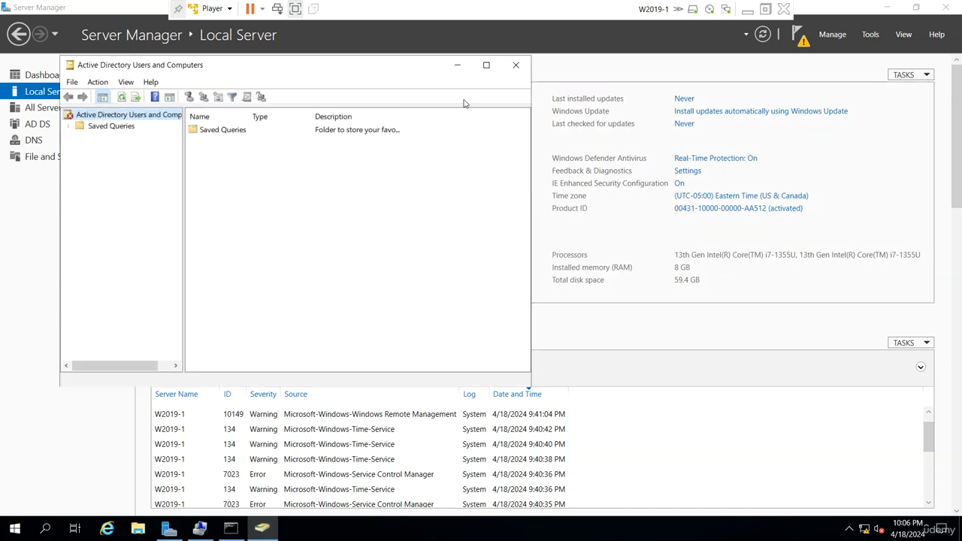
left_click(515, 64)
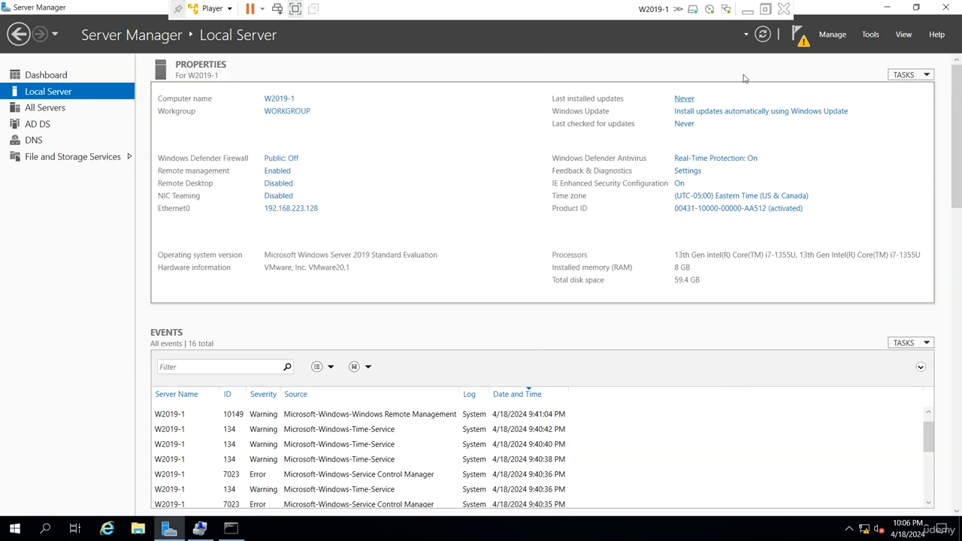
Start promoting this server to a domain controller and compare the deployment operations and domain type options
left_click(801, 42)
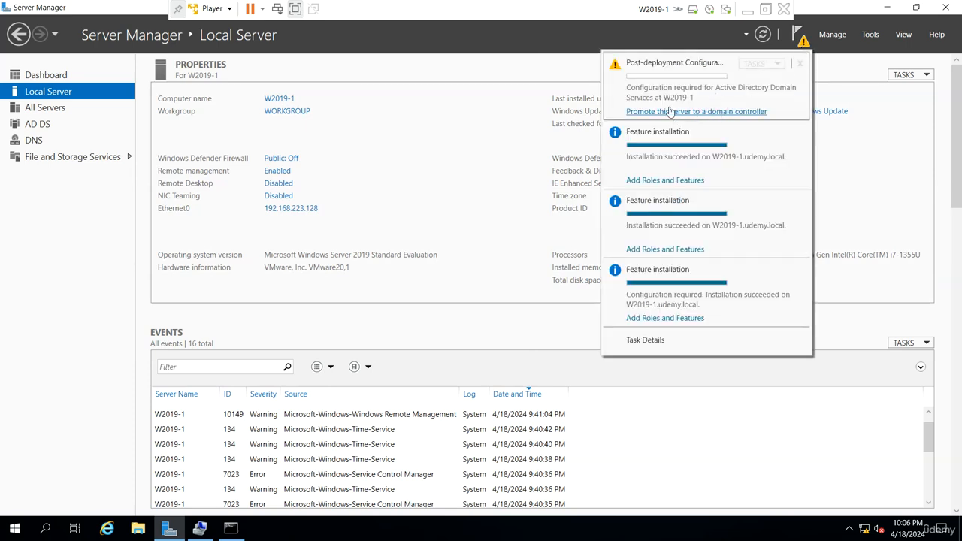
left_click(696, 112)
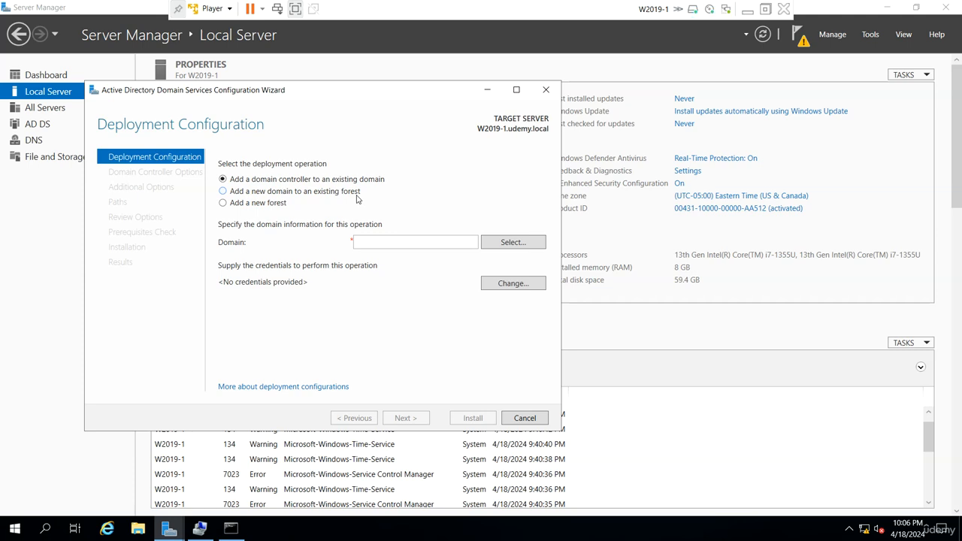
left_click(258, 205)
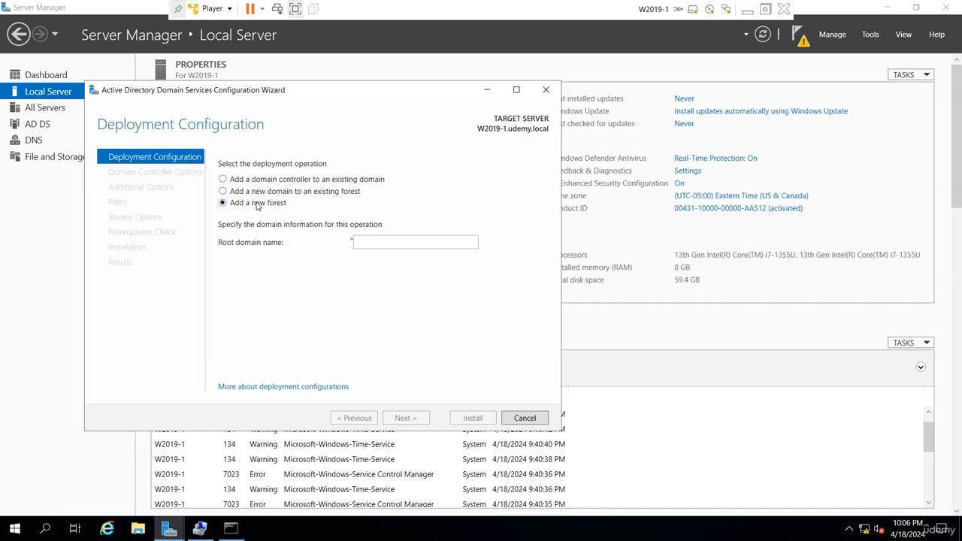
left_click(264, 181)
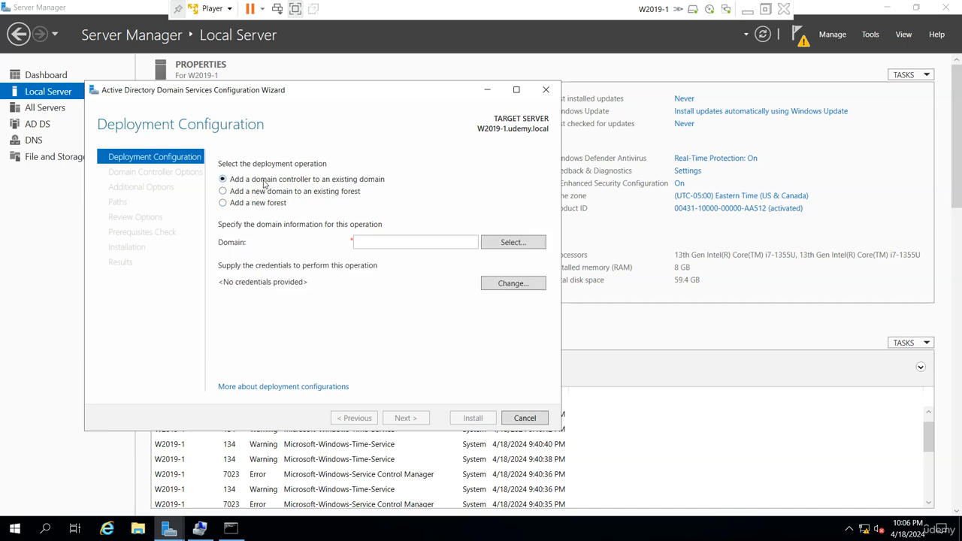
left_click(263, 192)
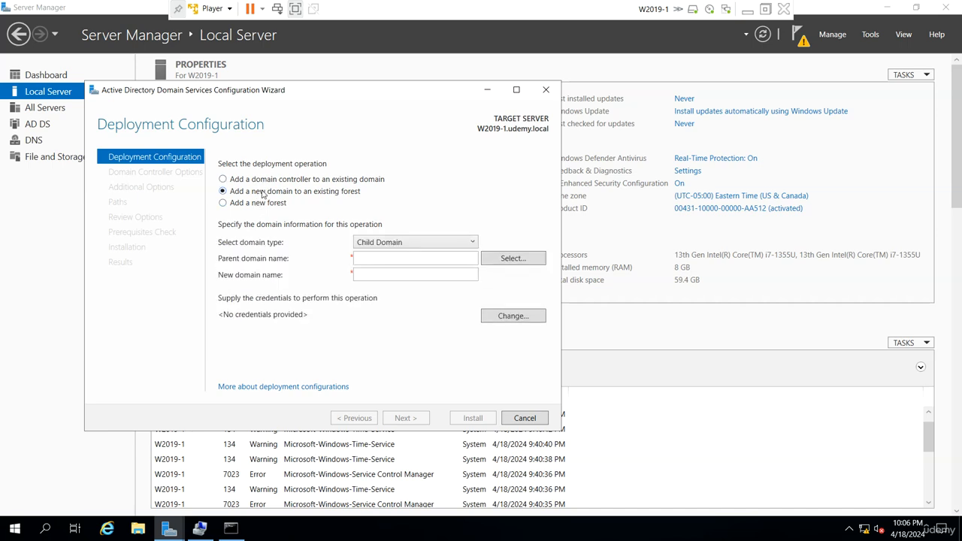
left_click(468, 247)
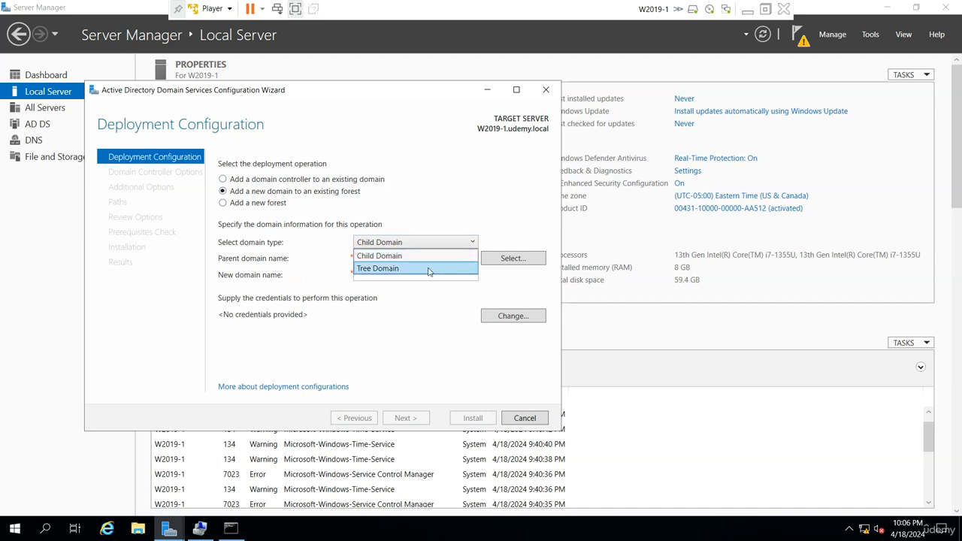
left_click(429, 268)
Choose to add a new forest with the root domain name udemy.local and continue
left_click(269, 204)
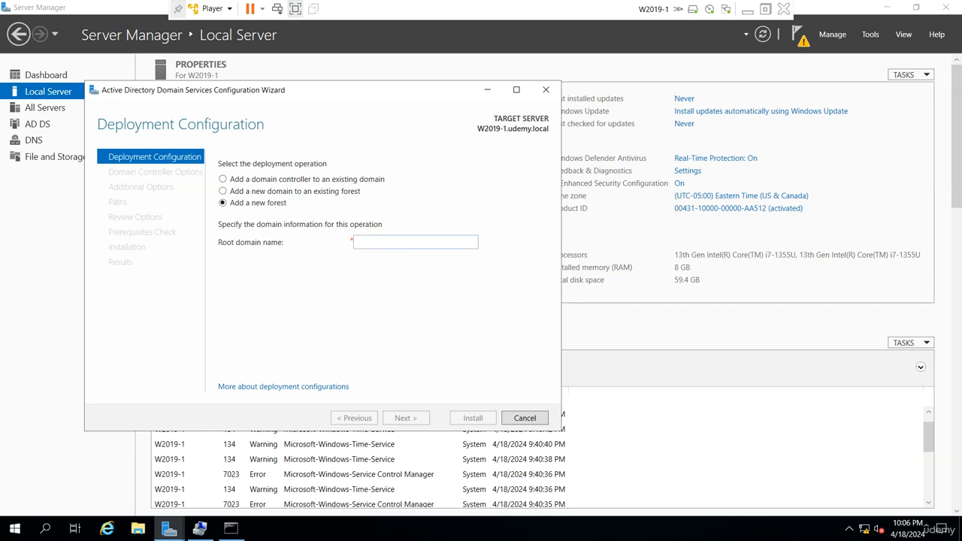
left_click(392, 242)
type("ud")
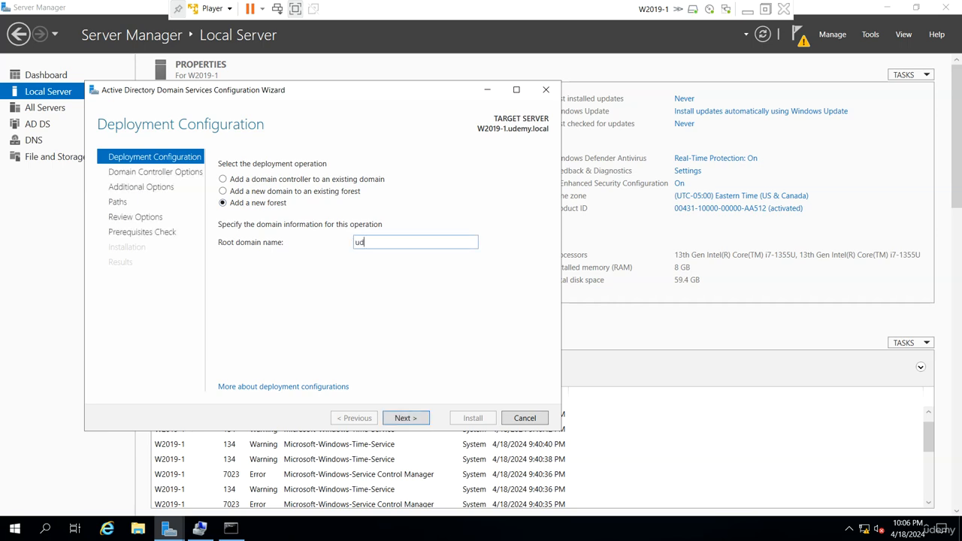
type("emy.local")
key("Return")
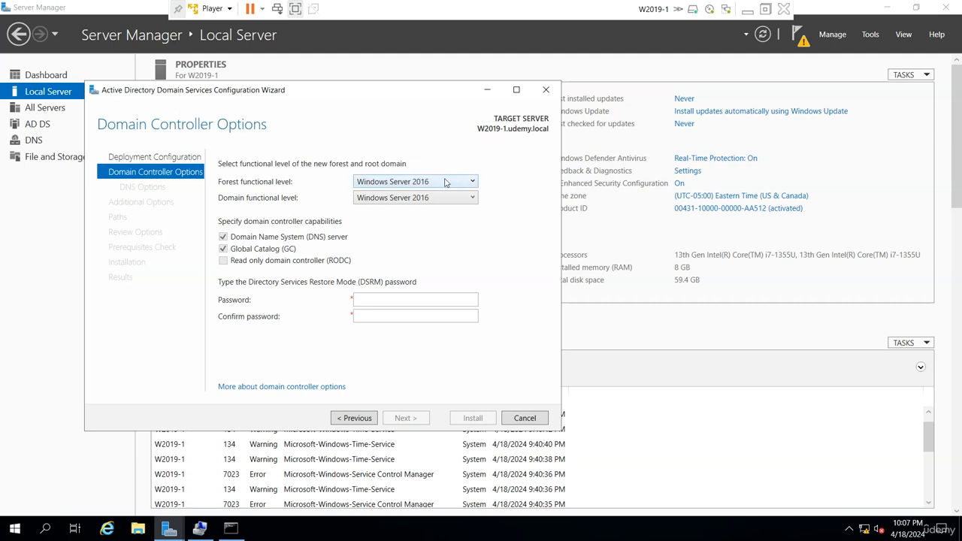
Keep the Windows Server 2016 functional levels, enter and confirm the DSRM password, and continue
left_click(468, 180)
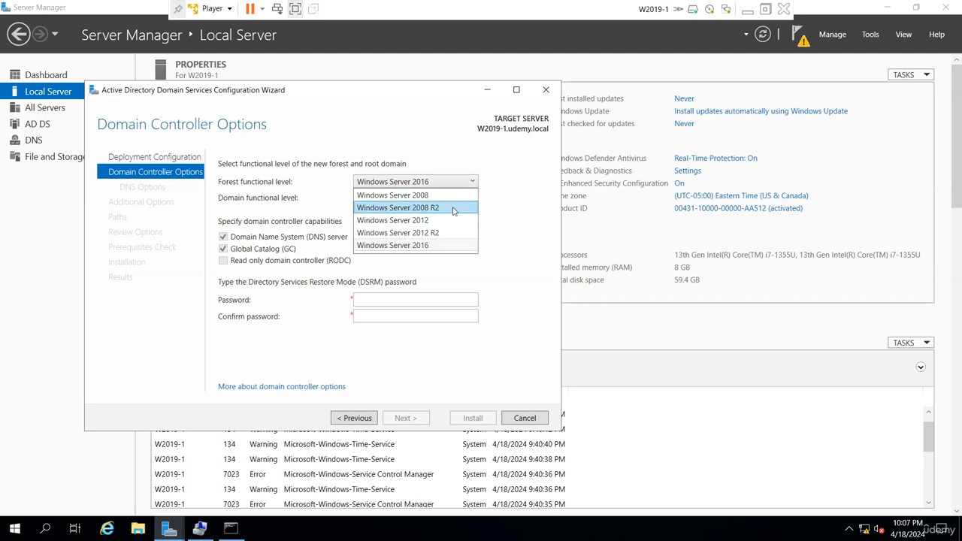
left_click(307, 193)
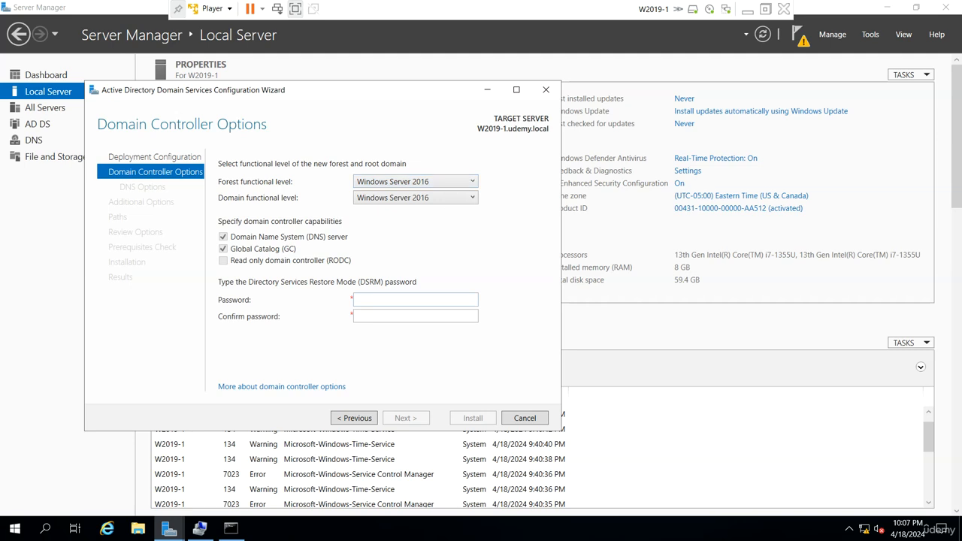
left_click(376, 299)
key("Tab")
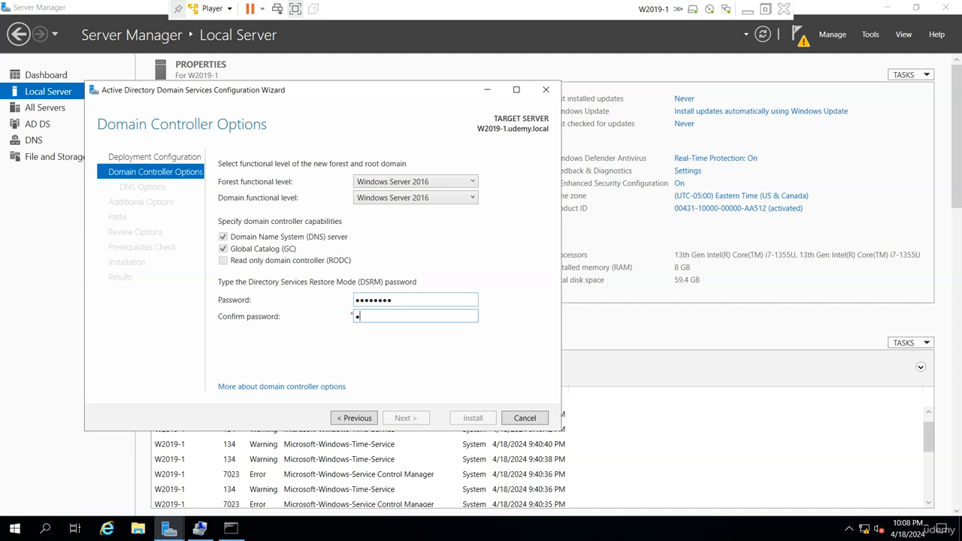
type("••••••••")
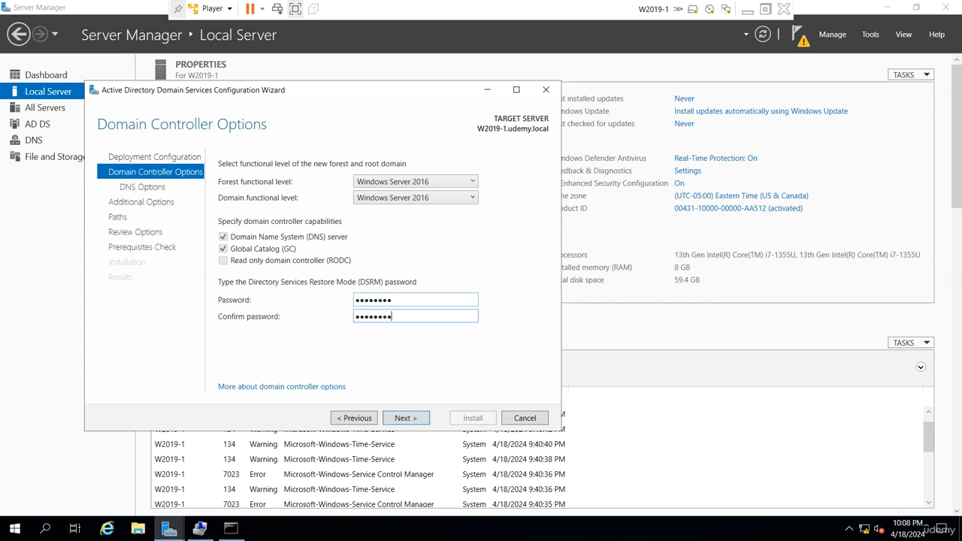
left_click(407, 423)
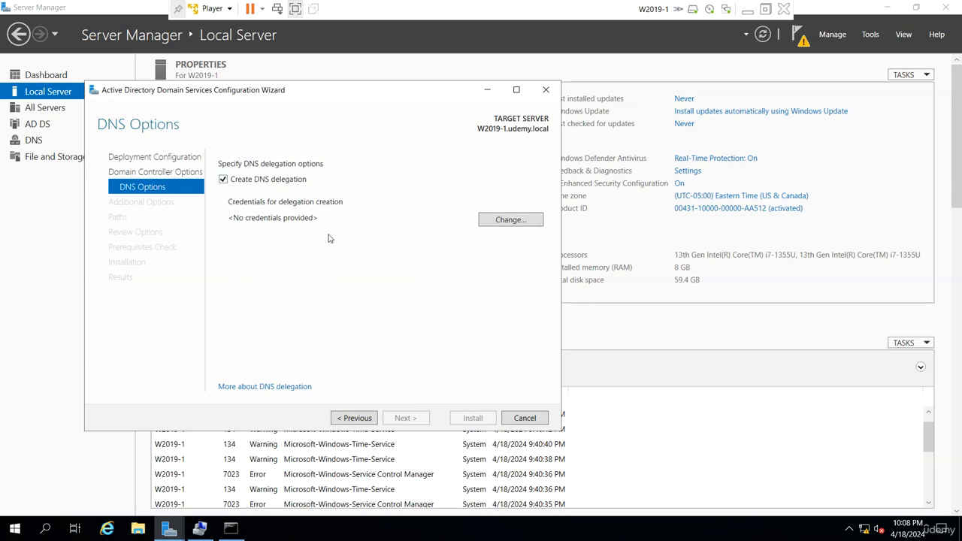
Clear the Create DNS delegation option and inspect the udemy.local forward lookup zone in DNS Manager
left_click(272, 181)
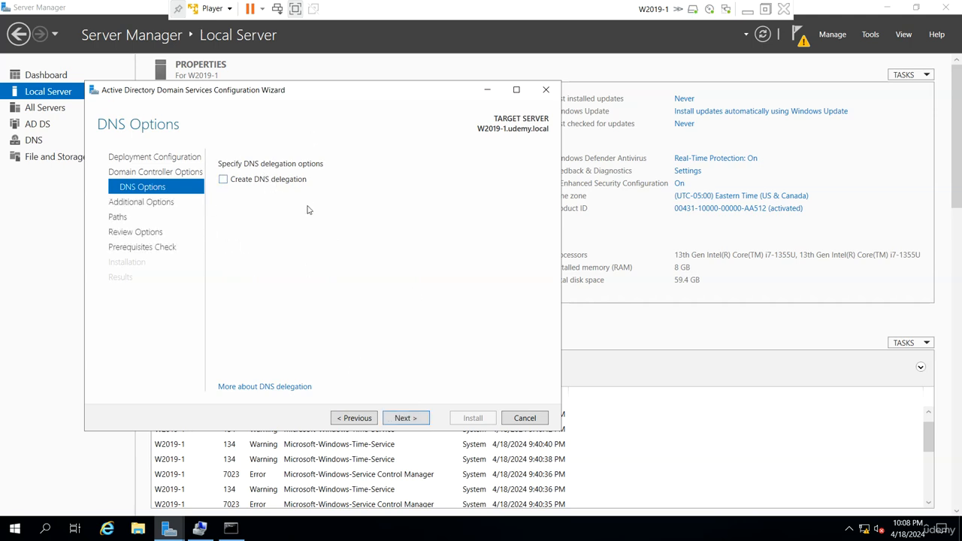
left_click(870, 34)
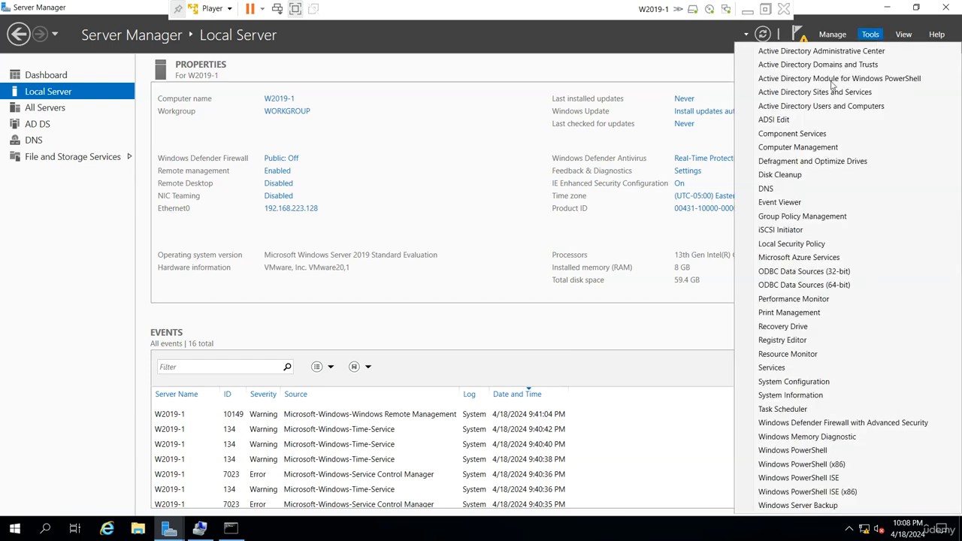
left_click(779, 188)
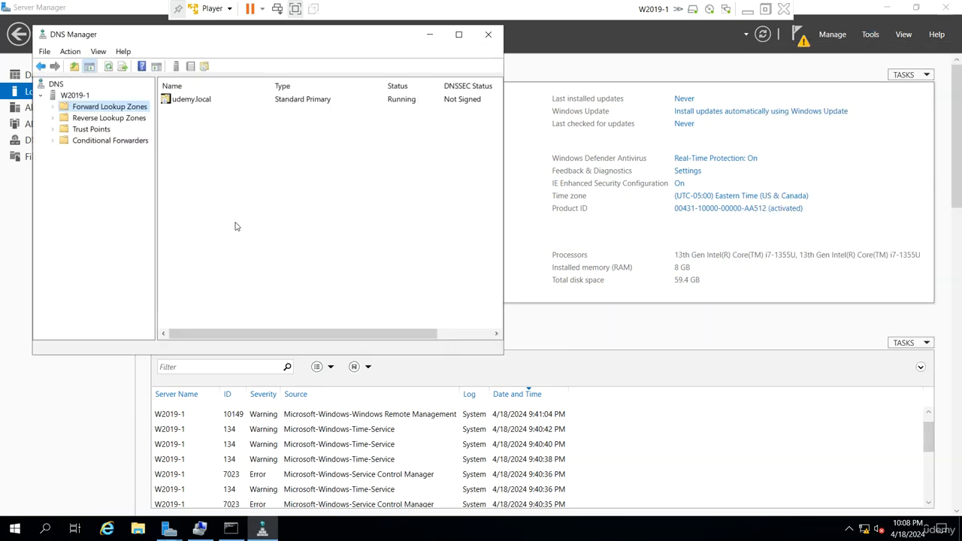
double_click(111, 107)
left_click(102, 120)
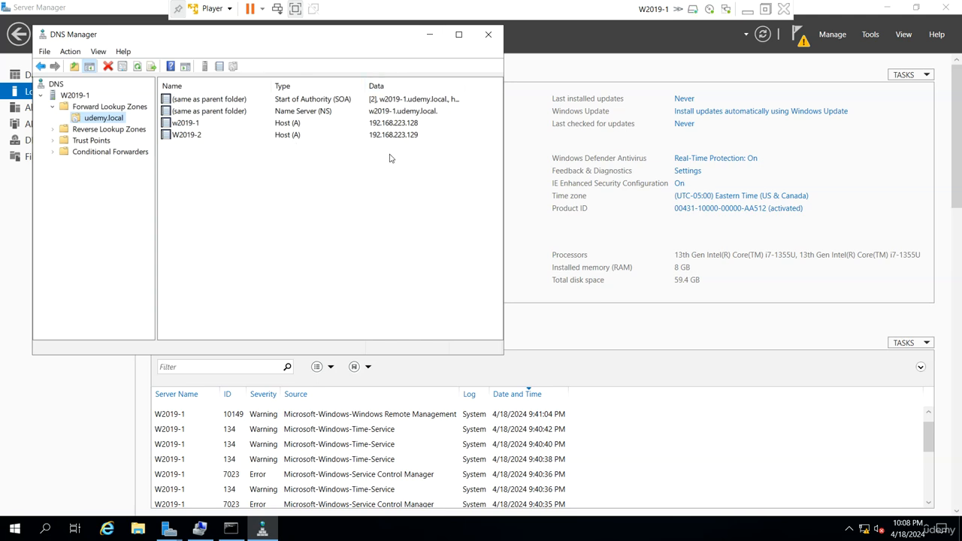
left_click(429, 34)
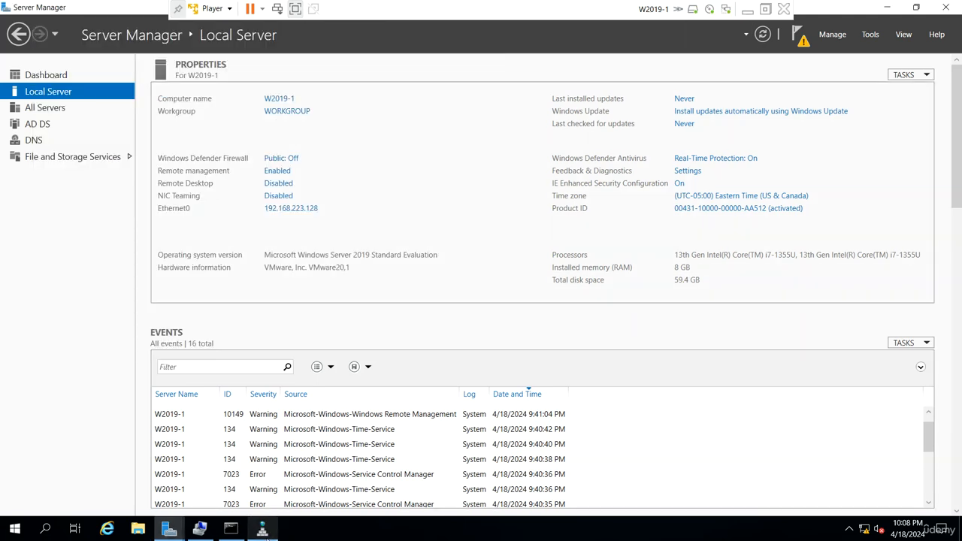
left_click(262, 528)
left_click(429, 34)
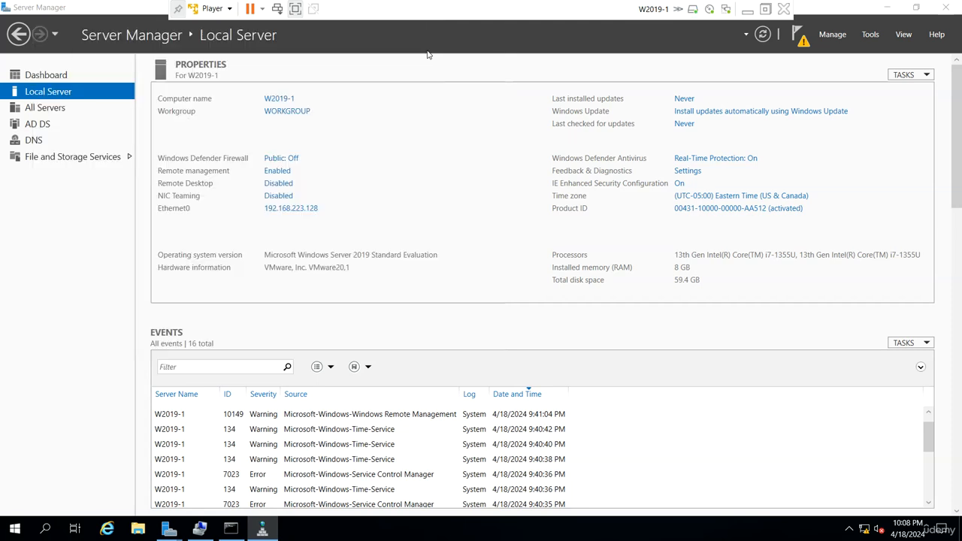
Return to the configuration wizard and continue past the Additional Options page to the Paths page
mouse_move(173, 529)
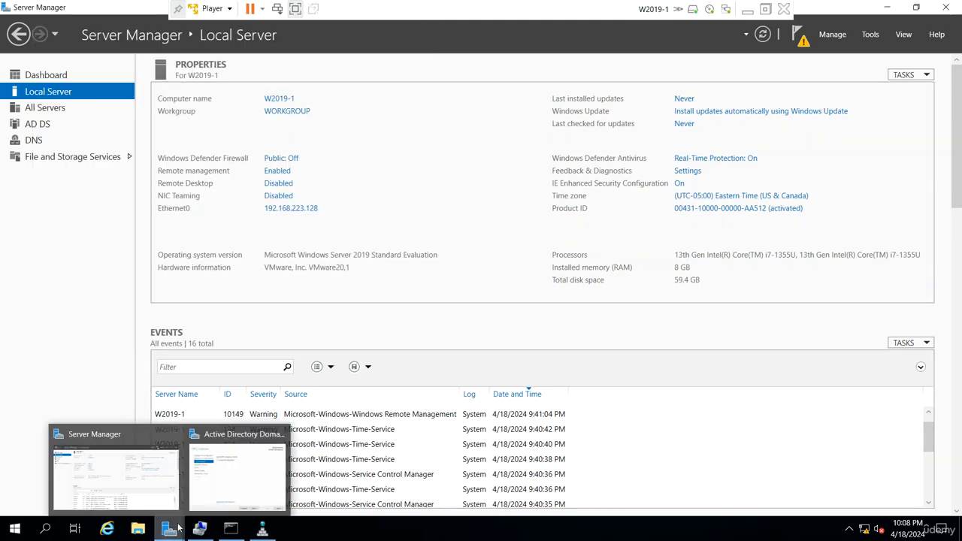
left_click(225, 477)
left_click(404, 418)
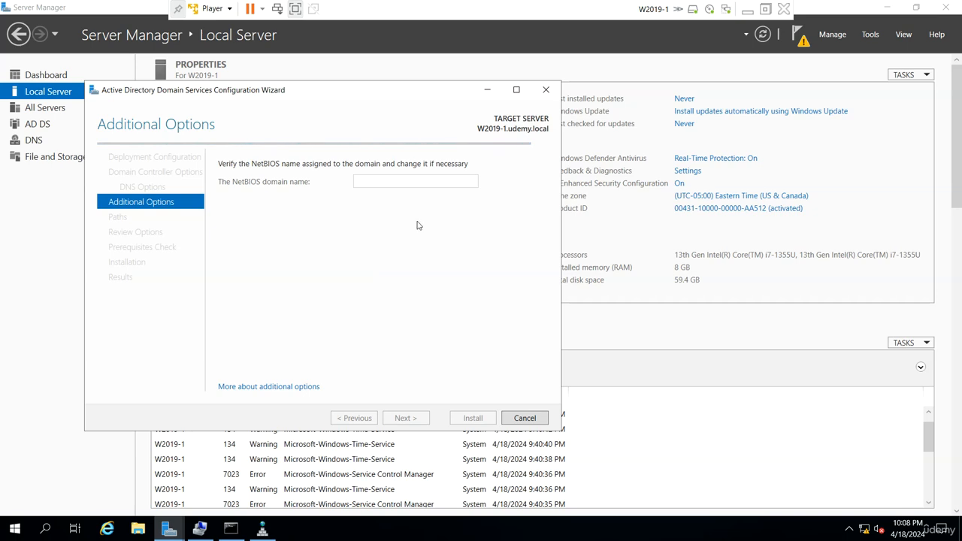
left_click(410, 422)
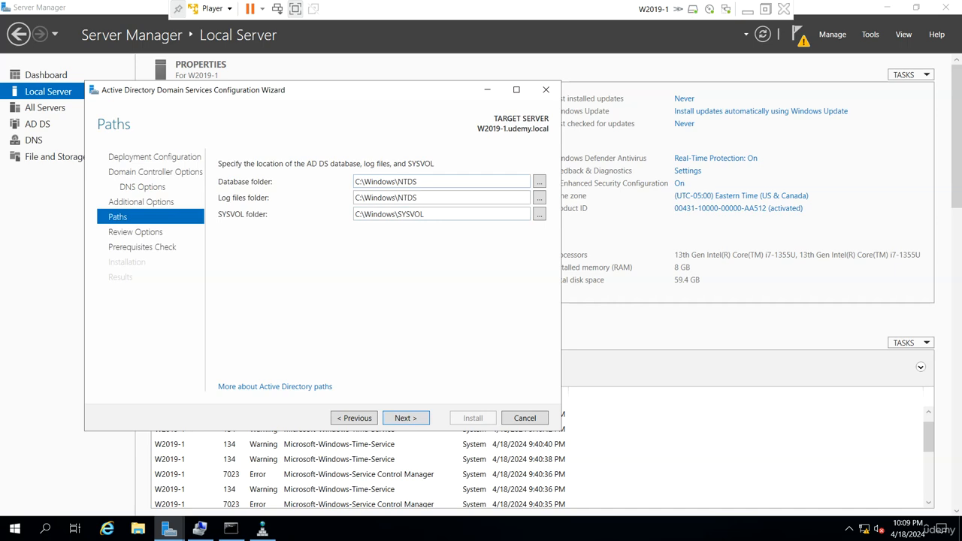
Examine the default database, log and SYSVOL folder paths and browse the C:\Windows folder in File Explorer
left_click_drag(418, 181, 355, 182)
key("End")
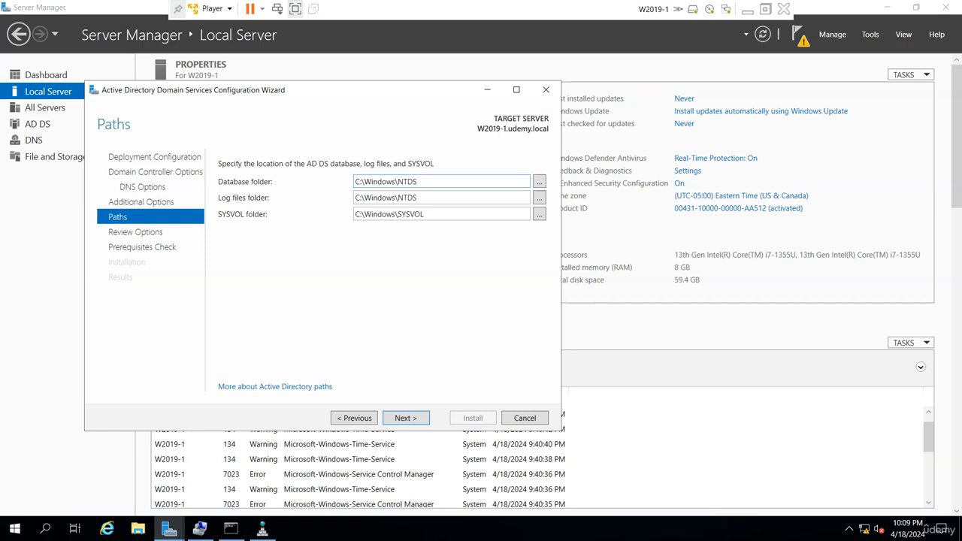
left_click(139, 529)
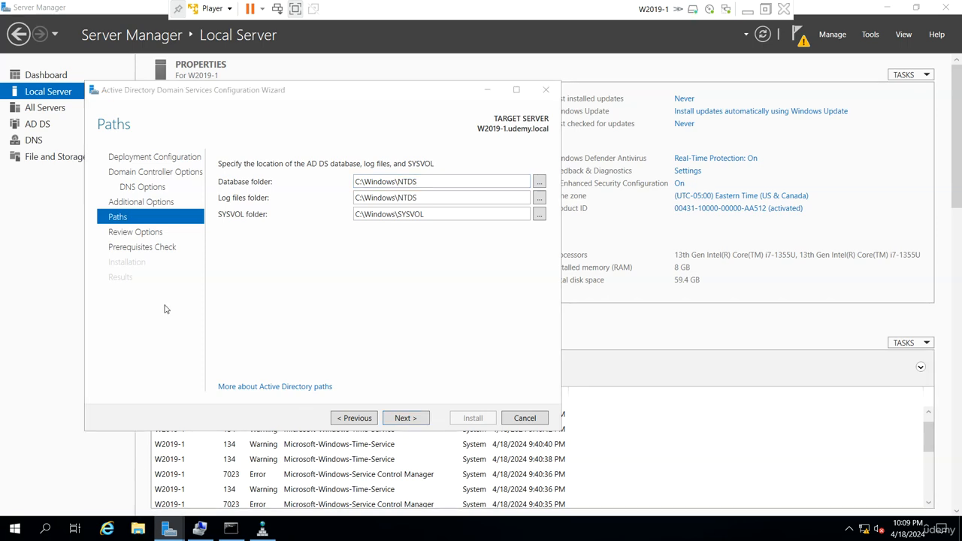
left_click(174, 228)
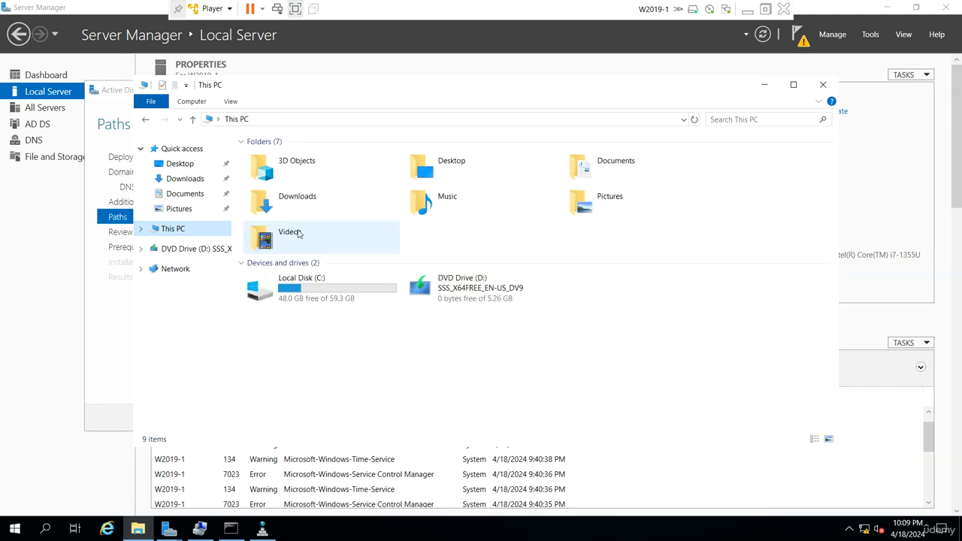
double_click(290, 290)
left_click(286, 217)
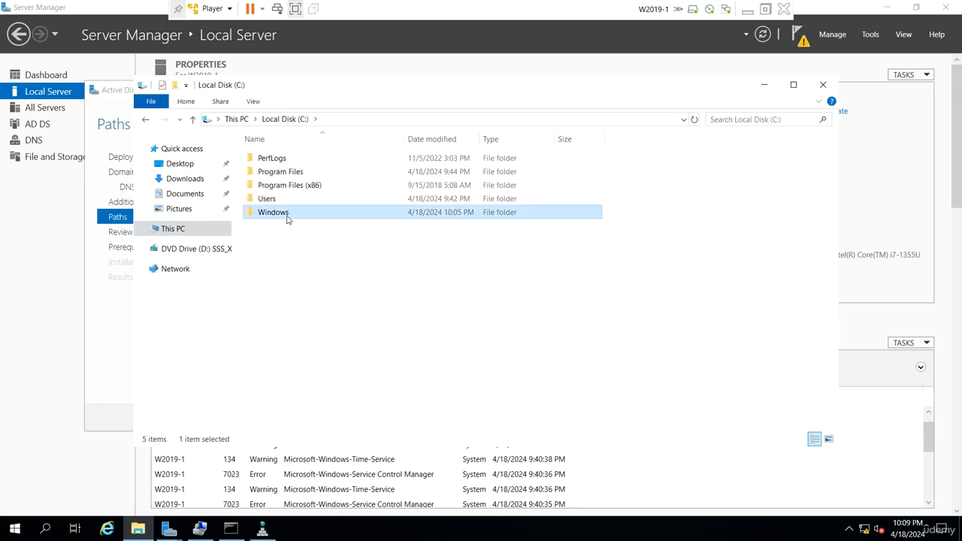
double_click(286, 217)
left_click_drag(402, 84, 642, 106)
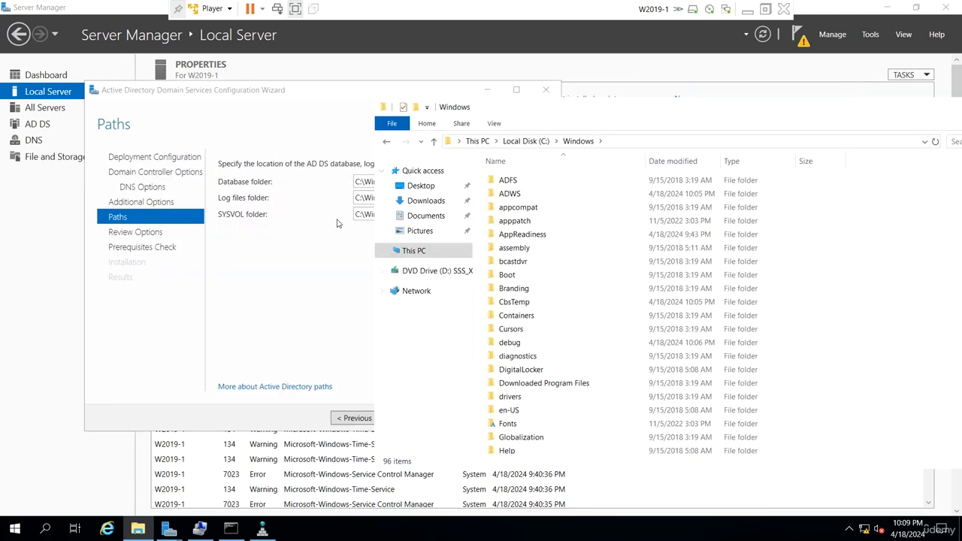
left_click(319, 272)
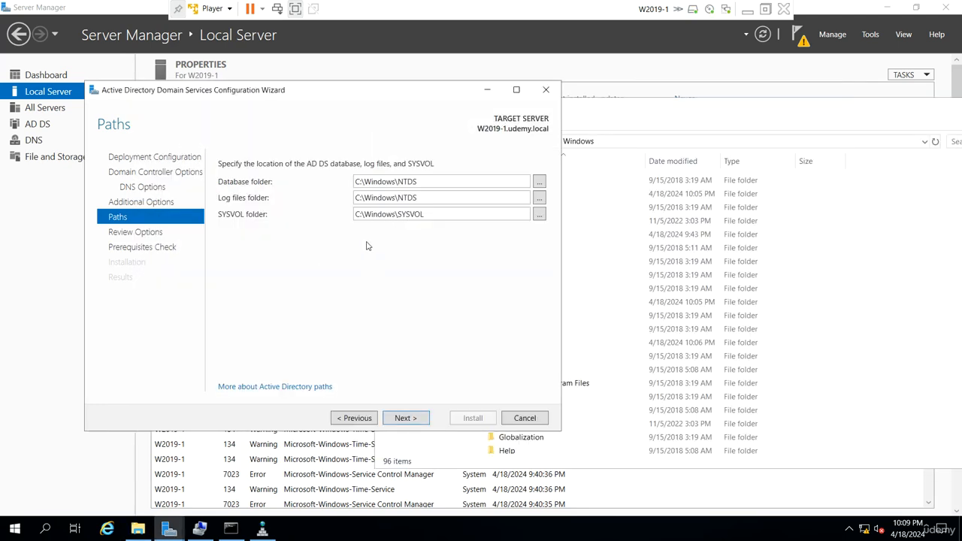
left_click(586, 246)
scroll(603, 326, "down", 7)
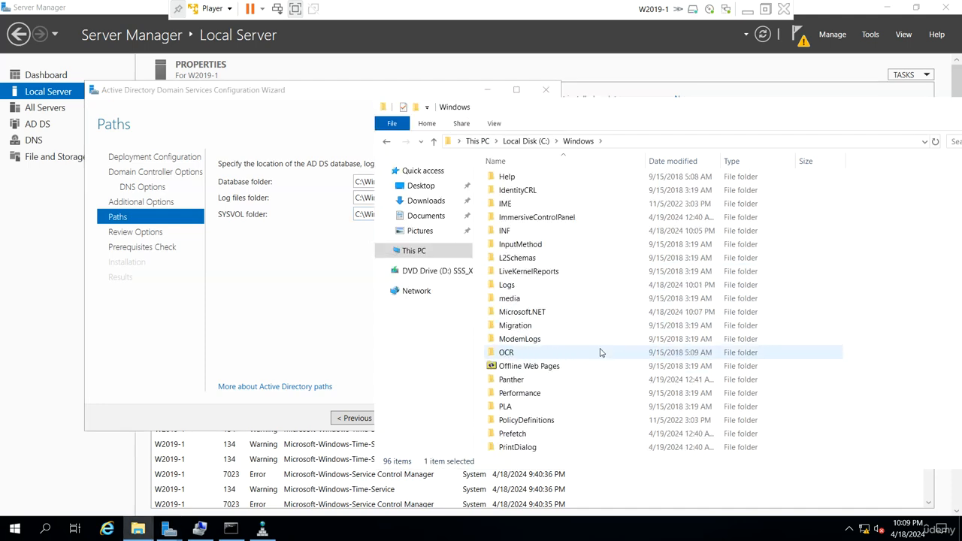
scroll(600, 353, "down", 7)
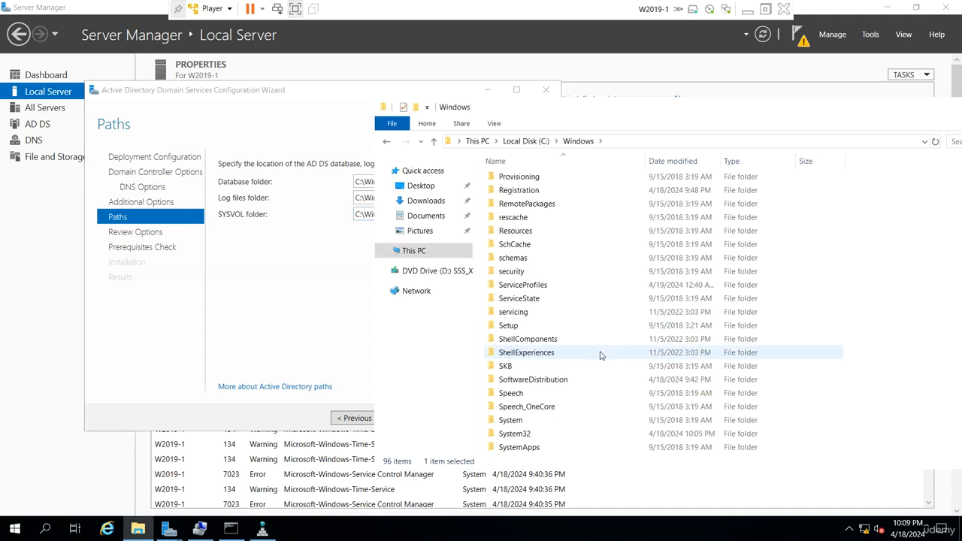
scroll(600, 354, "down", 2)
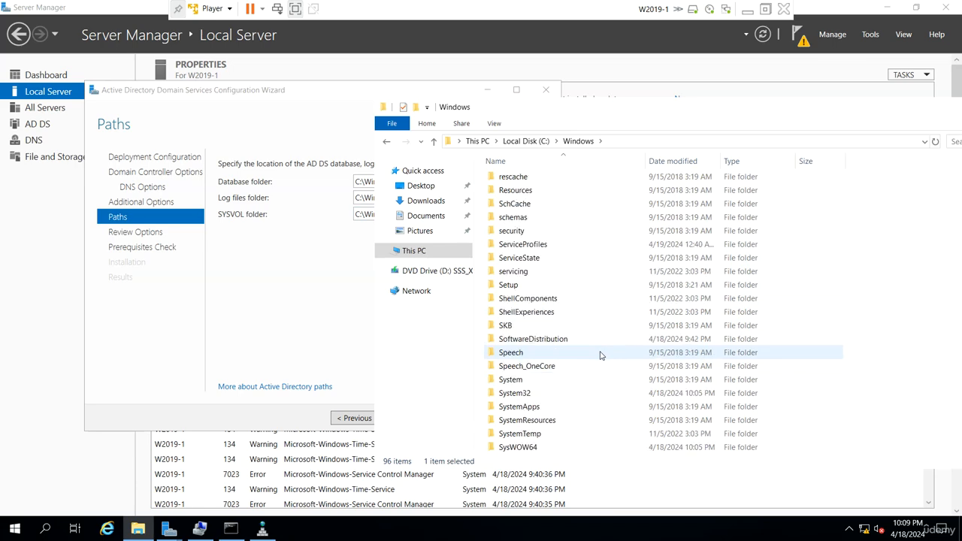
scroll(601, 354, "up", 4)
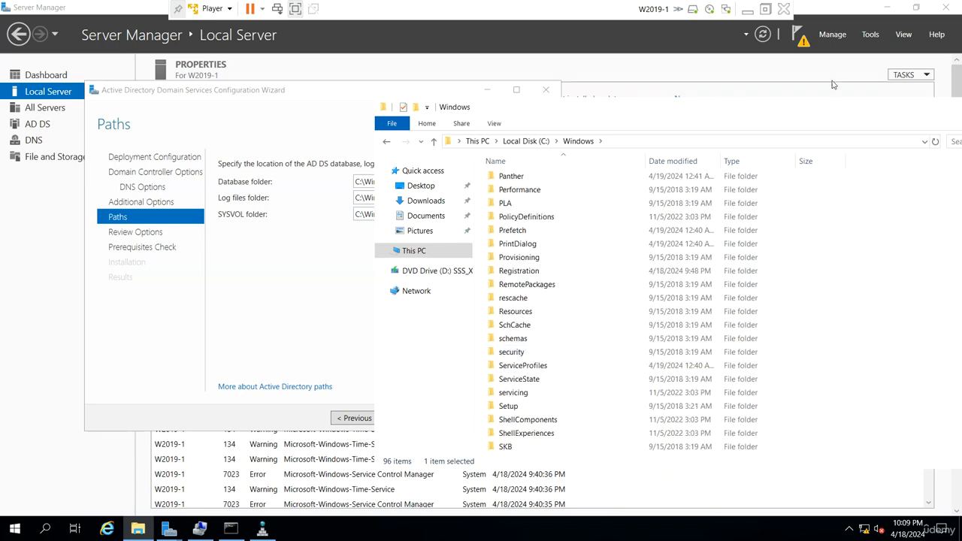
left_click_drag(748, 114, 518, 128)
left_click(832, 122)
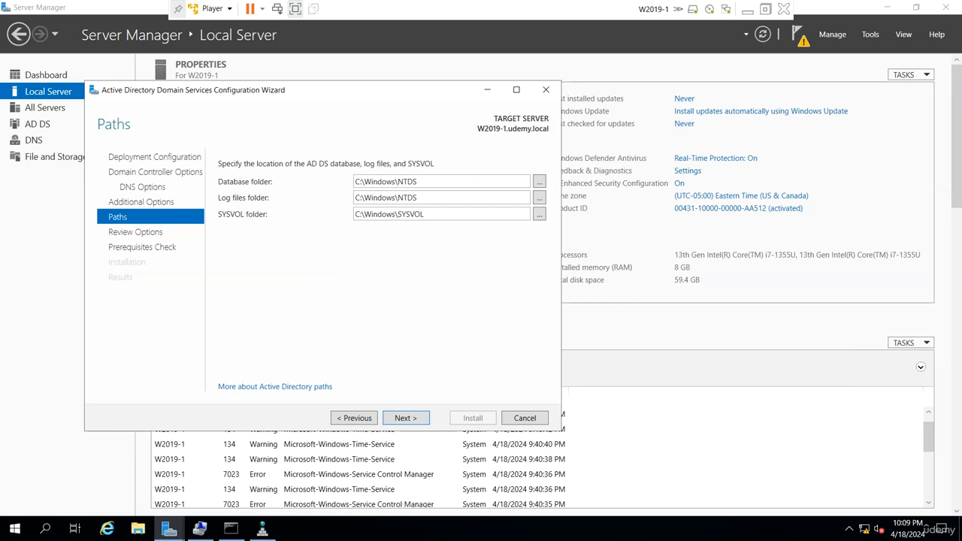
left_click_drag(431, 215, 355, 215)
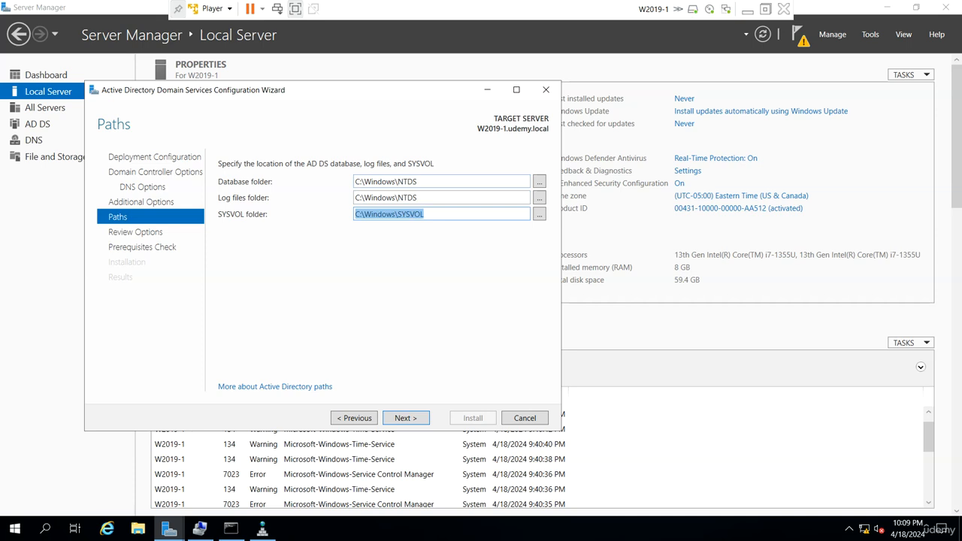
Continue past Review Options and the prerequisites check and start the installation
left_click(400, 421)
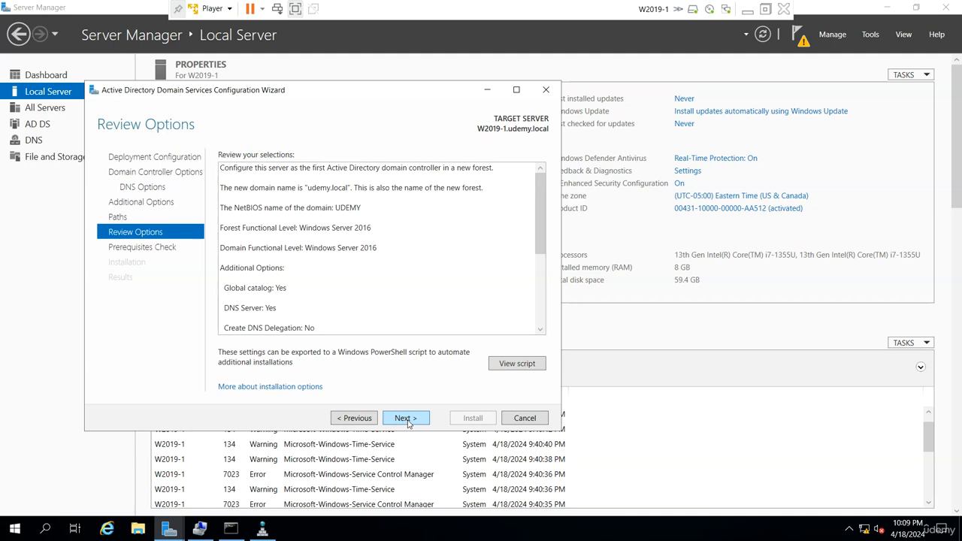
left_click(407, 420)
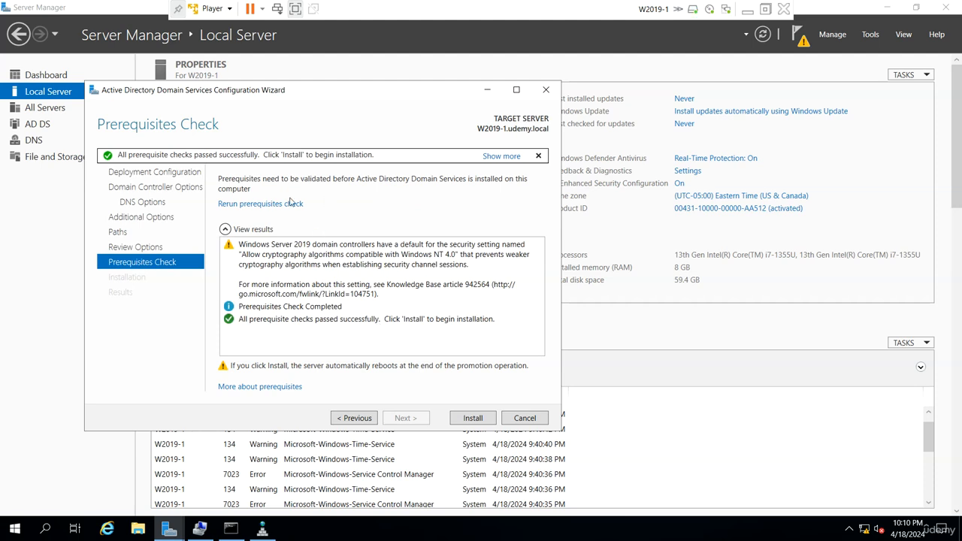
left_click(472, 417)
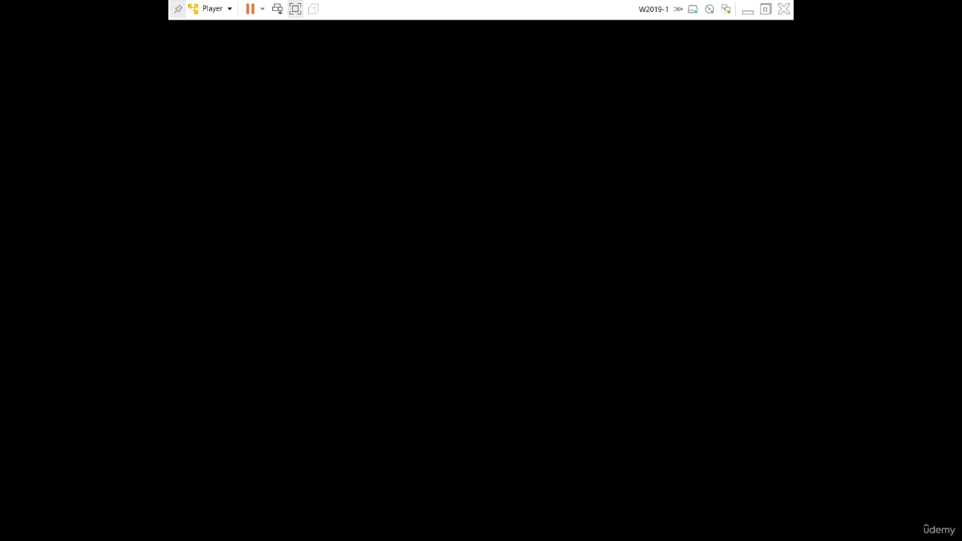
left_click(749, 10)
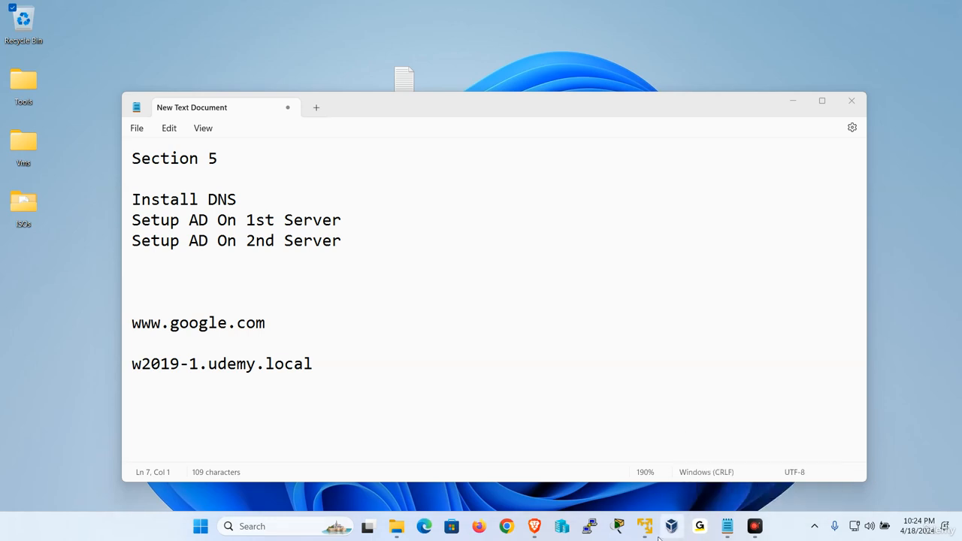
mouse_move(641, 525)
left_click(722, 451)
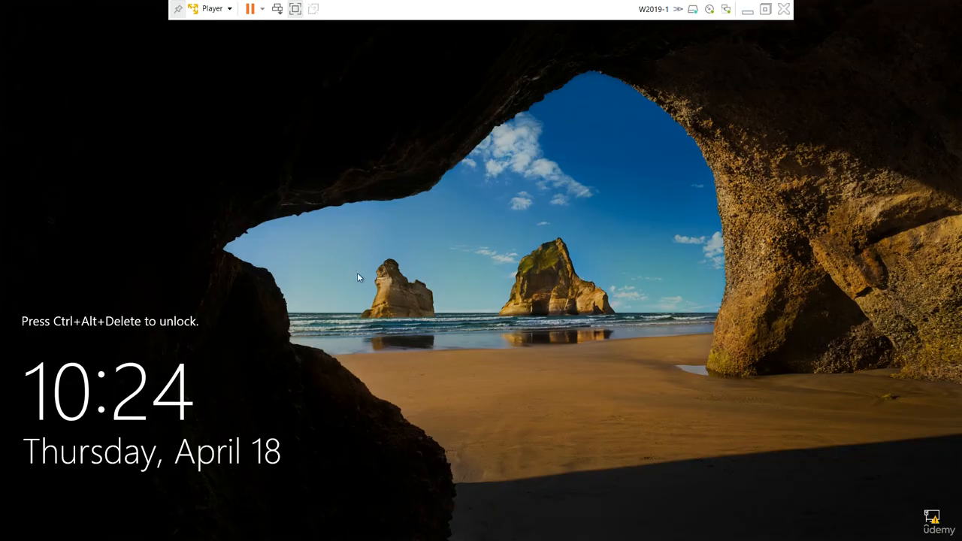
Send Ctrl+Alt+Del to the restarted server and sign in as UDEMY\Administrator with the account password
left_click(212, 8)
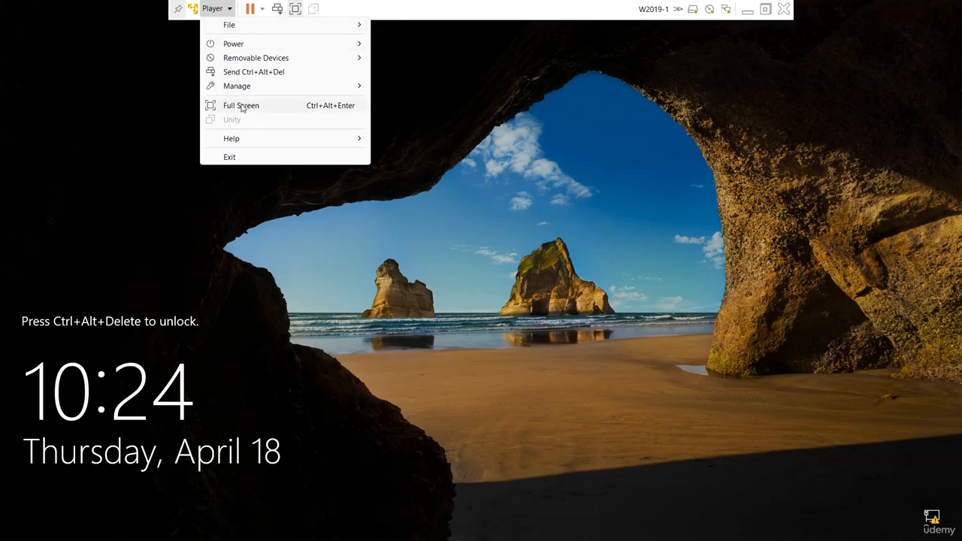
left_click(259, 72)
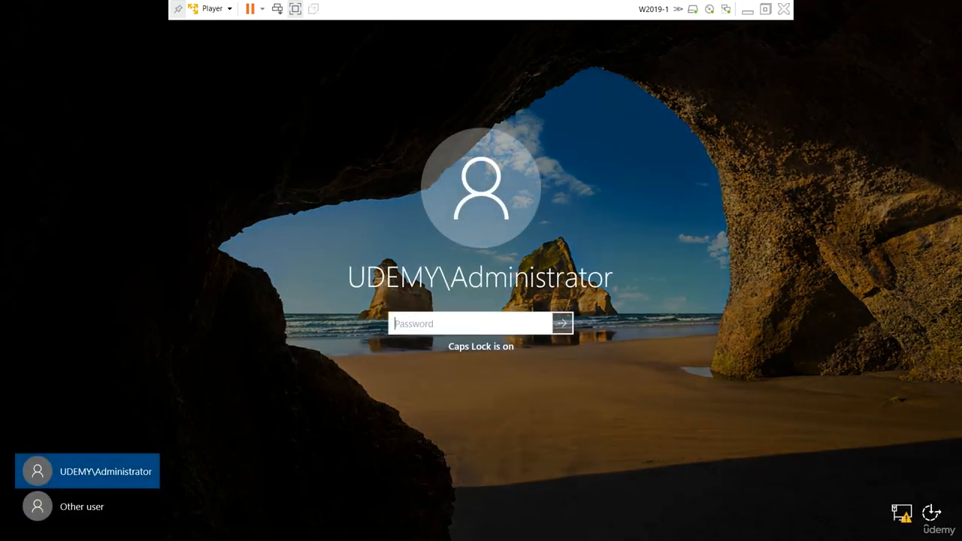
type("P••••")
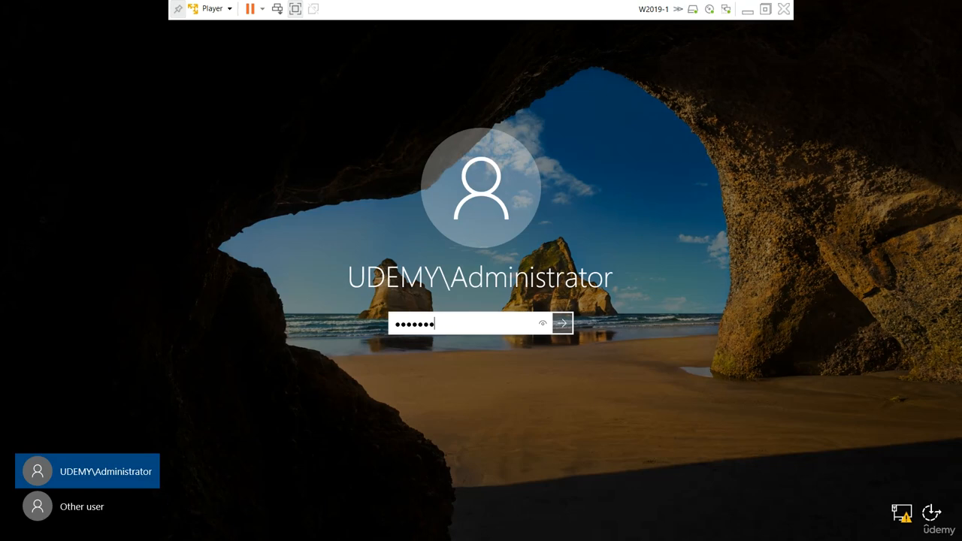
type("••")
key("Return")
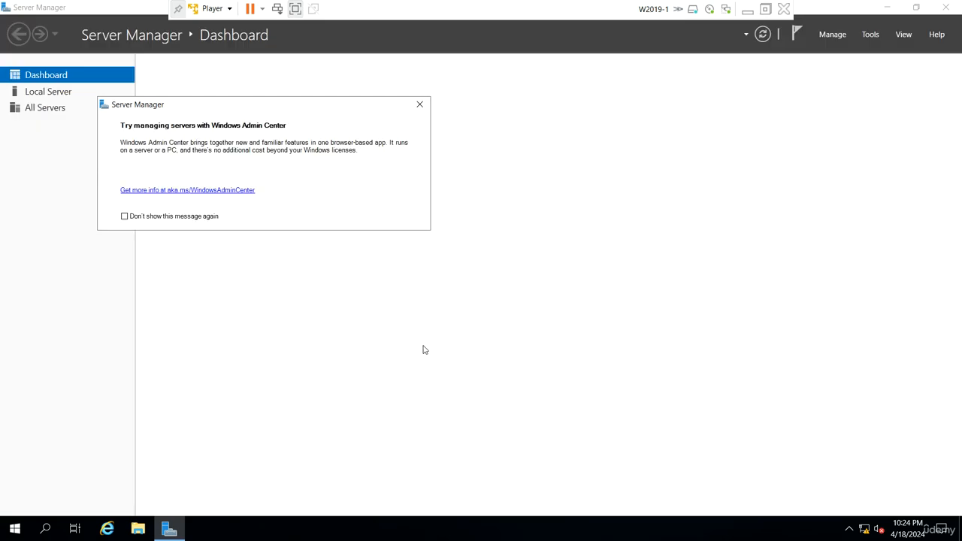
Dismiss the Windows Admin Center message and open the Shares list in Computer Management
left_click(419, 103)
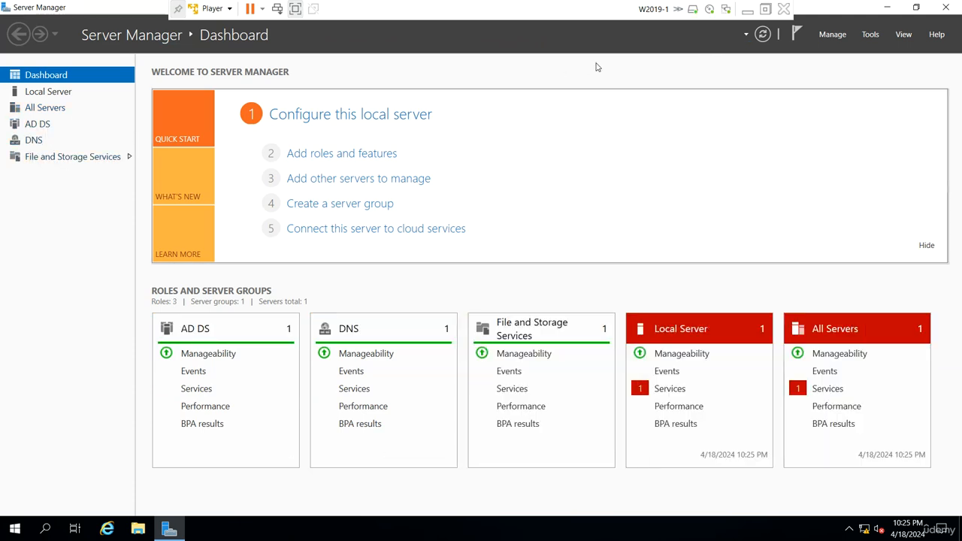
left_click(870, 35)
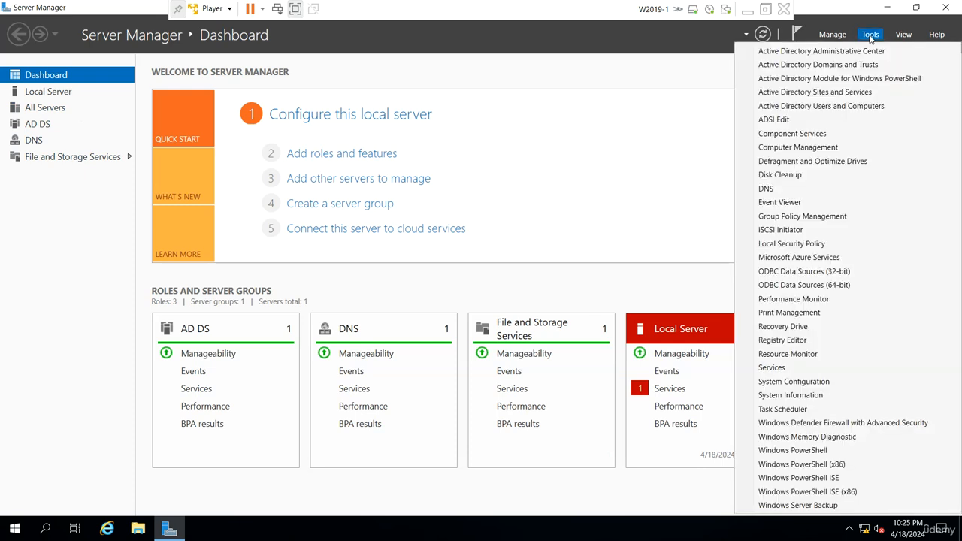
left_click(828, 150)
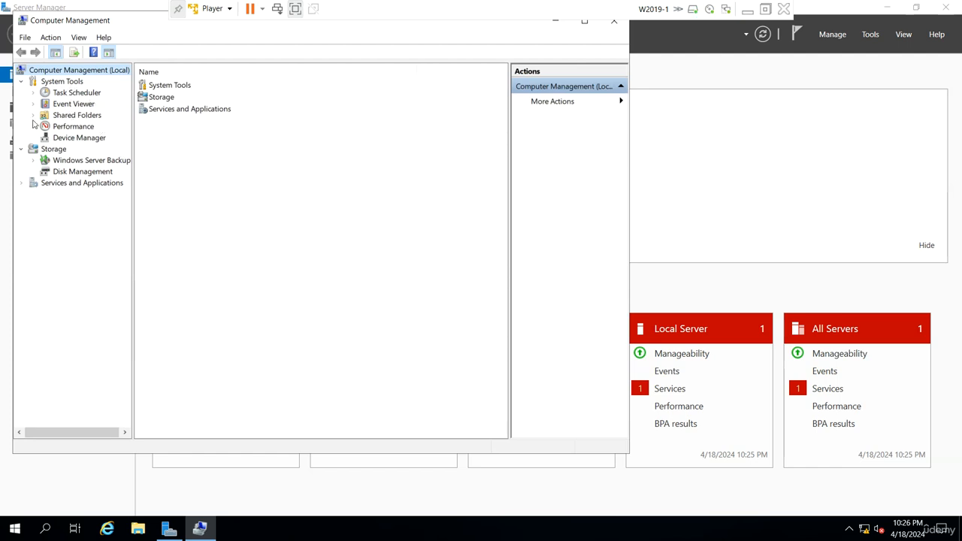
left_click(32, 114)
left_click(69, 127)
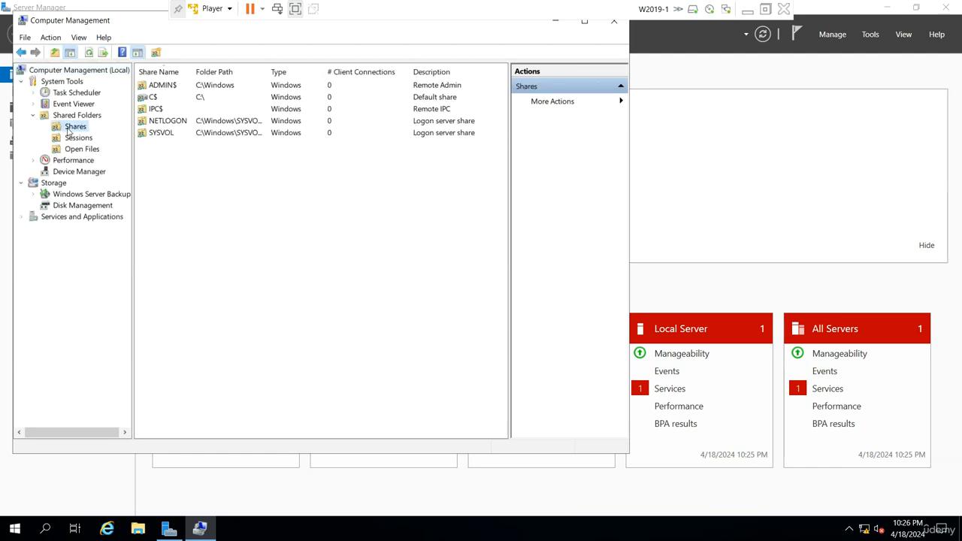
Widen the Folder Path column and inspect the SYSVOL and NETLOGON shares
left_click(174, 134)
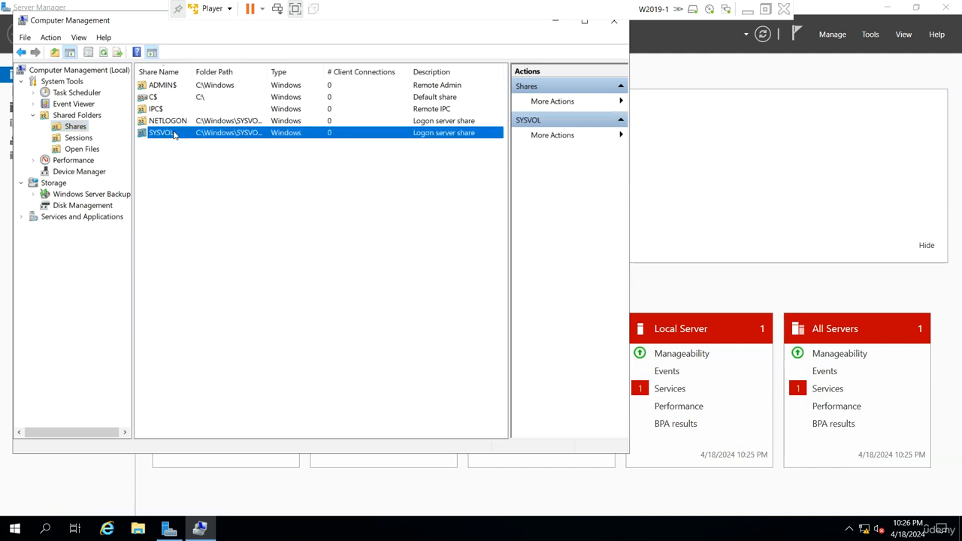
left_click_drag(269, 71, 298, 71)
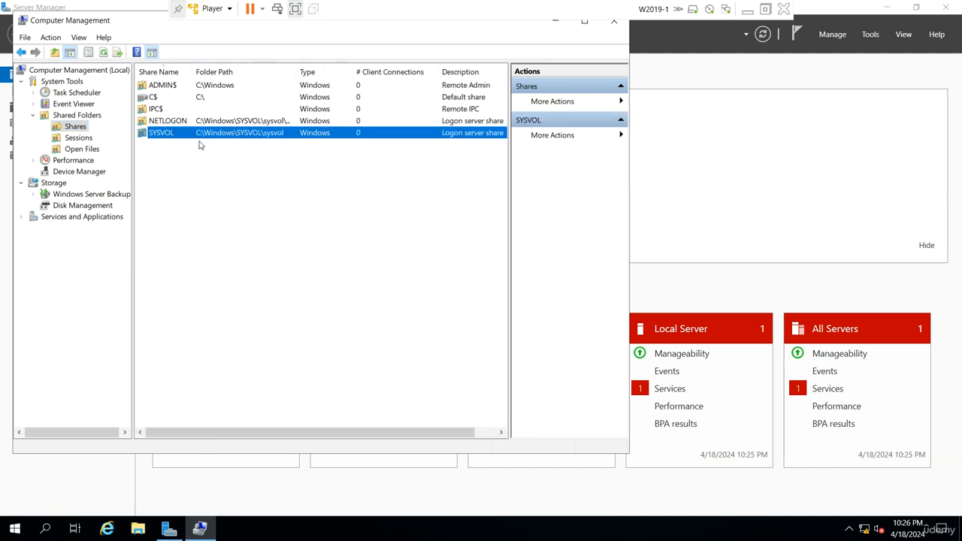
left_click(193, 124)
left_click(184, 132)
left_click(185, 124)
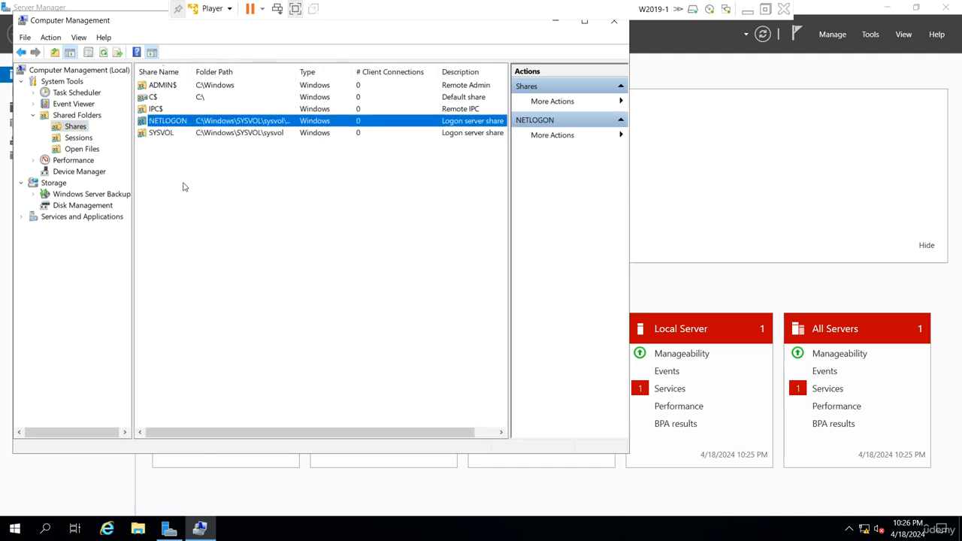
Open a command prompt and run net share to list the server's shares
right_click(14, 528)
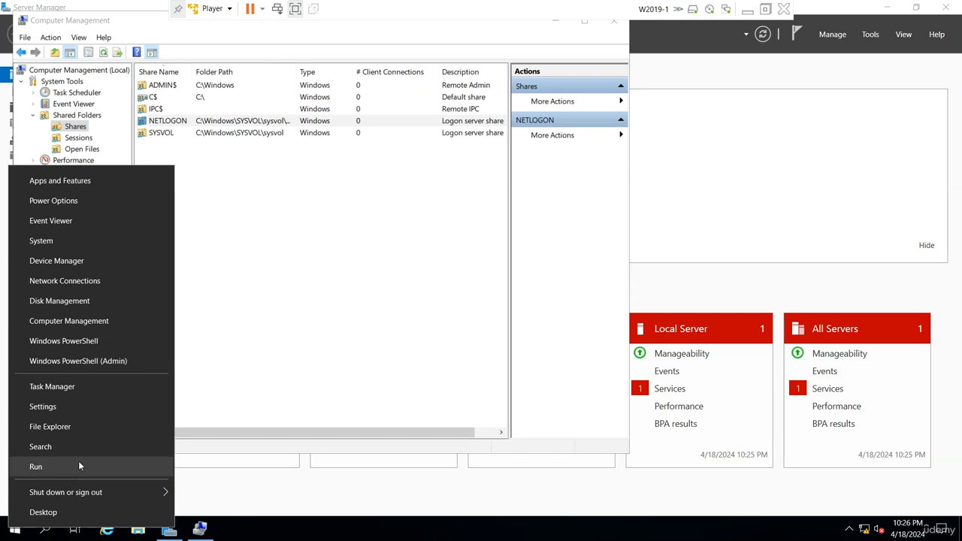
left_click(79, 463)
key("Return")
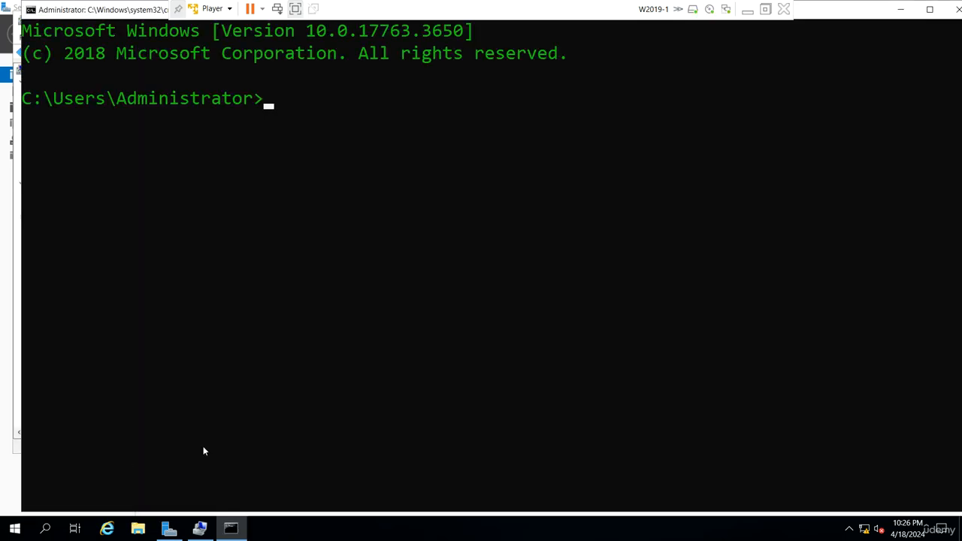
type("net share")
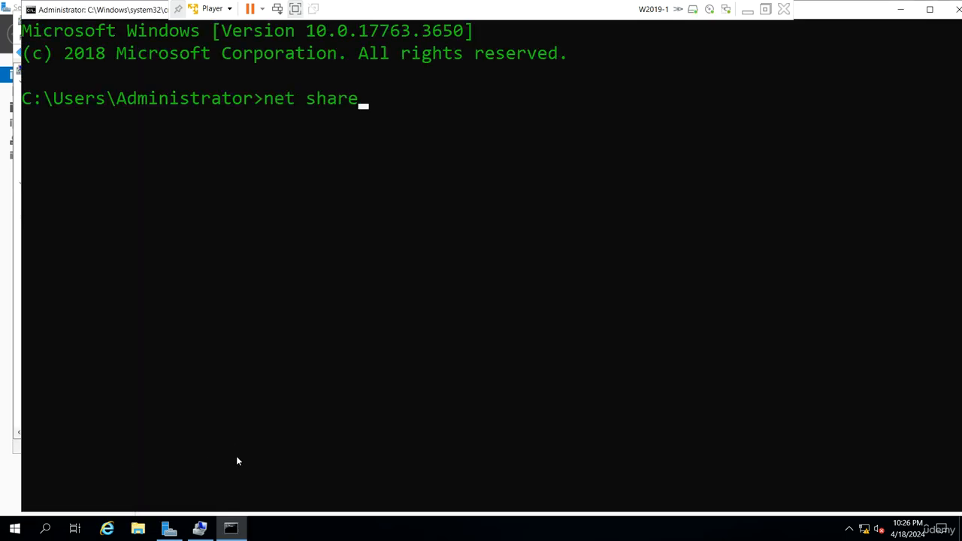
key("Return")
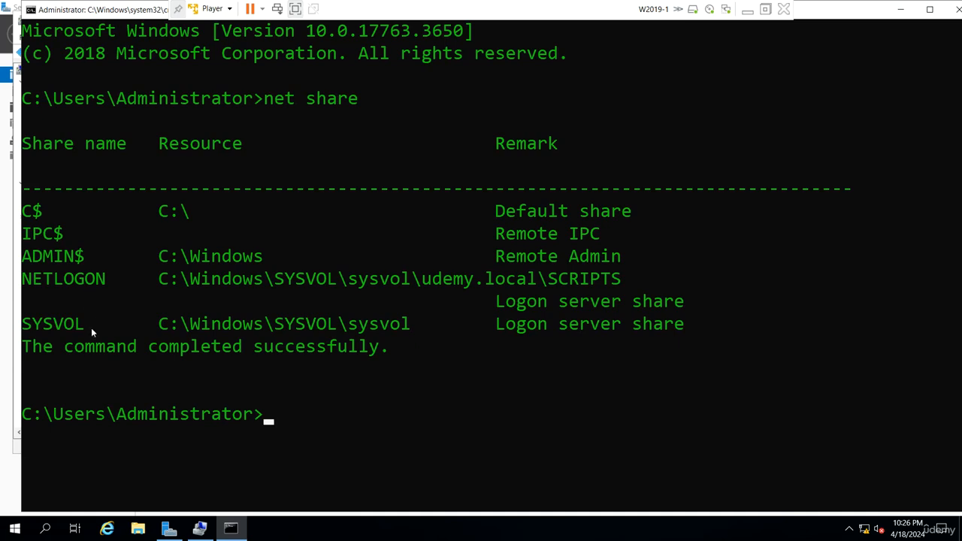
left_click_drag(91, 328, 21, 325)
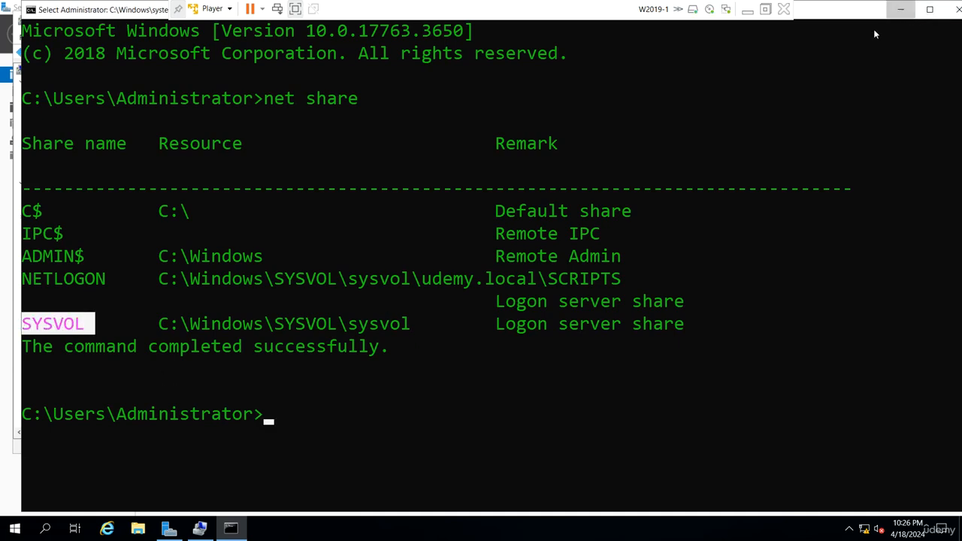
Browse the C:\Windows folder in File Explorer to locate the NTDS and SYSVOL folders, then close Explorer
left_click(900, 9)
left_click(138, 530)
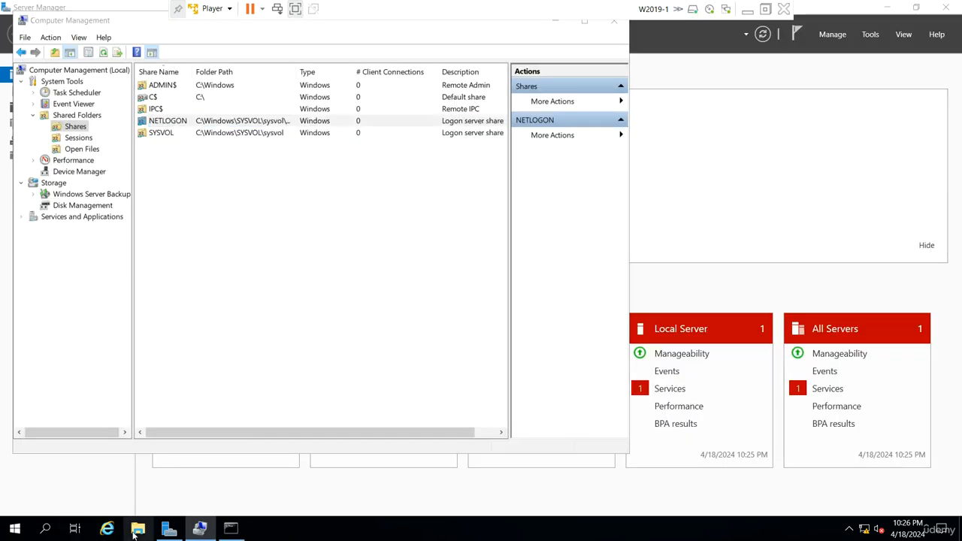
left_click(156, 262)
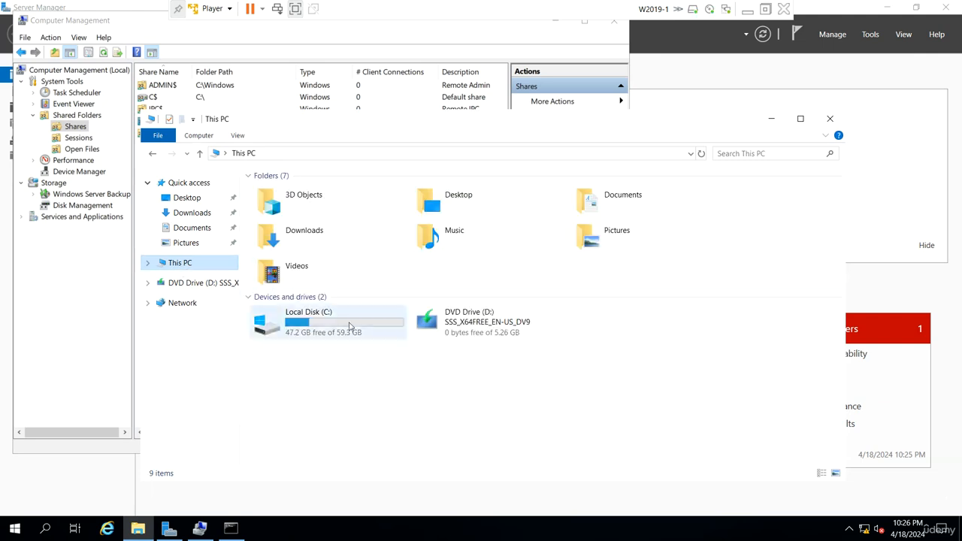
double_click(349, 326)
left_click(293, 256)
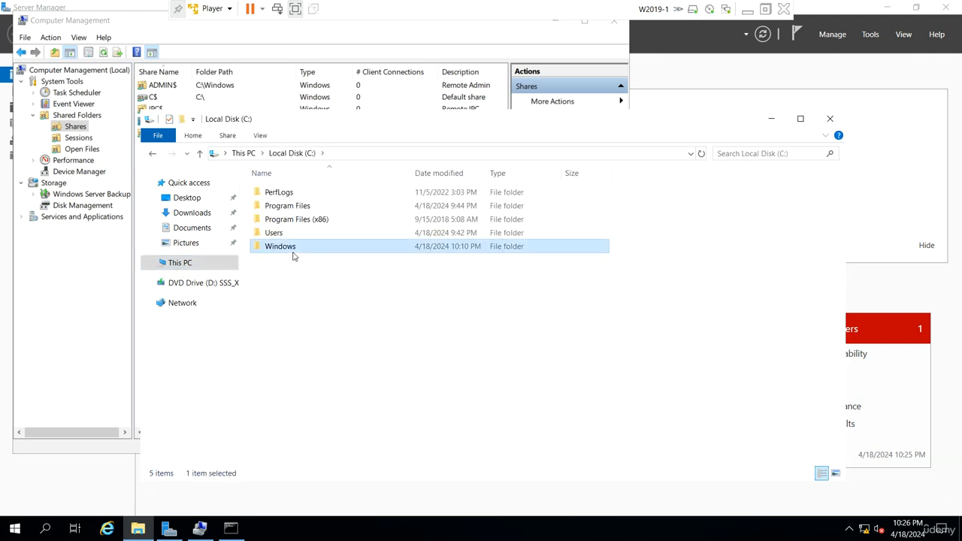
double_click(293, 256)
scroll(373, 365, "down", 9)
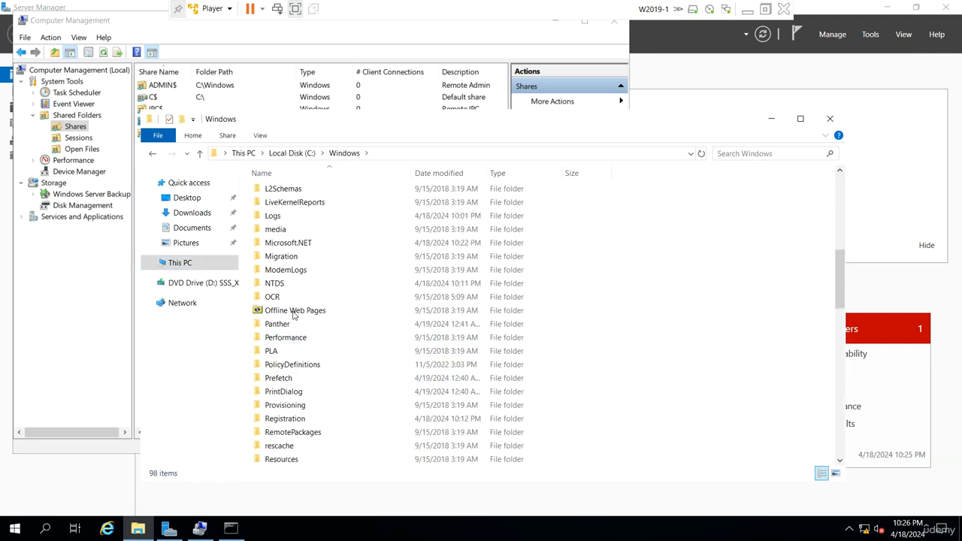
left_click(291, 284)
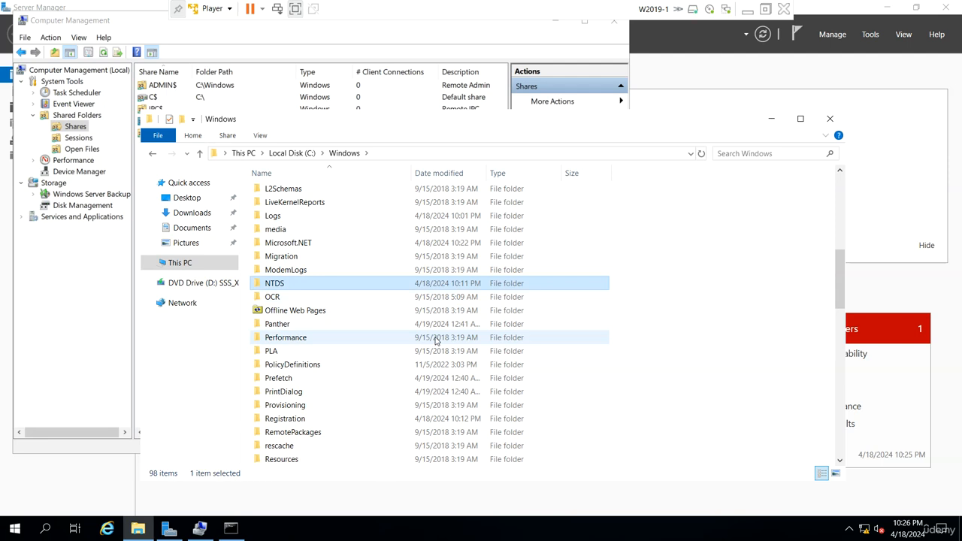
scroll(420, 353, "down", 7)
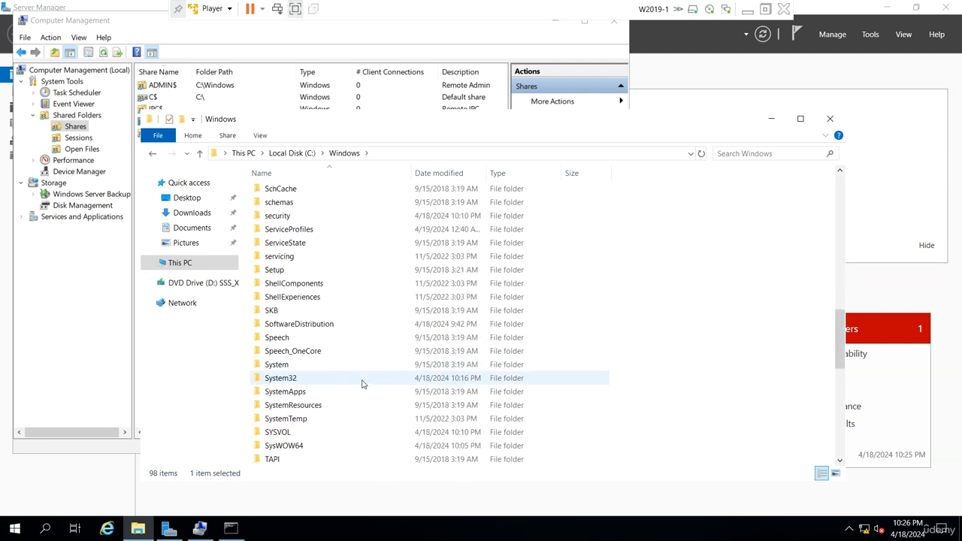
left_click(310, 432)
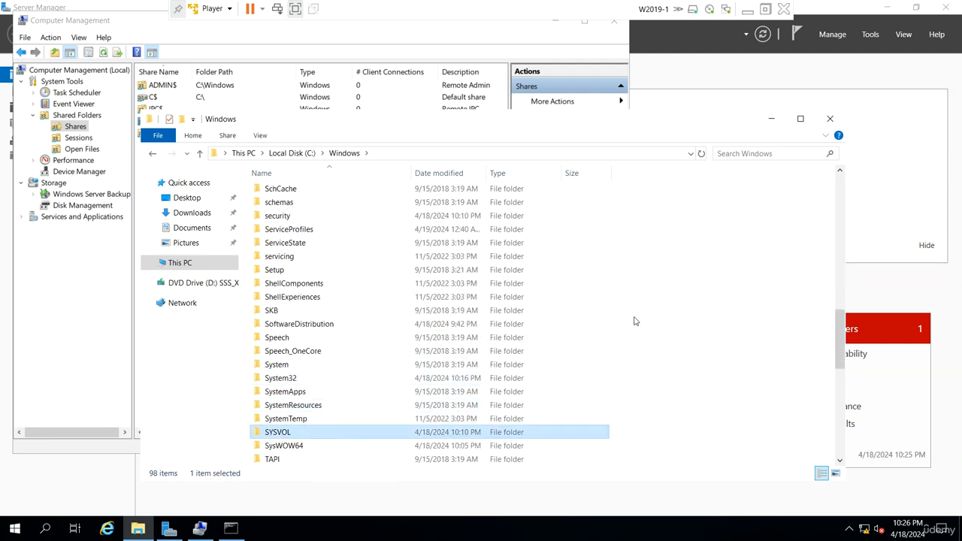
left_click(770, 118)
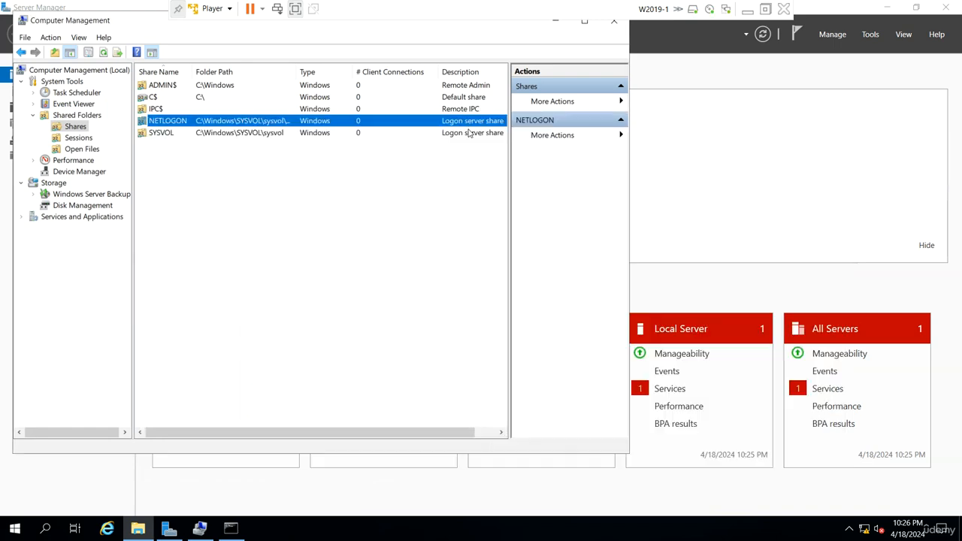
Minimize Computer Management and open the Local Server page in Server Manager
left_click_drag(136, 29, 239, 140)
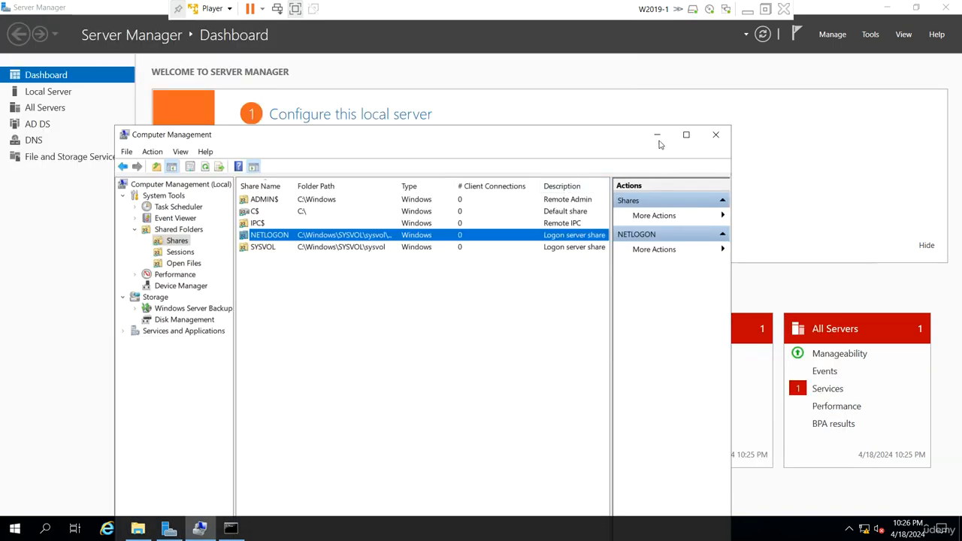
left_click(655, 138)
left_click(50, 90)
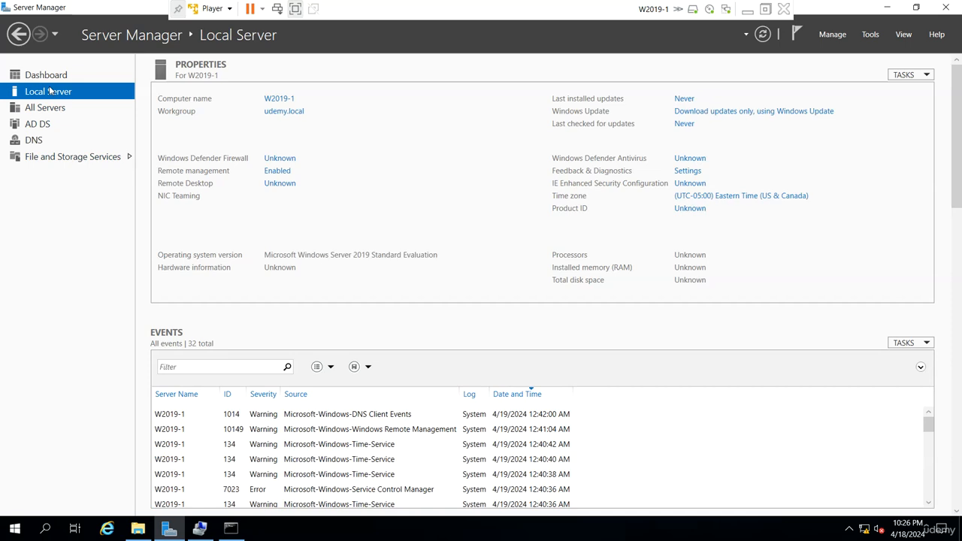
Open the computer's System Properties and its rename dialog to examine domain controller renaming, then cancel both
left_click(290, 100)
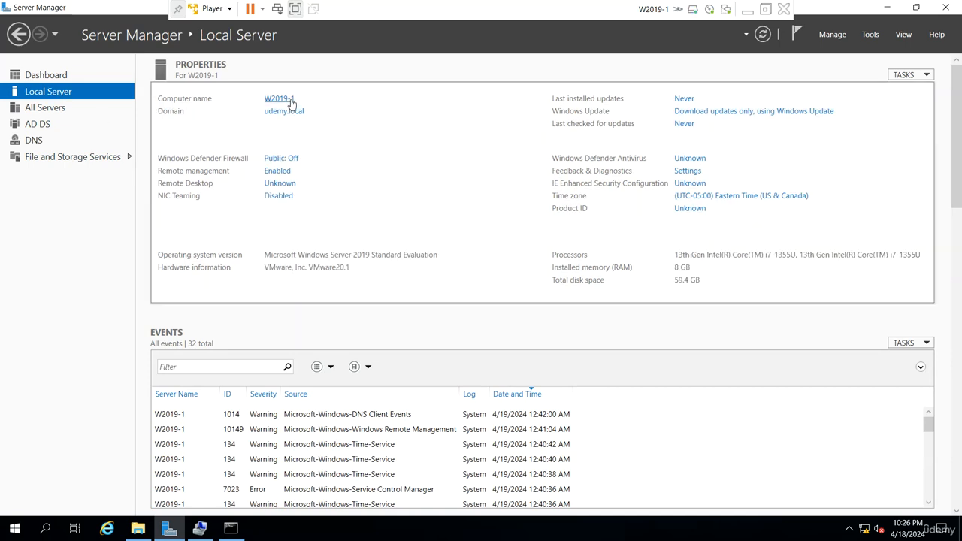
left_click(342, 91)
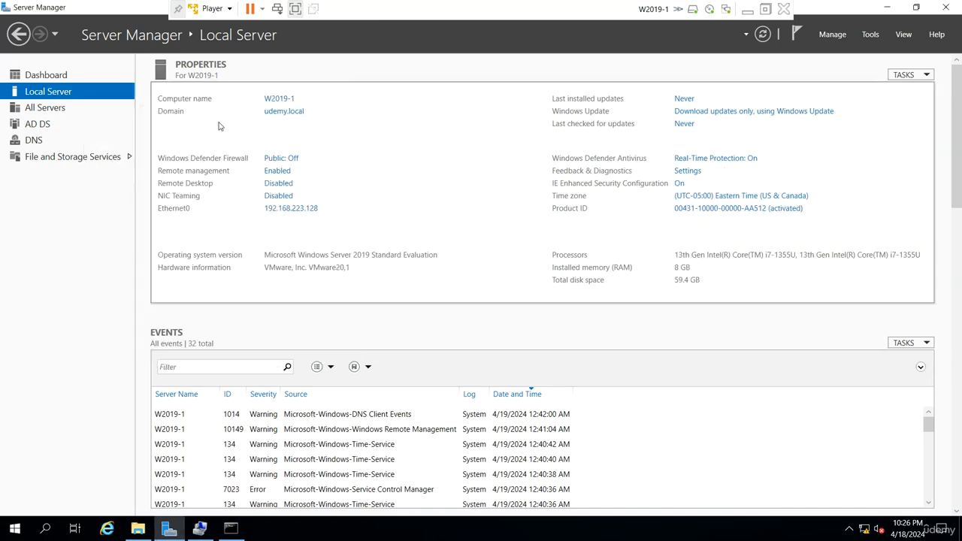
left_click(290, 101)
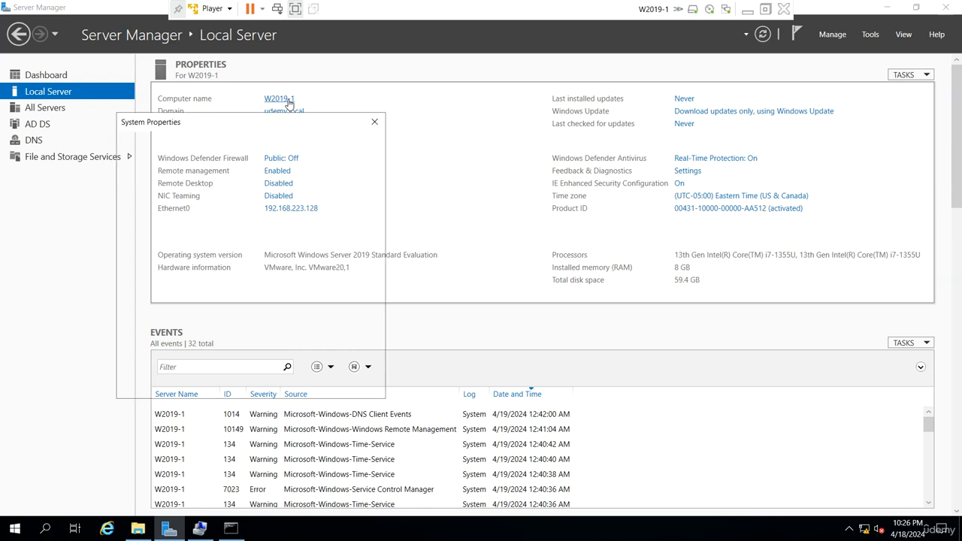
left_click(342, 263)
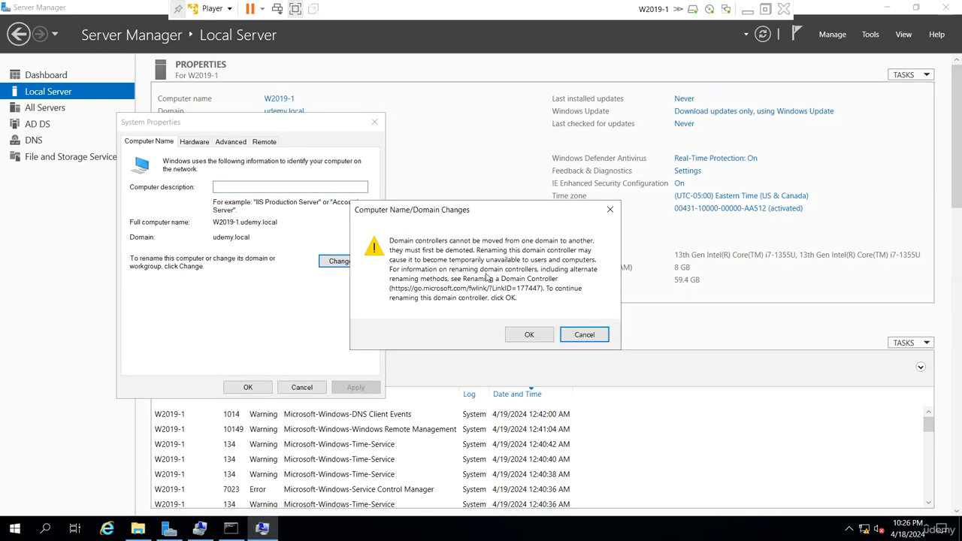
left_click(572, 334)
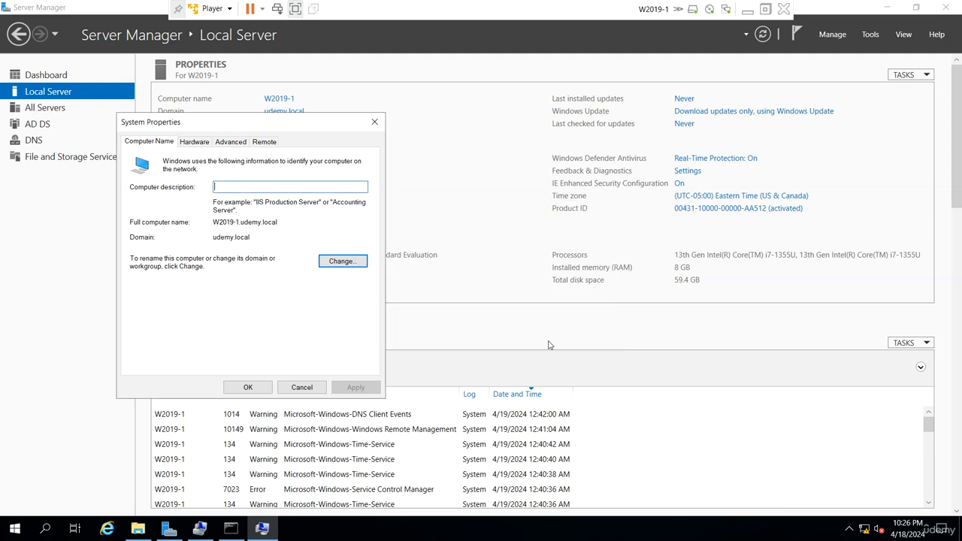
left_click(320, 385)
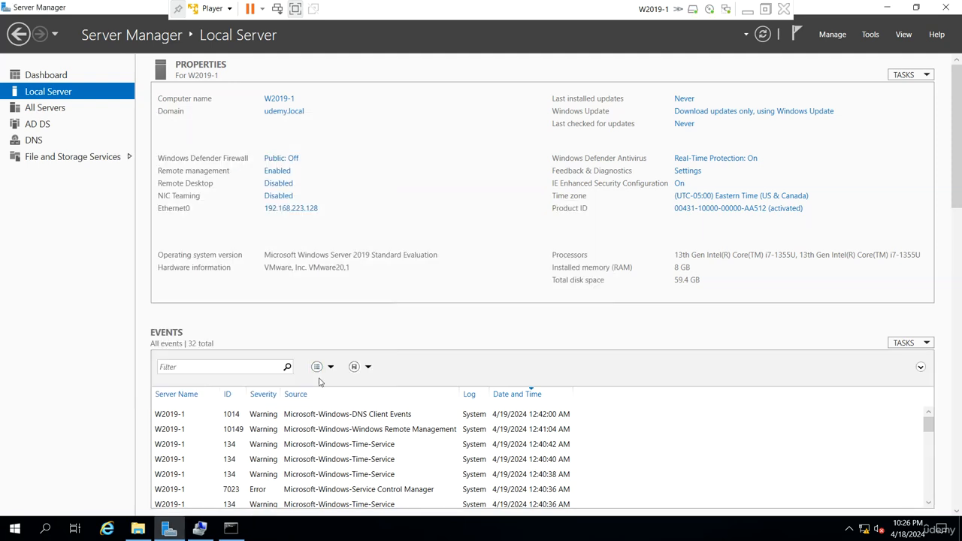
Open Active Directory Users and Computers and view the Domain Controllers container, widening its columns
left_click(870, 36)
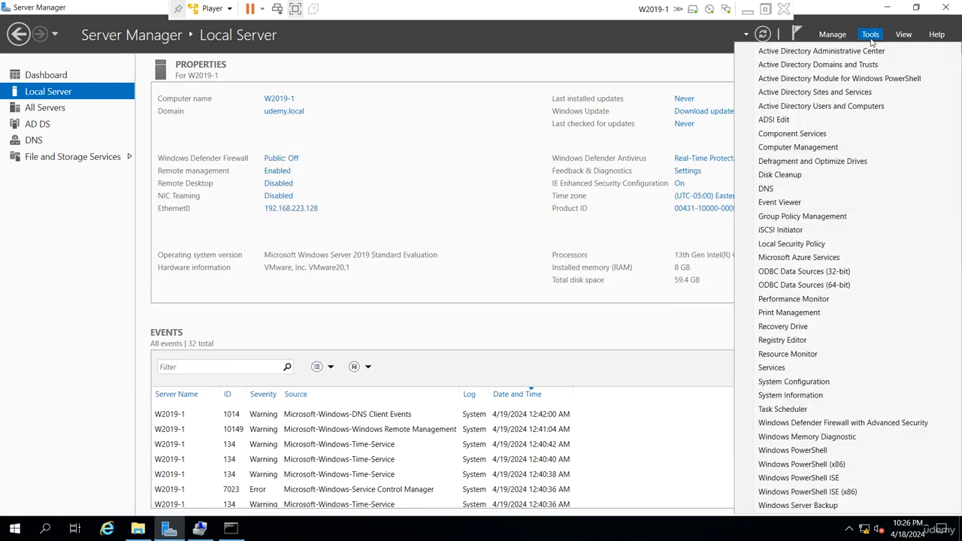
left_click(852, 106)
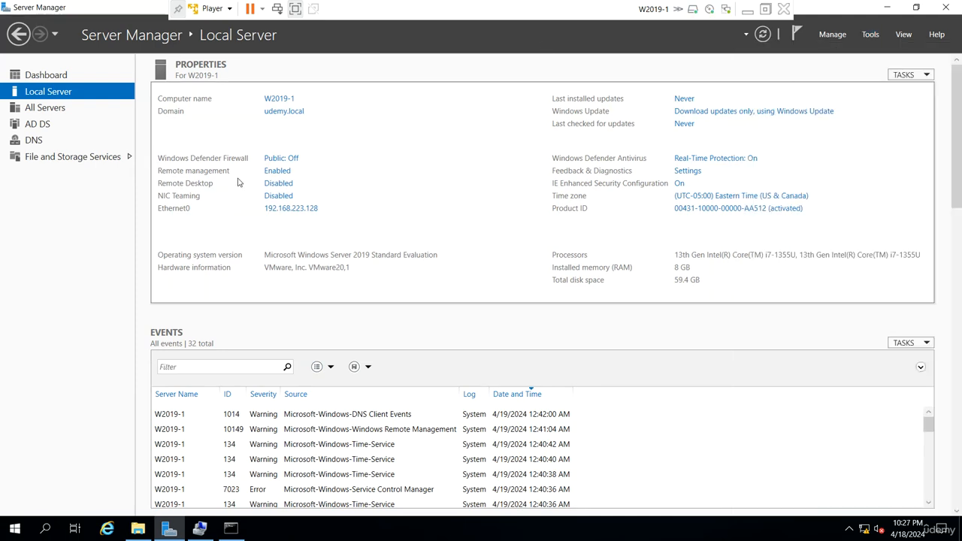
left_click_drag(183, 153, 241, 154)
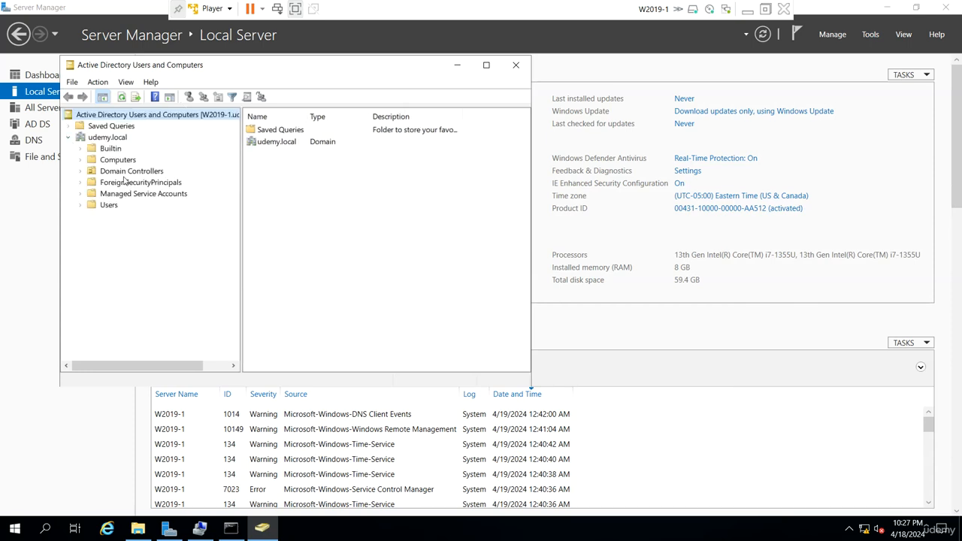
left_click(102, 172)
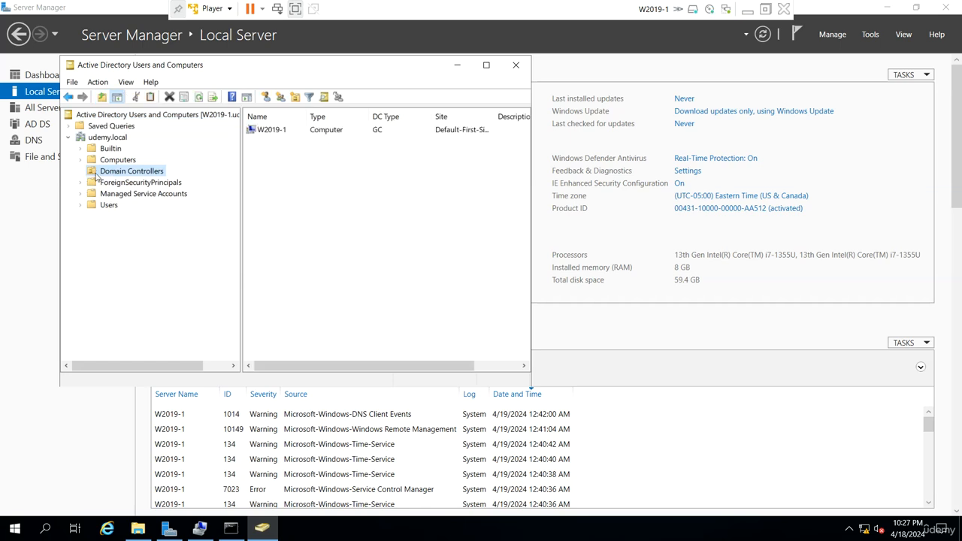
left_click(486, 64)
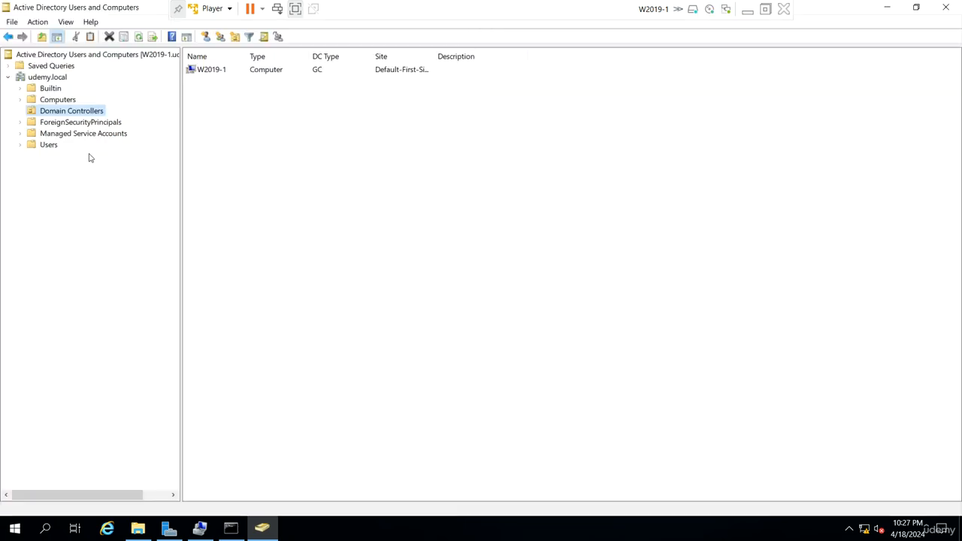
left_click_drag(180, 92, 266, 125)
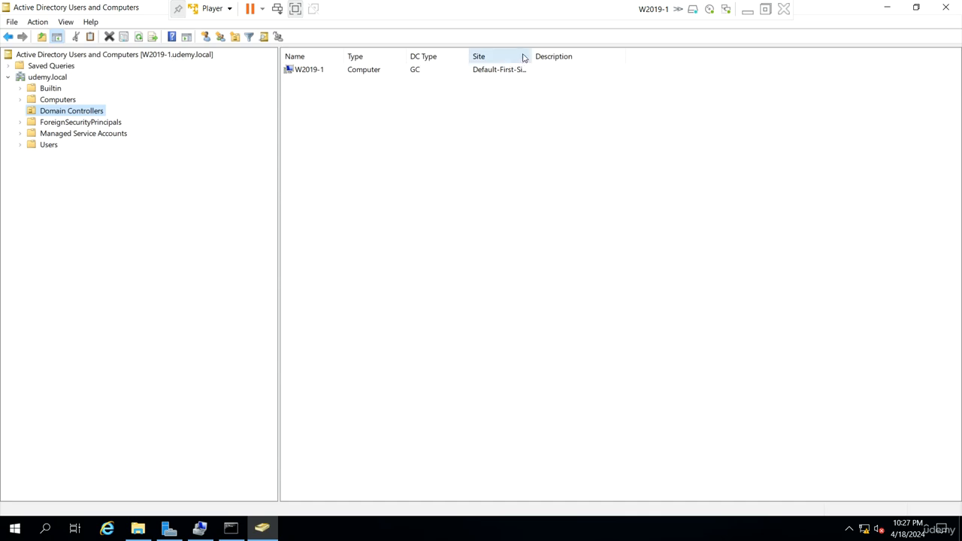
left_click_drag(530, 57, 564, 57)
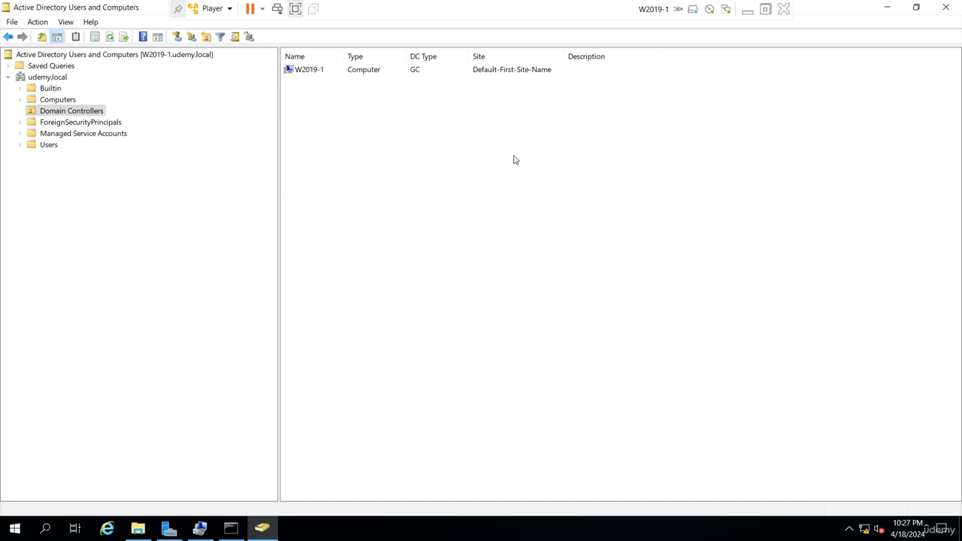
Open the Users container of udemy.local and inspect its users and groups, widening the Type column
left_click(49, 146)
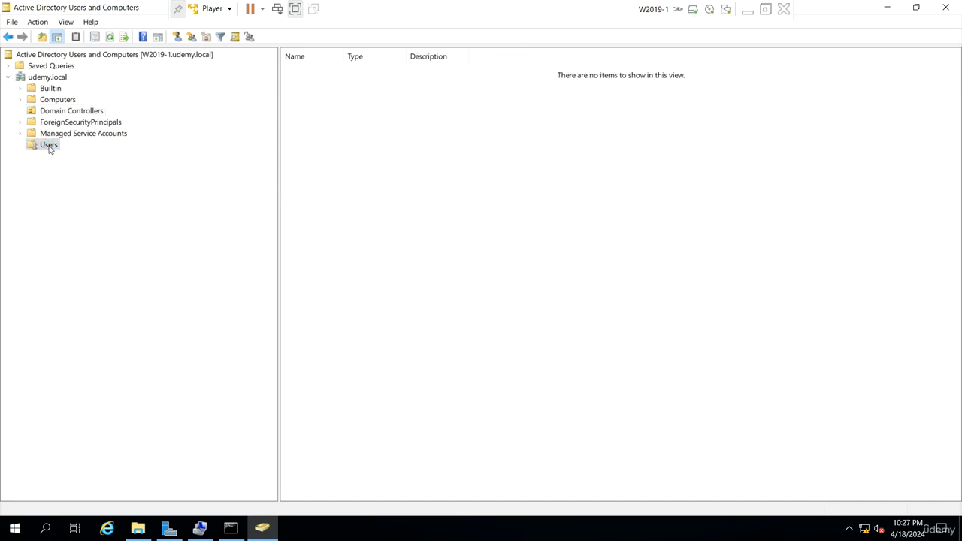
left_click(320, 345)
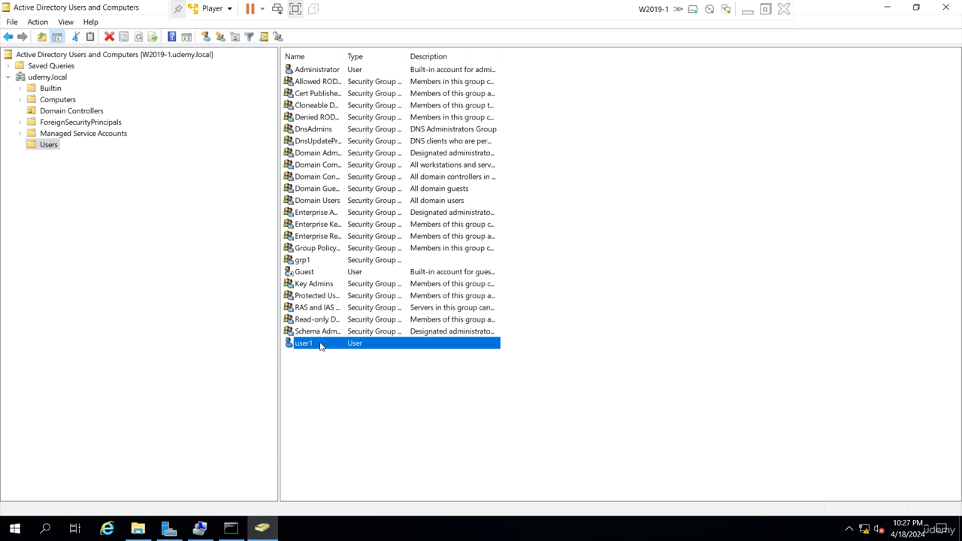
left_click(322, 270)
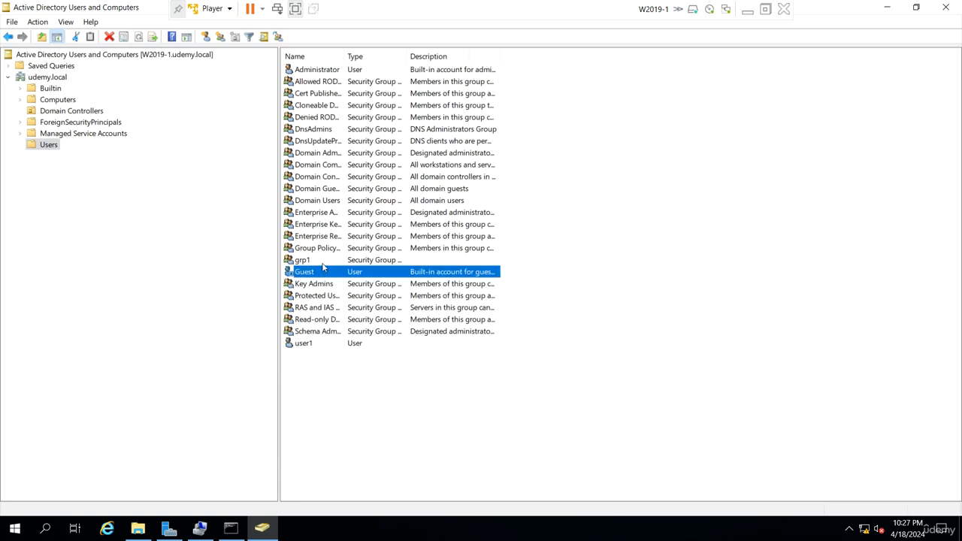
left_click(325, 261)
left_click_drag(408, 57, 470, 56)
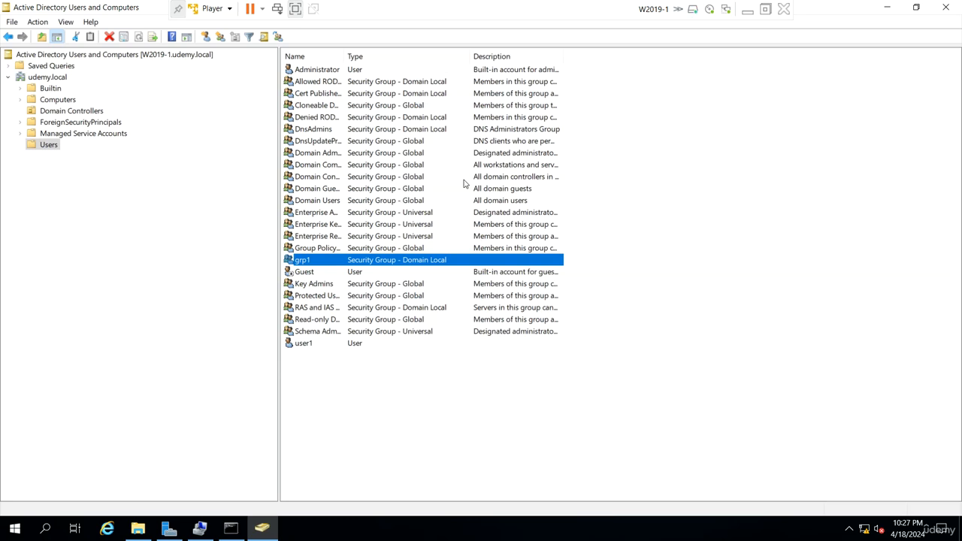
Open DNS Manager and examine the SRV records in the udemy.local zone's _tcp folder, widening the Data column
left_click(171, 528)
left_click(869, 35)
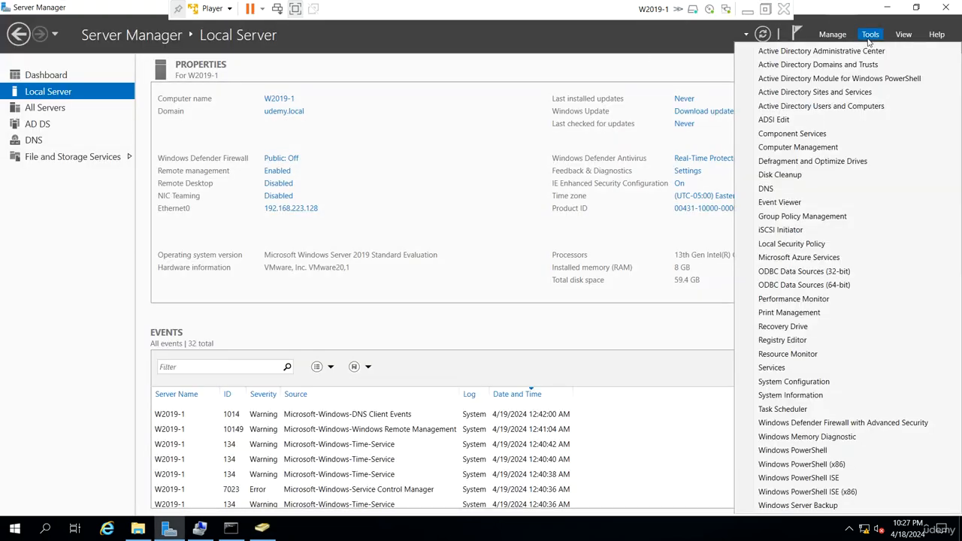
left_click(805, 187)
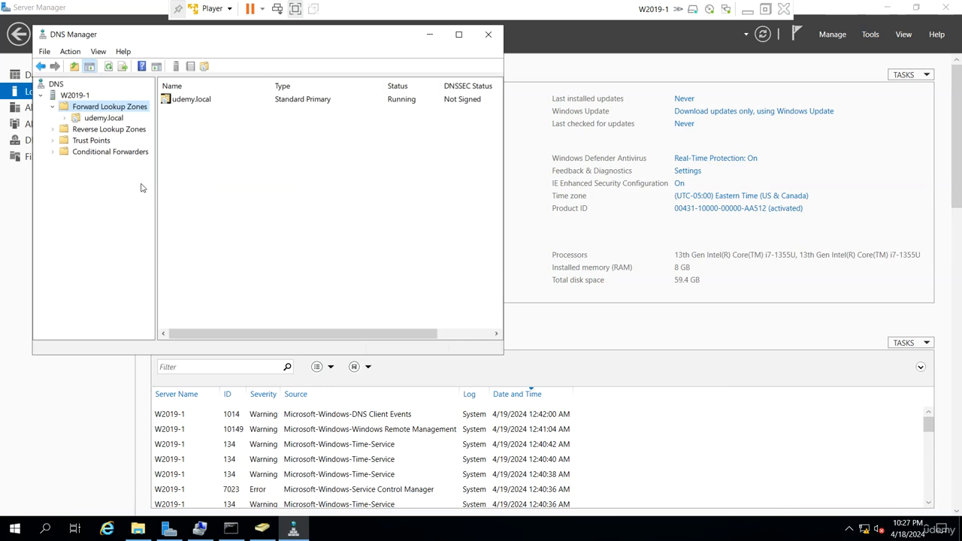
left_click(104, 118)
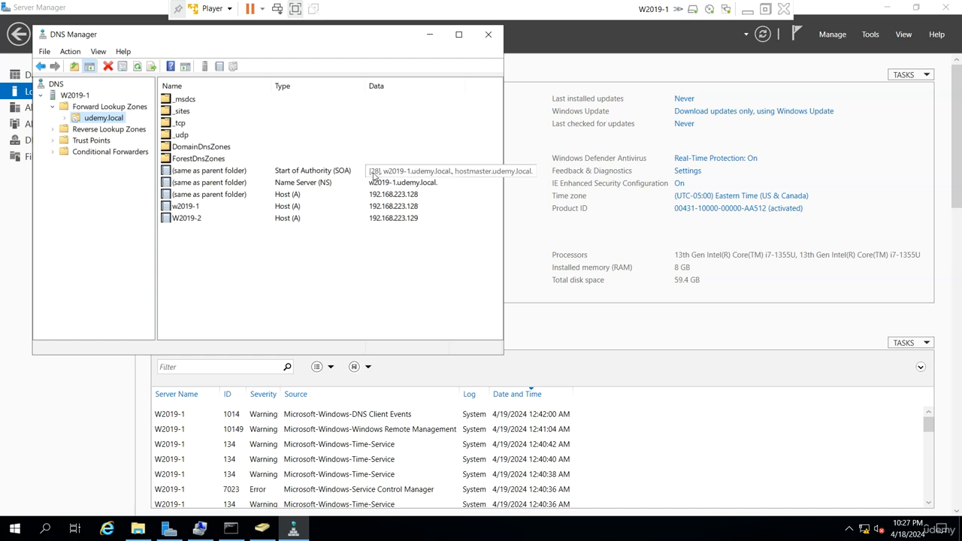
left_click(184, 126)
double_click(184, 126)
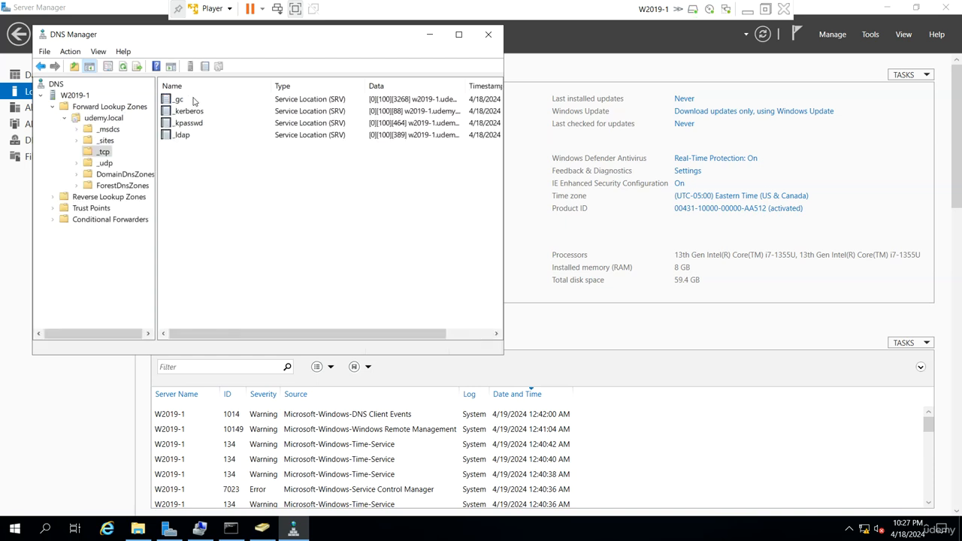
key("Down")
left_click(211, 111)
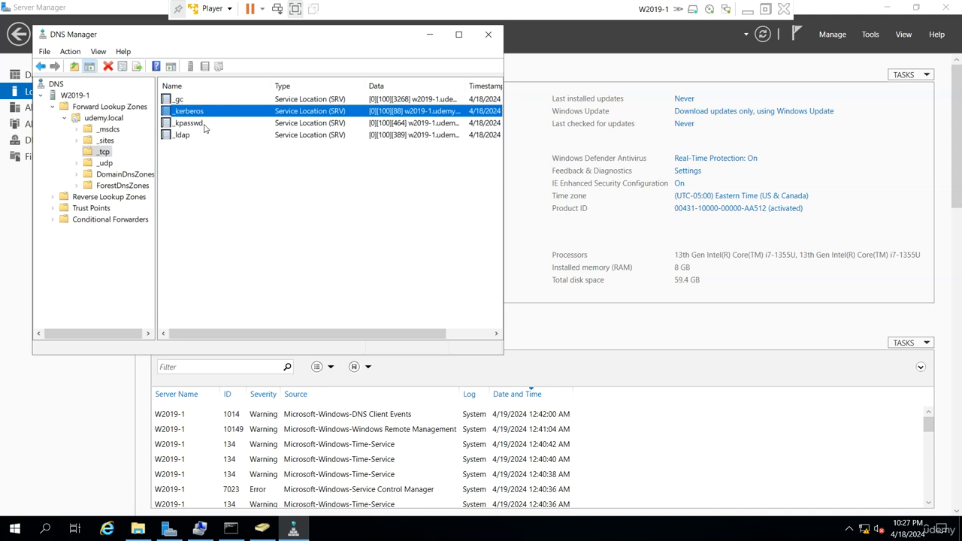
left_click(203, 124)
left_click(199, 134)
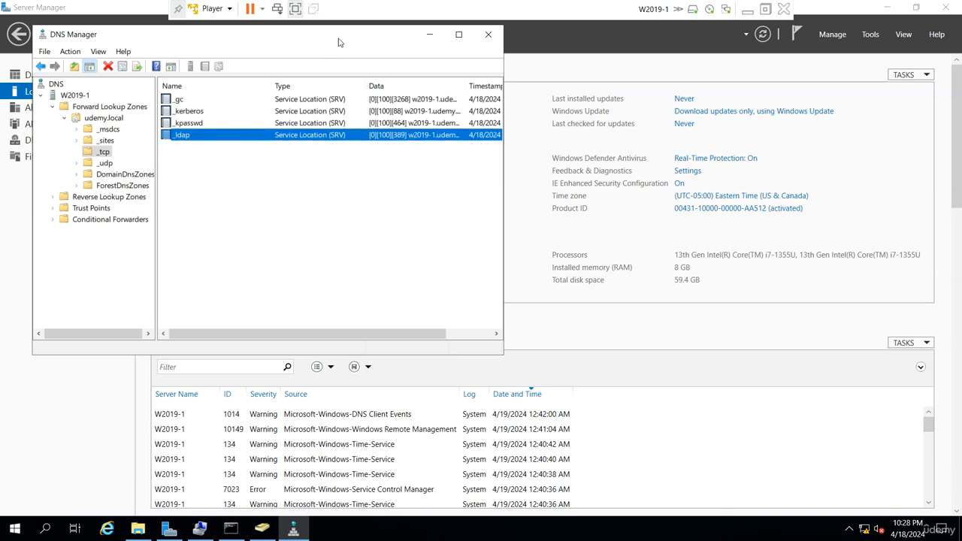
left_click(458, 34)
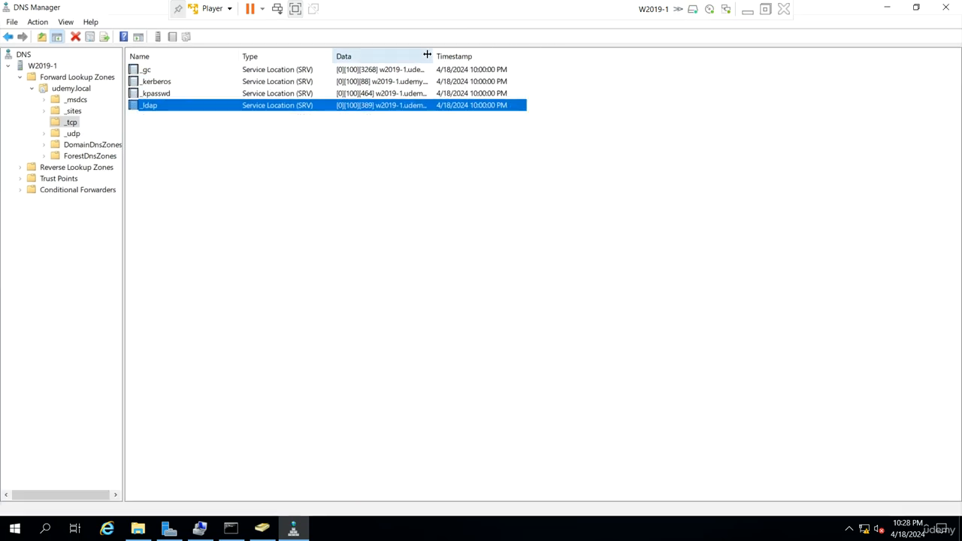
left_click_drag(428, 55, 533, 56)
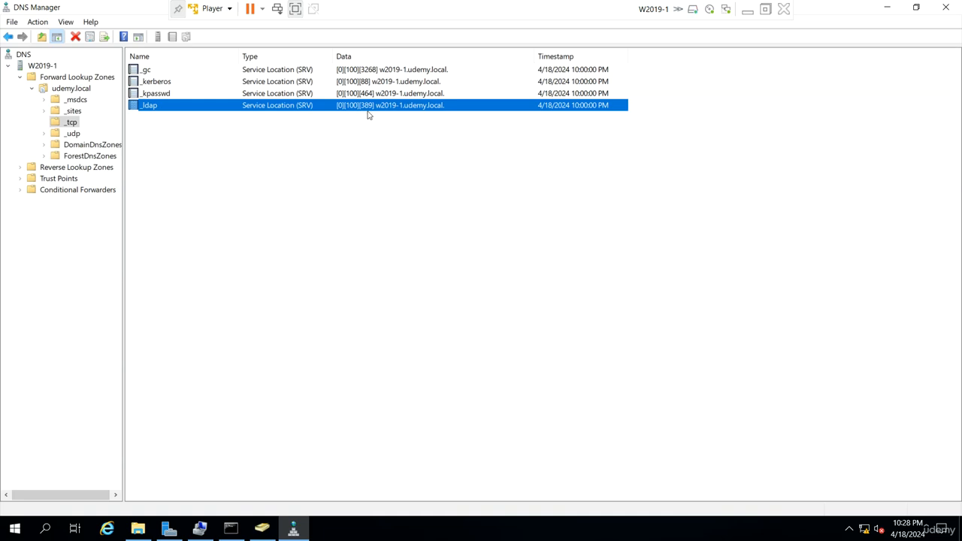
Select each SRV record in the _tcp folder in turn to review its port and host data
left_click(370, 71)
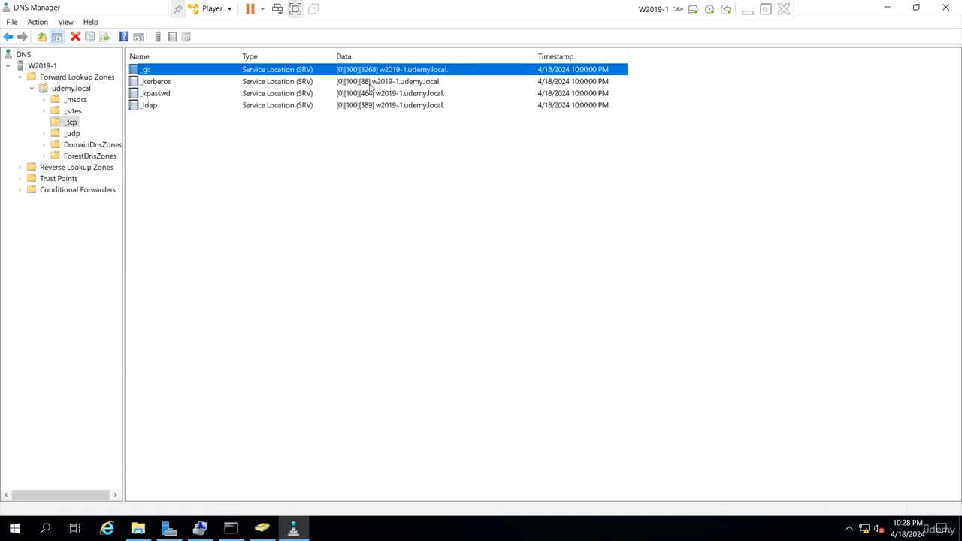
left_click(370, 84)
left_click(371, 95)
left_click(373, 83)
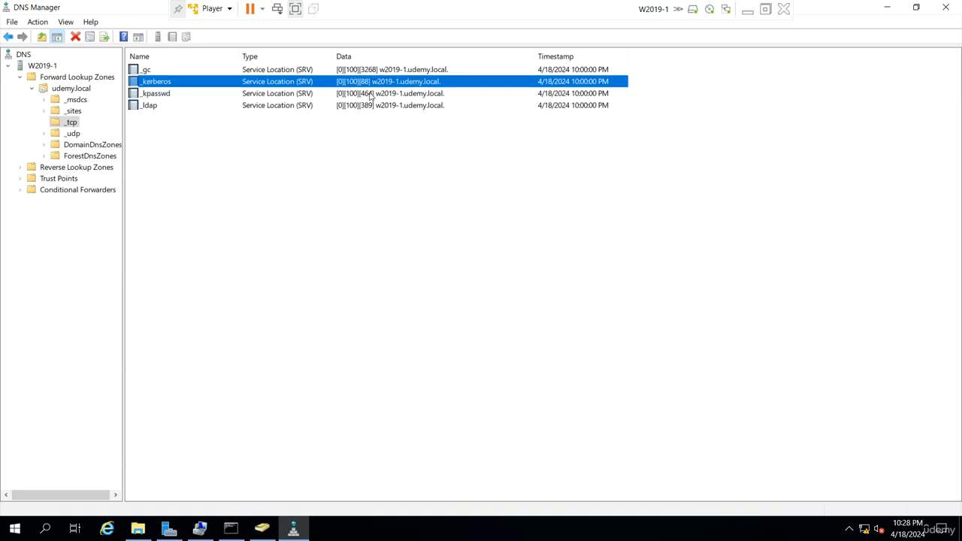
left_click(369, 95)
left_click(374, 109)
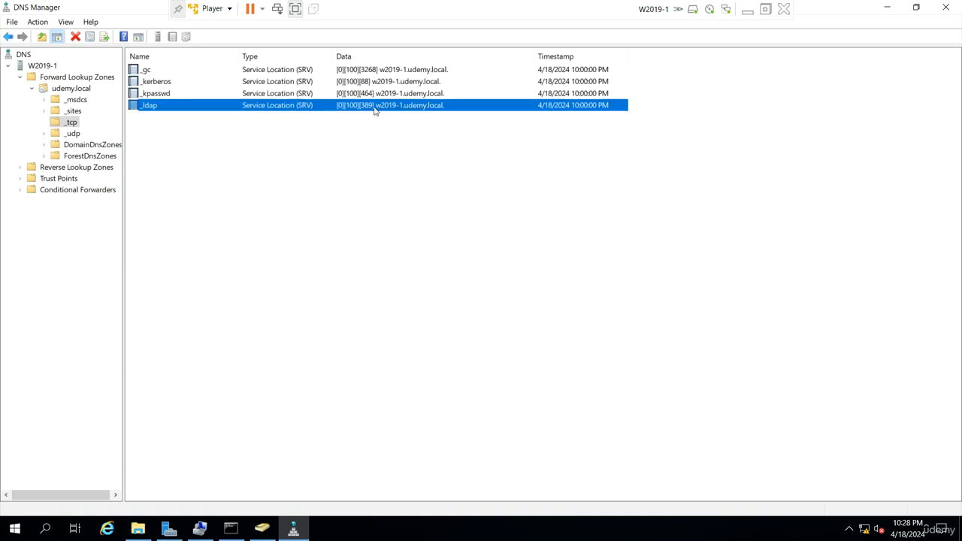
left_click(380, 75)
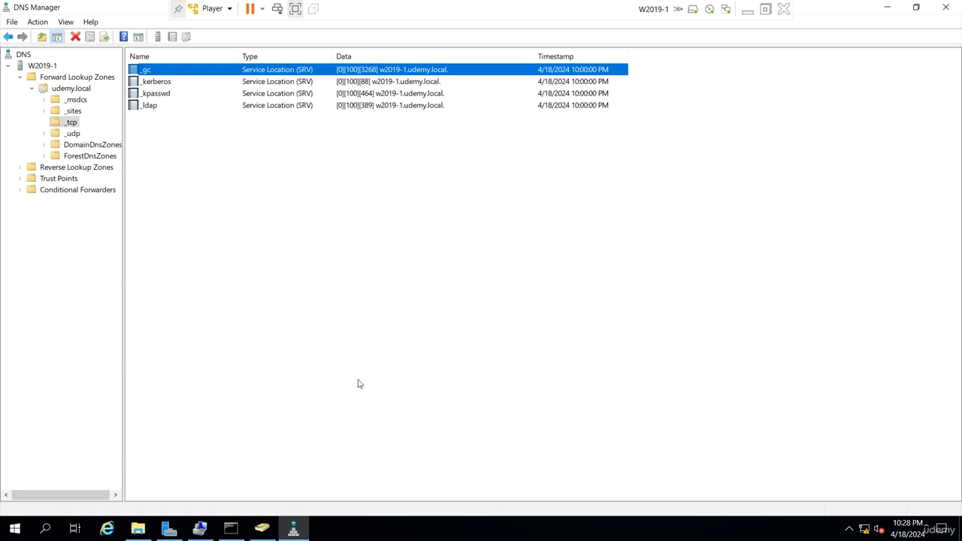
Switch back to Active Directory Users and Computers and review the W2019-1 entry in the Domain Controllers container
left_click(170, 528)
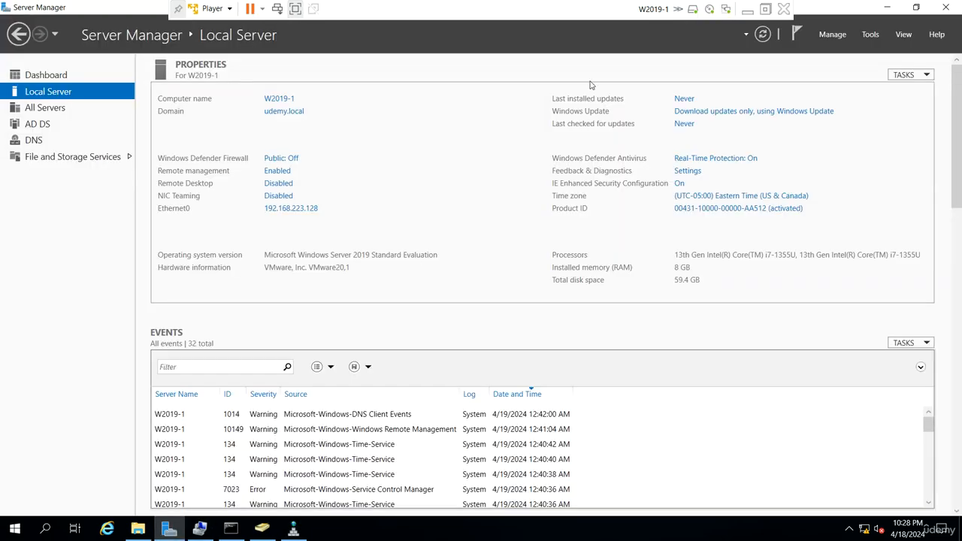
left_click(262, 528)
left_click(89, 112)
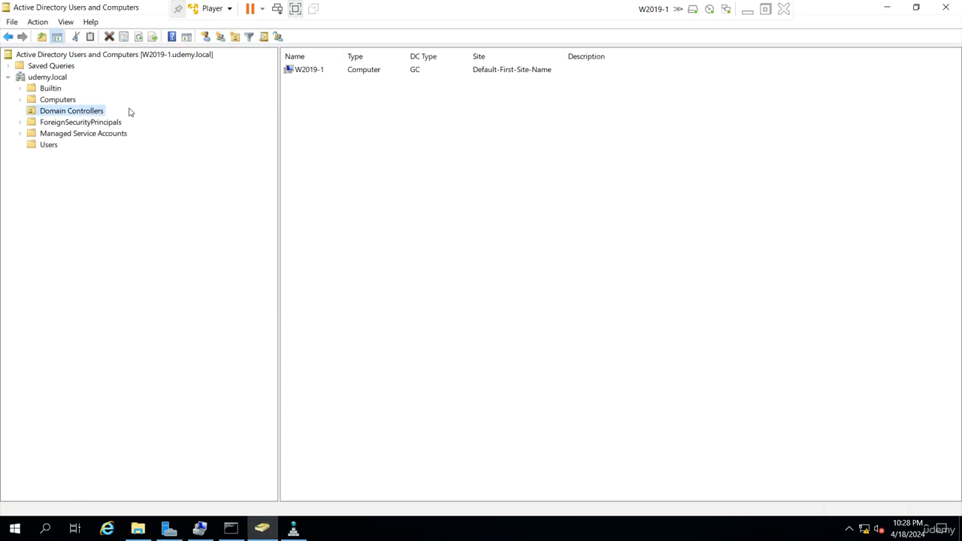
left_click(434, 70)
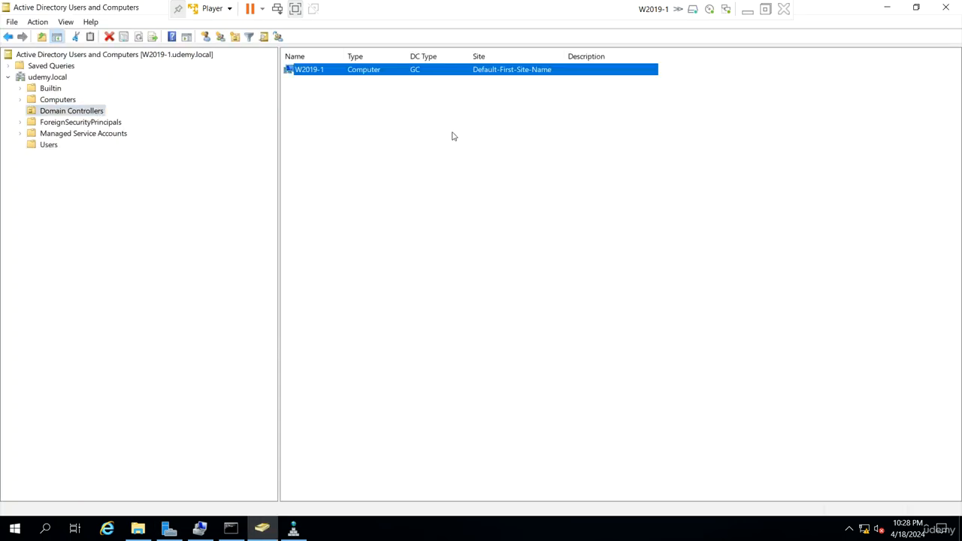
left_click(454, 196)
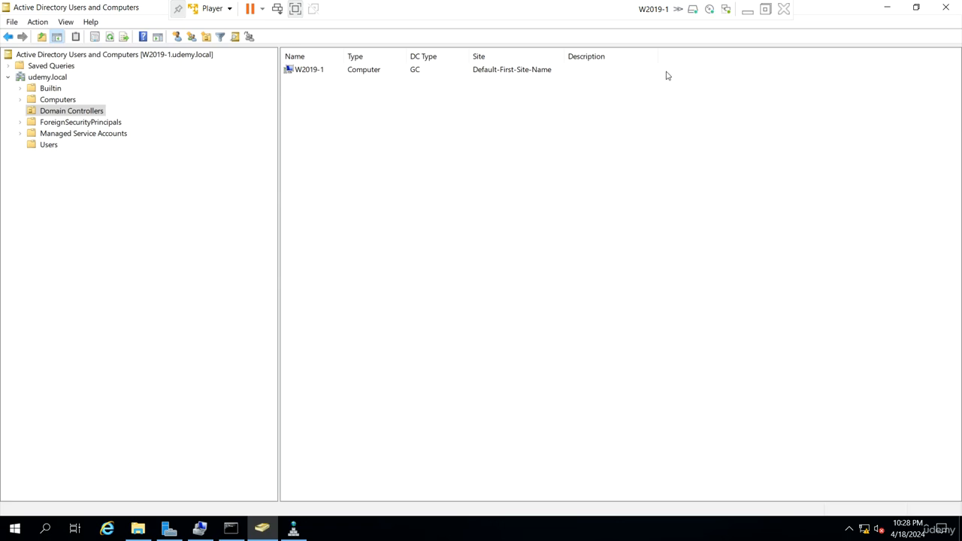
Minimize the virtual machine and highlight the 'Setup AD On 1st Server' and 'Setup AD On 2nd Server' lines in the host's notes
left_click(748, 10)
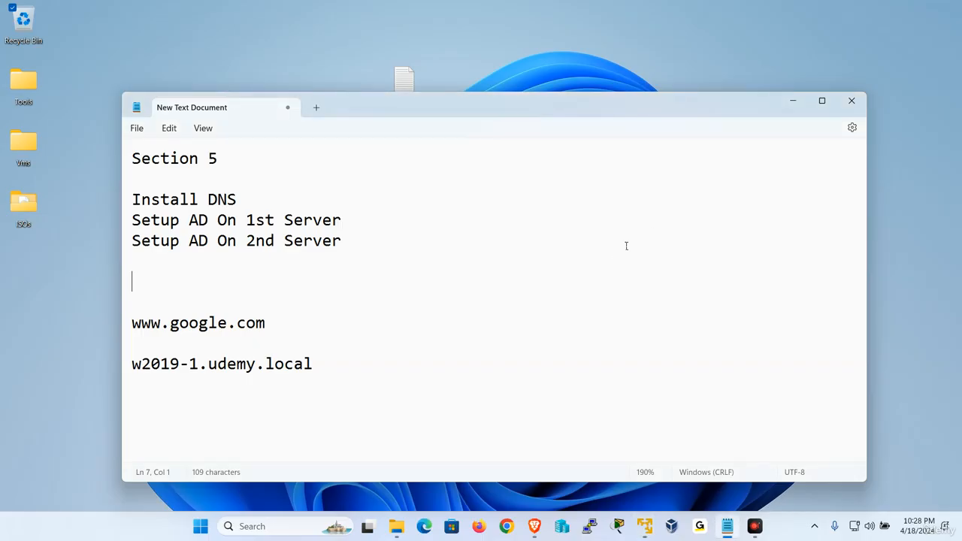
left_click_drag(350, 220, 105, 205)
left_click(539, 335)
left_click_drag(344, 220, 130, 220)
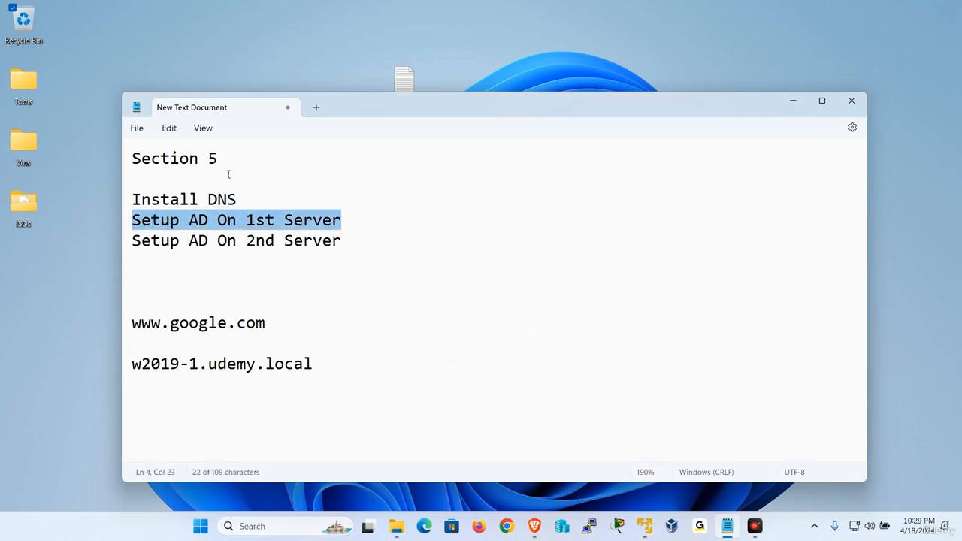
left_click_drag(348, 238, 119, 243)
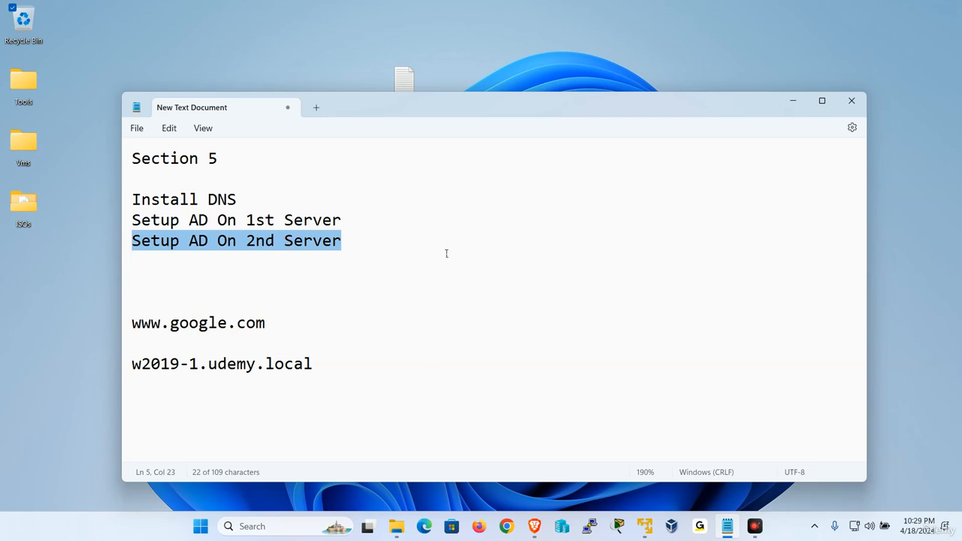